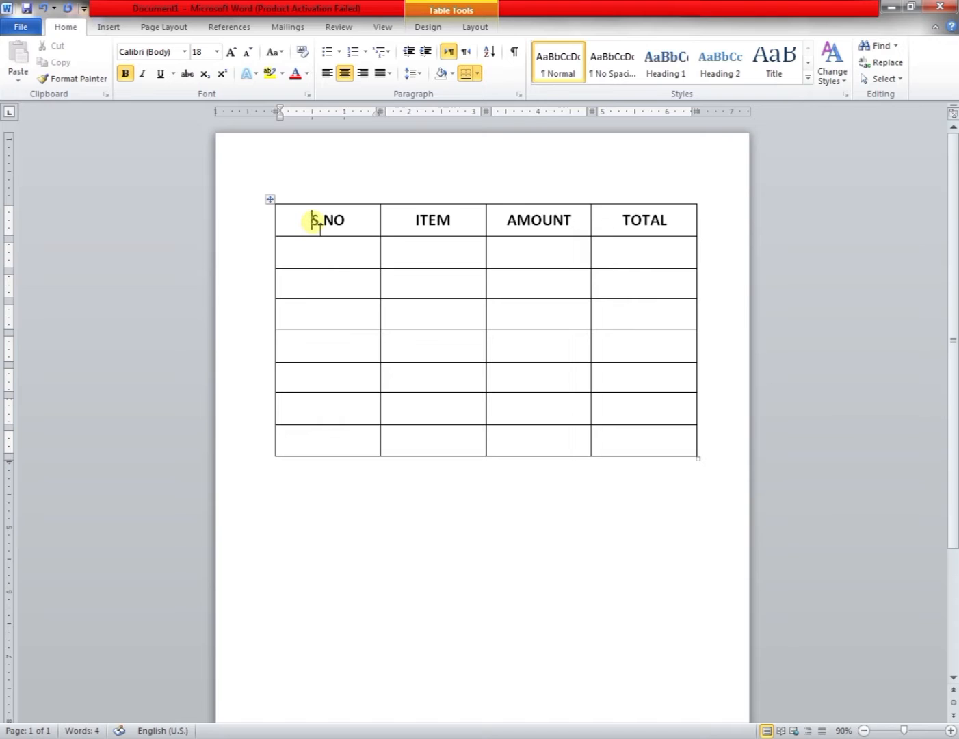
Move the table further down the page.
left_click_drag(273, 200, 273, 273)
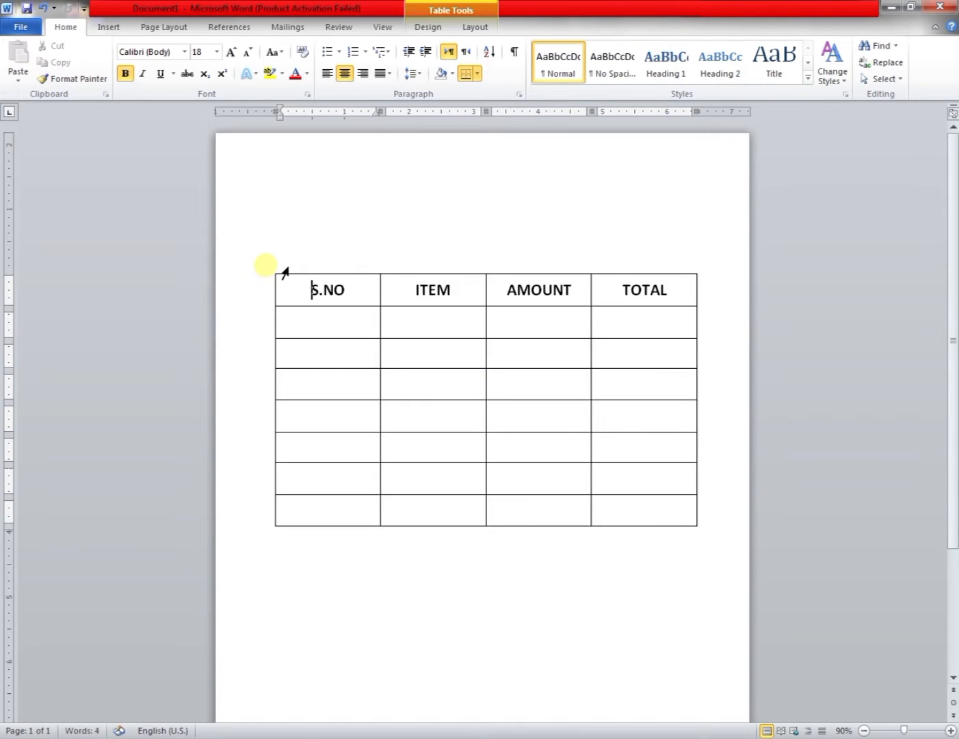
scroll(568, 375, "down", 3)
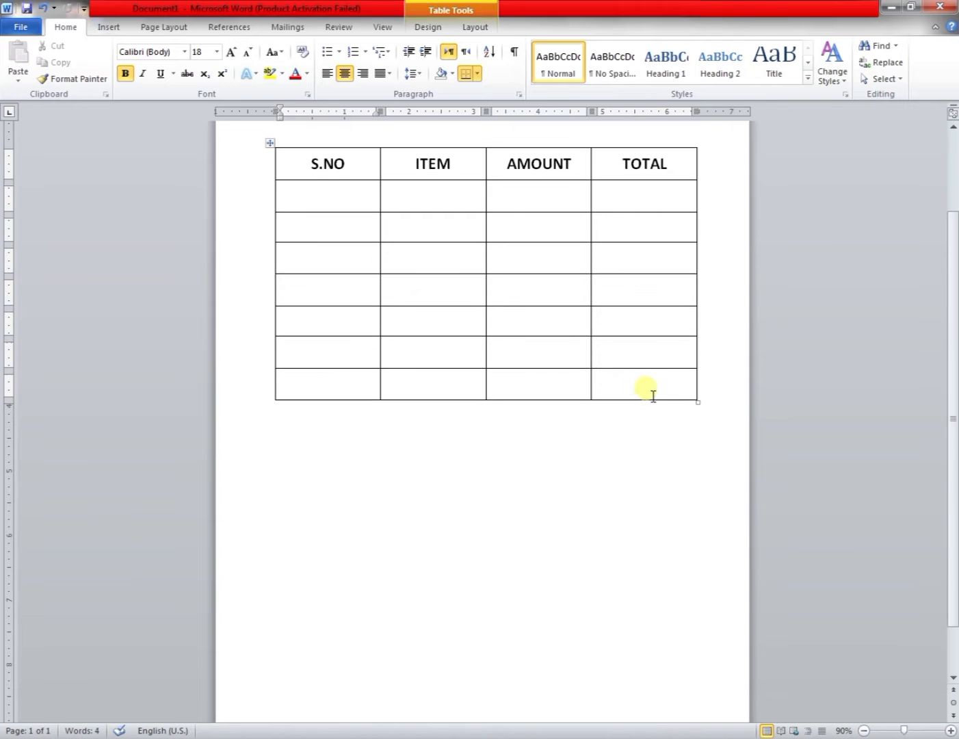
Select the lower four rows of the table and insert four new rows below them.
left_click_drag(654, 393, 314, 282)
right_click(307, 283)
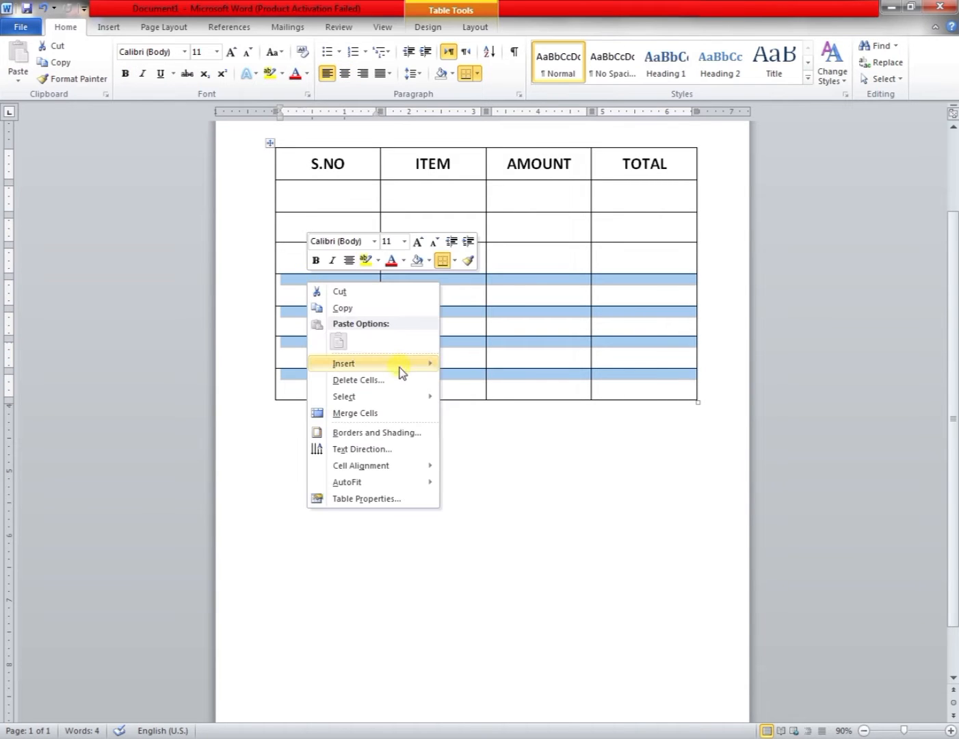
mouse_move(400, 366)
left_click(553, 414)
scroll(545, 421, "up", 3)
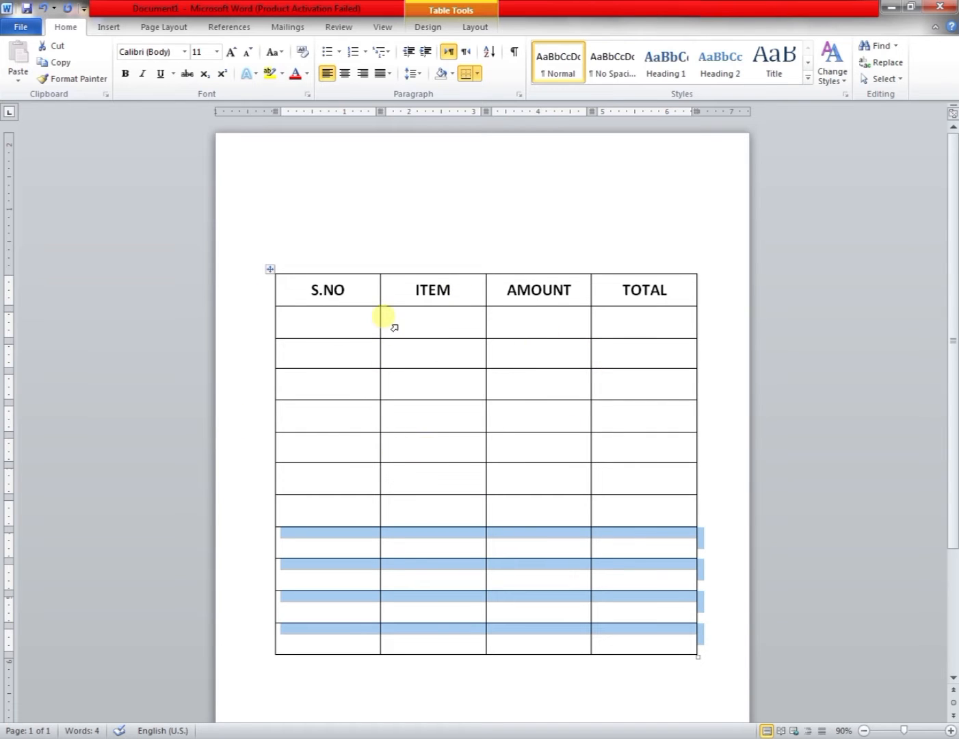
Narrow the S.NO column by moving its right border to the left.
left_click_drag(381, 328, 319, 329)
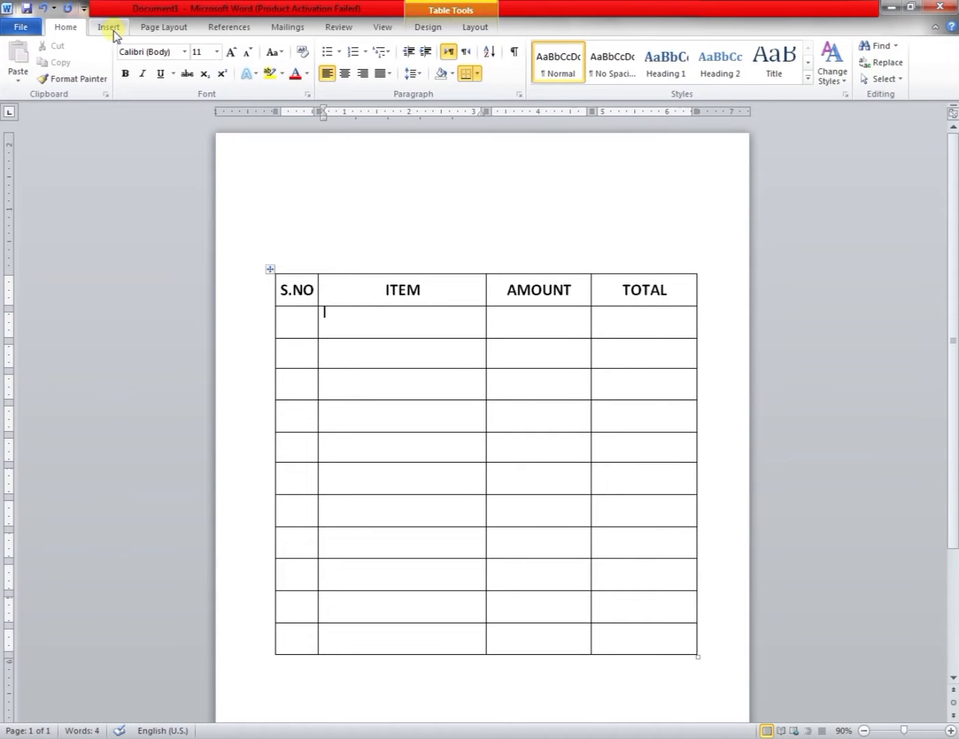
left_click(110, 29)
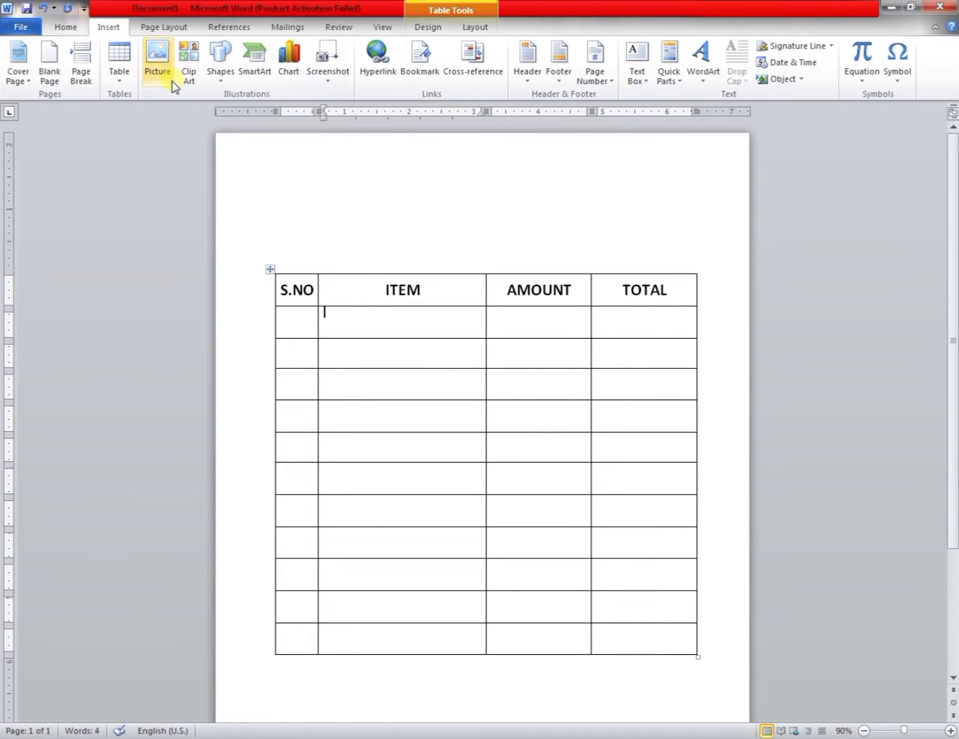
left_click(328, 205)
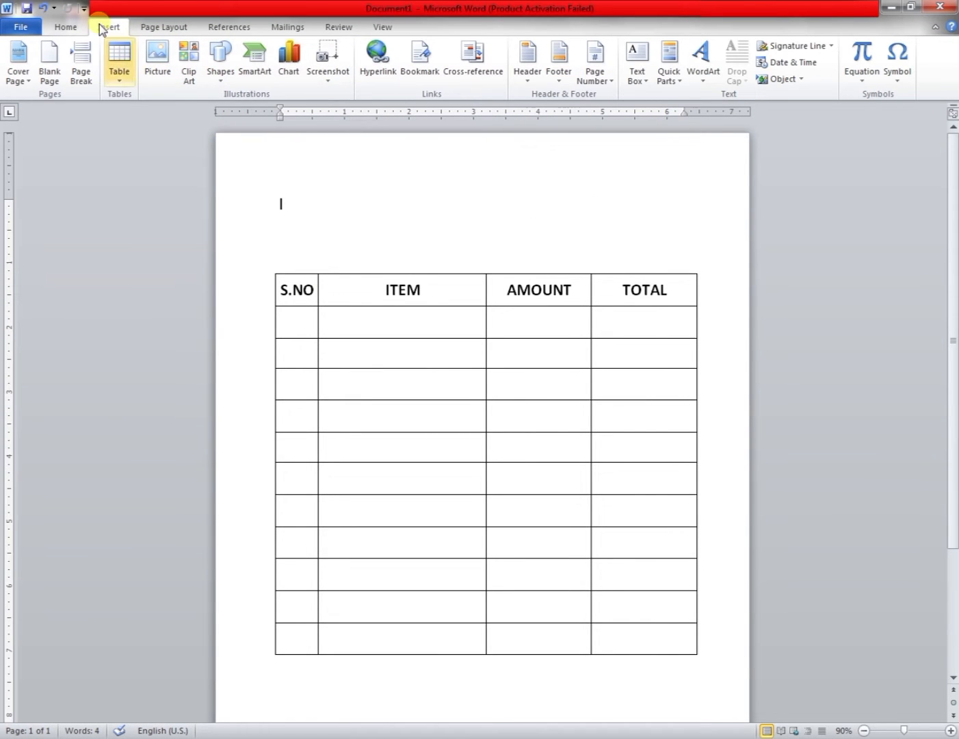
left_click(698, 78)
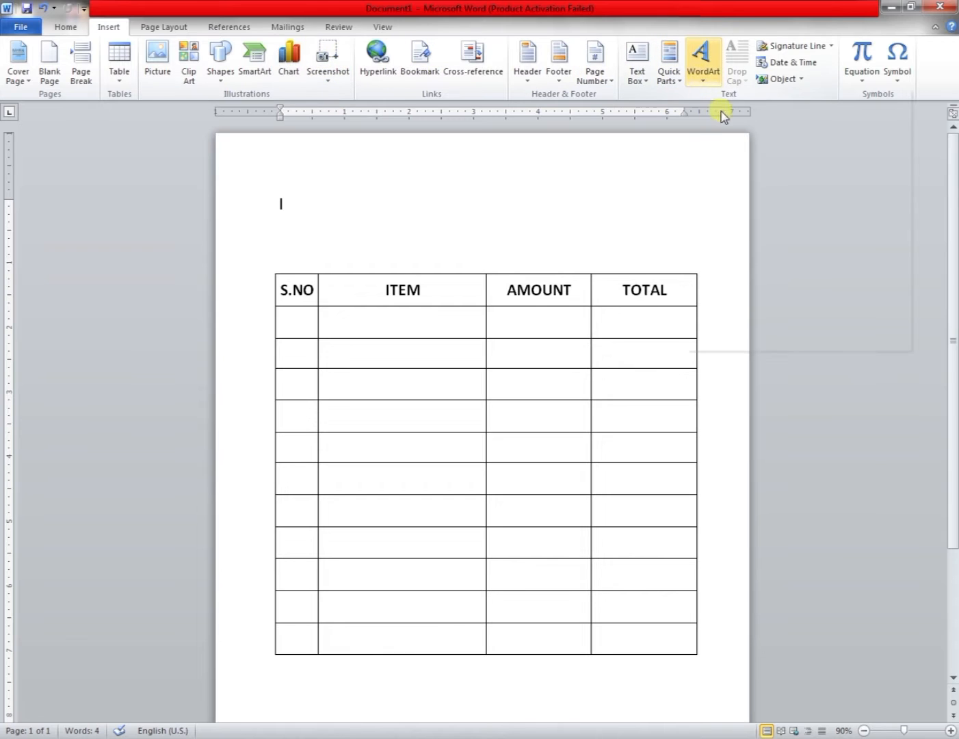
left_click(484, 199)
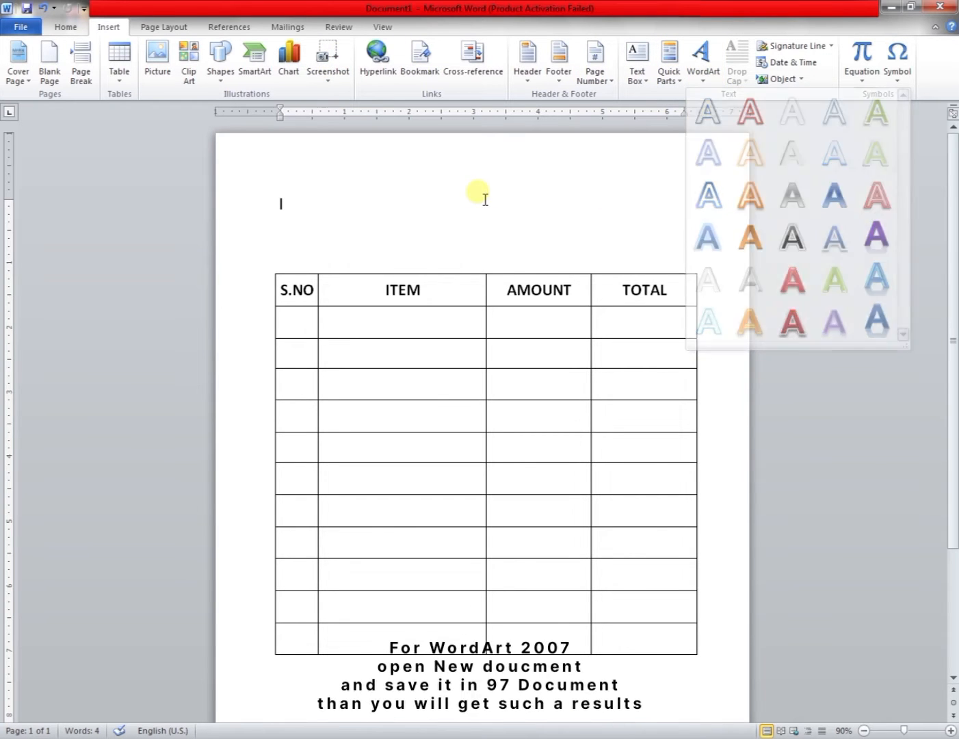
Create a new document and save it on the Desktop as WORD ART in Word 97-2003 Document format.
key("ctrl+n")
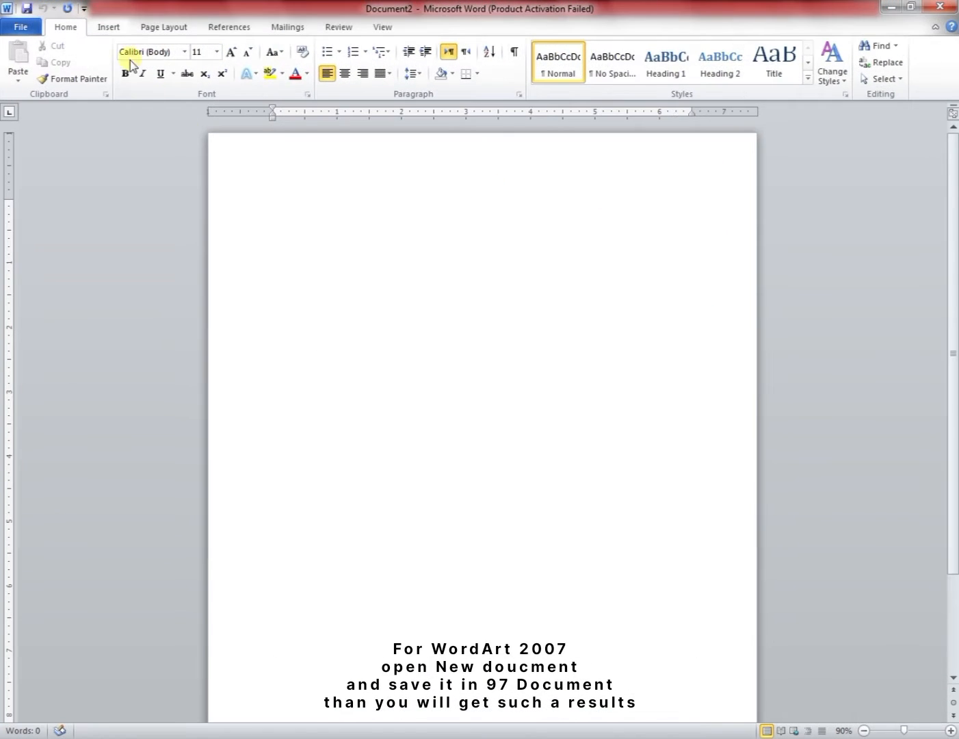
left_click(18, 28)
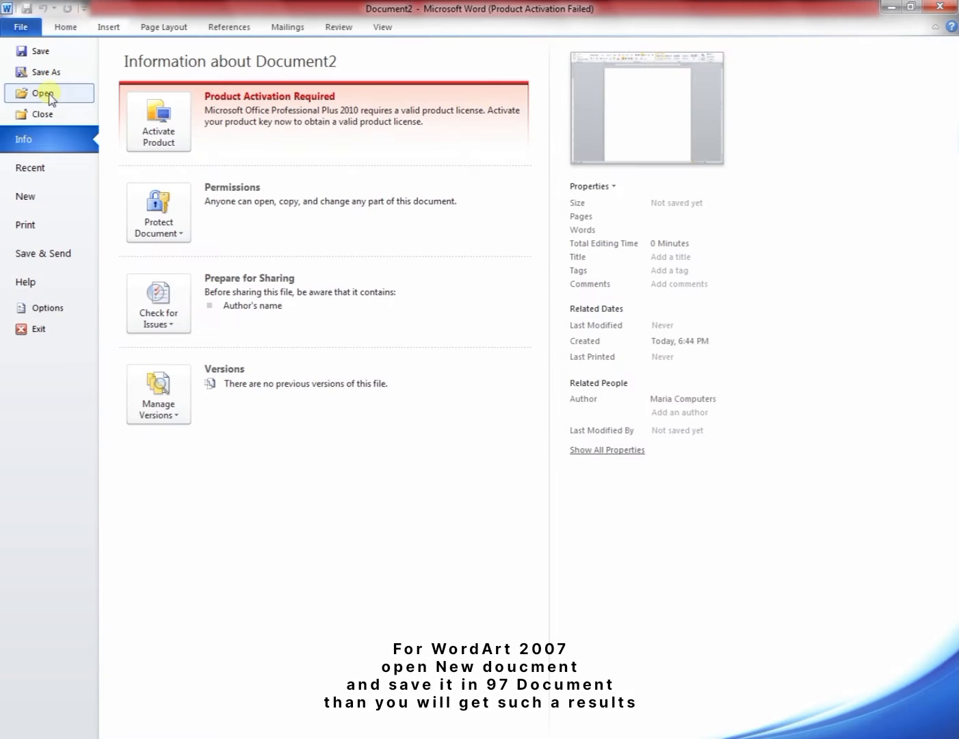
left_click(49, 74)
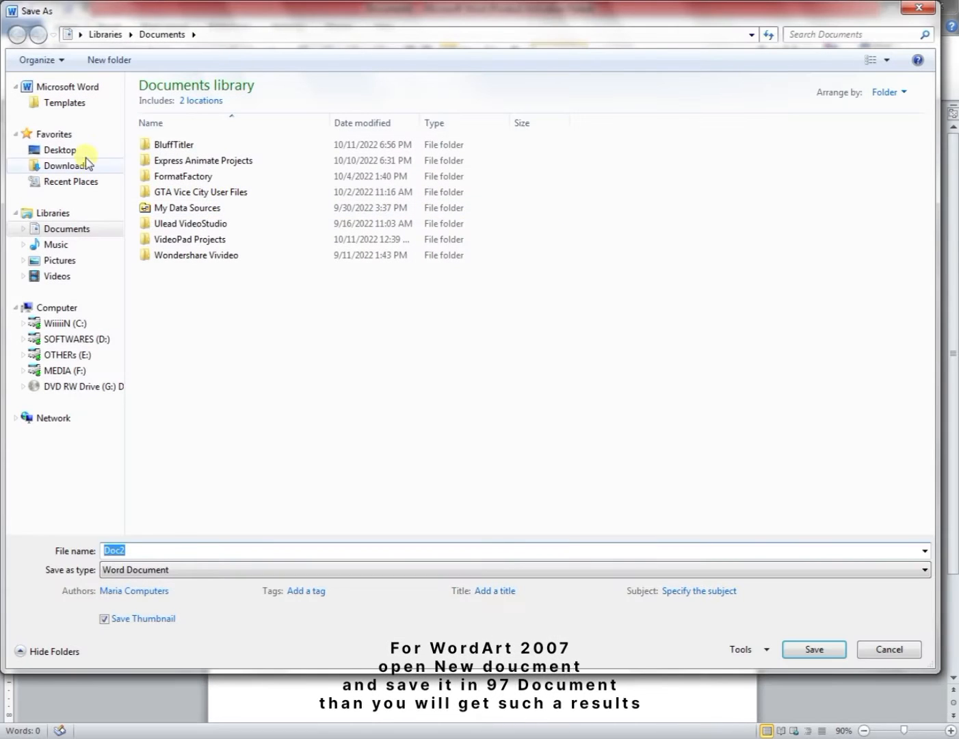
left_click(72, 152)
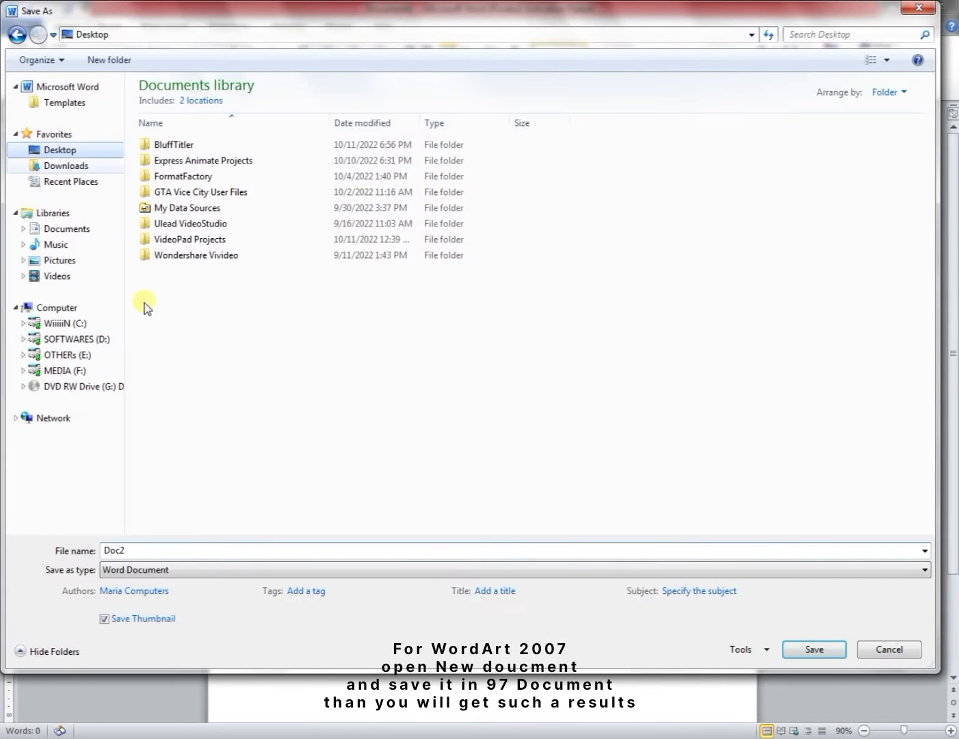
left_click(169, 556)
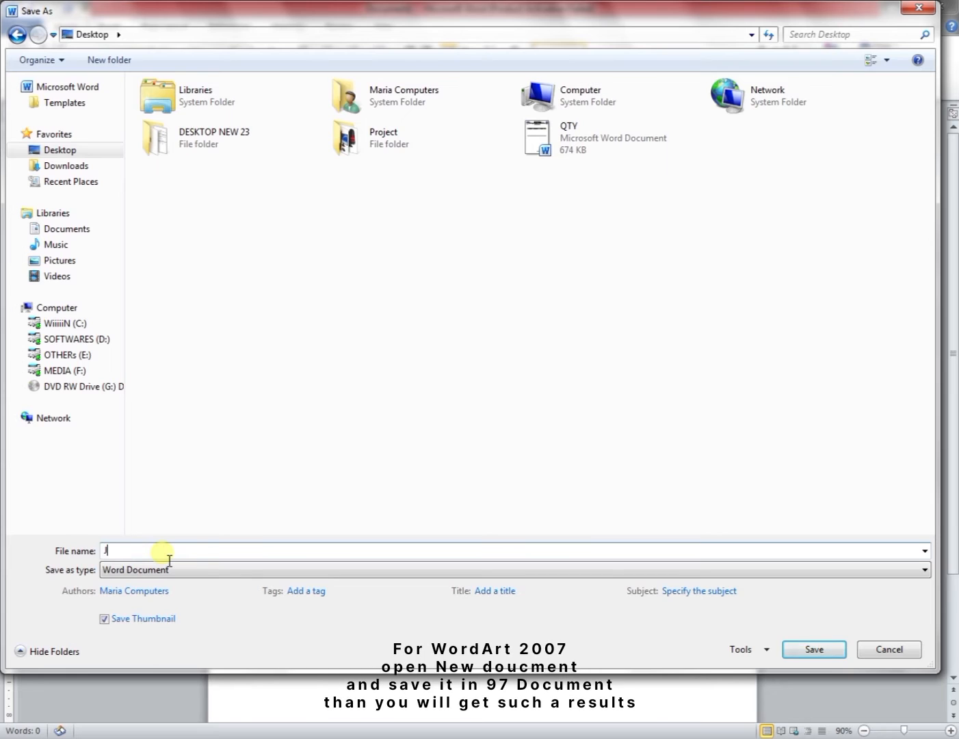
type("WORD ART")
left_click(205, 570)
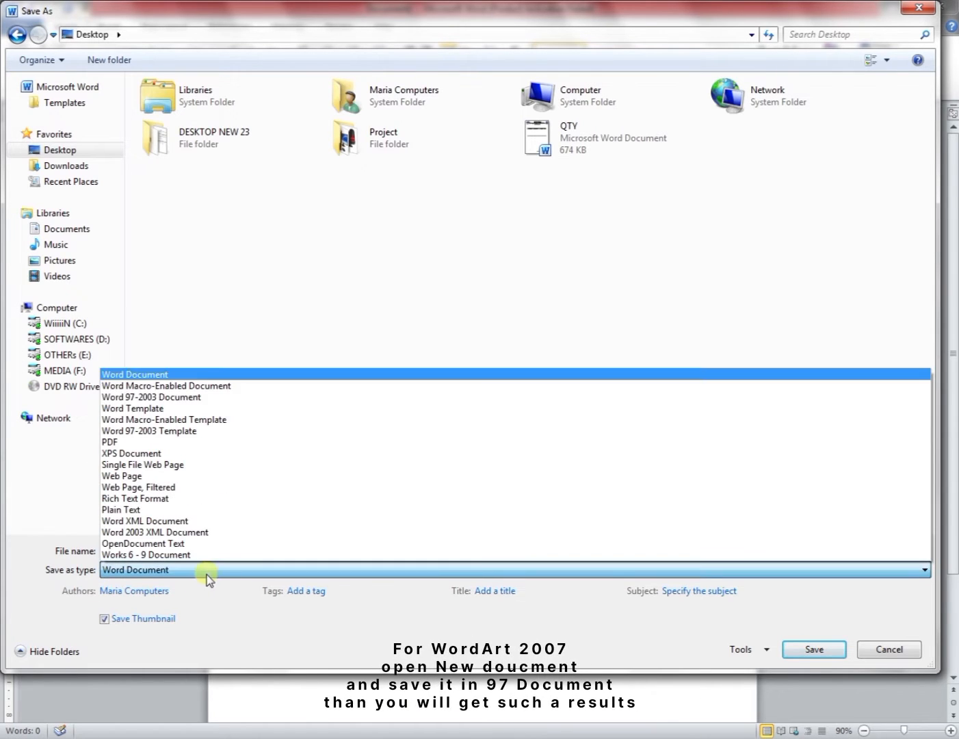
left_click(208, 399)
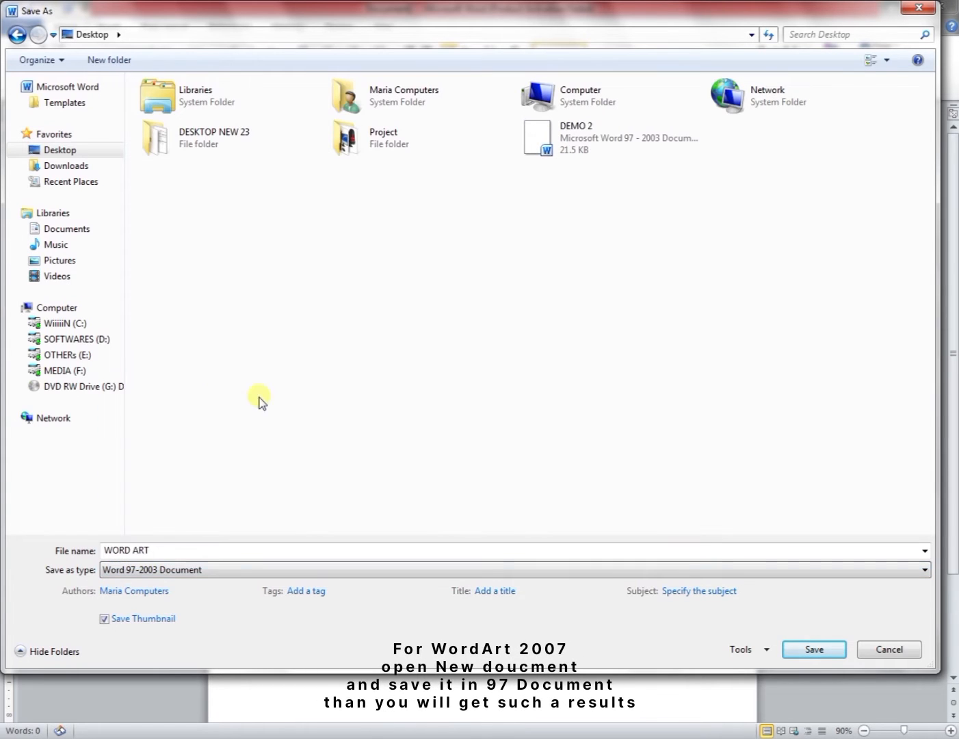
left_click(814, 649)
Insert a classic WordArt reading MARIA in Arial Black, size 36, bold.
left_click(108, 27)
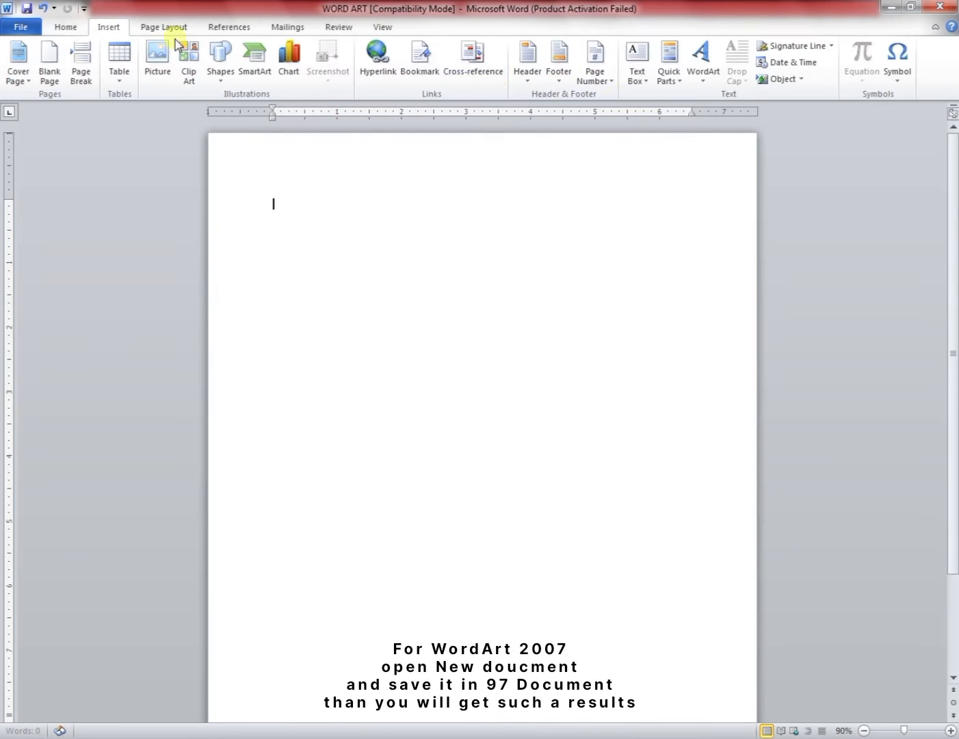
left_click(704, 68)
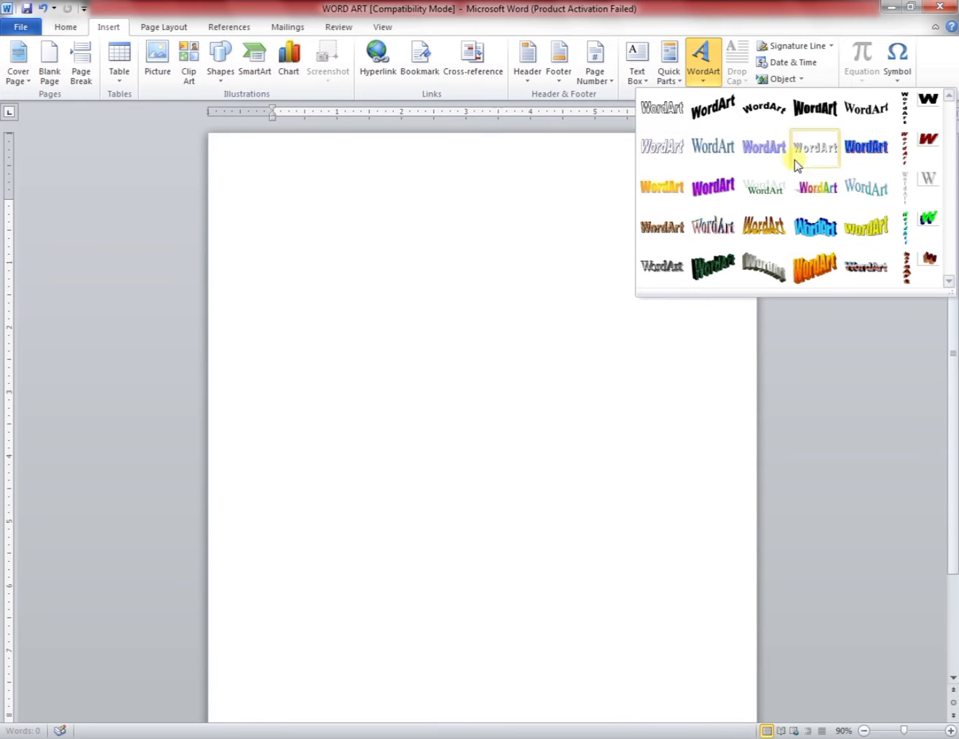
left_click(671, 126)
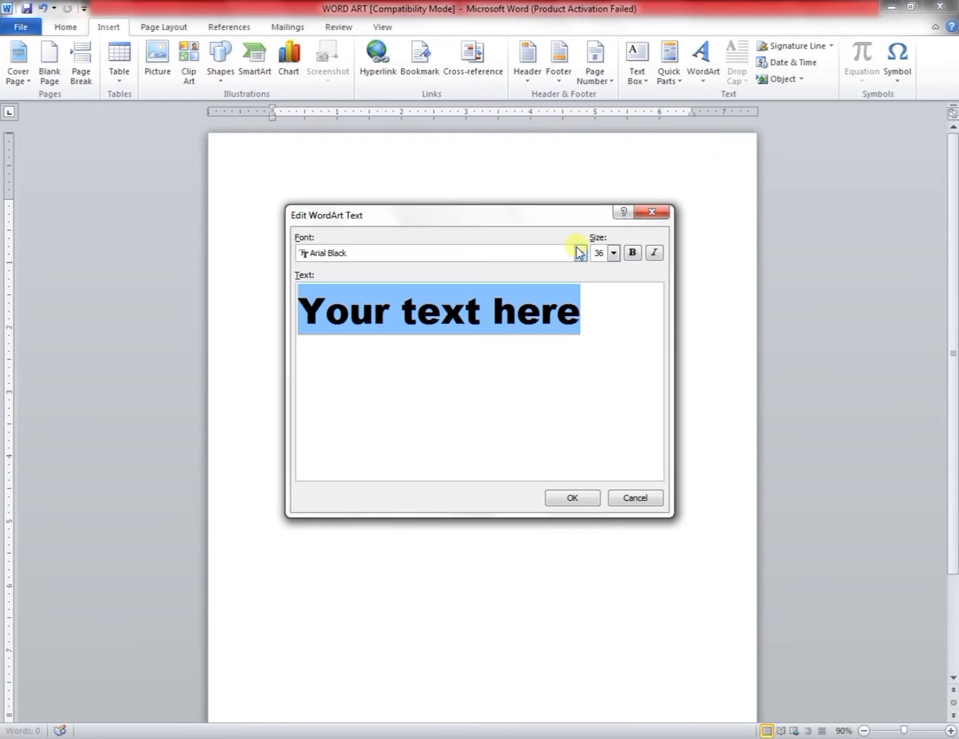
type("MARIA")
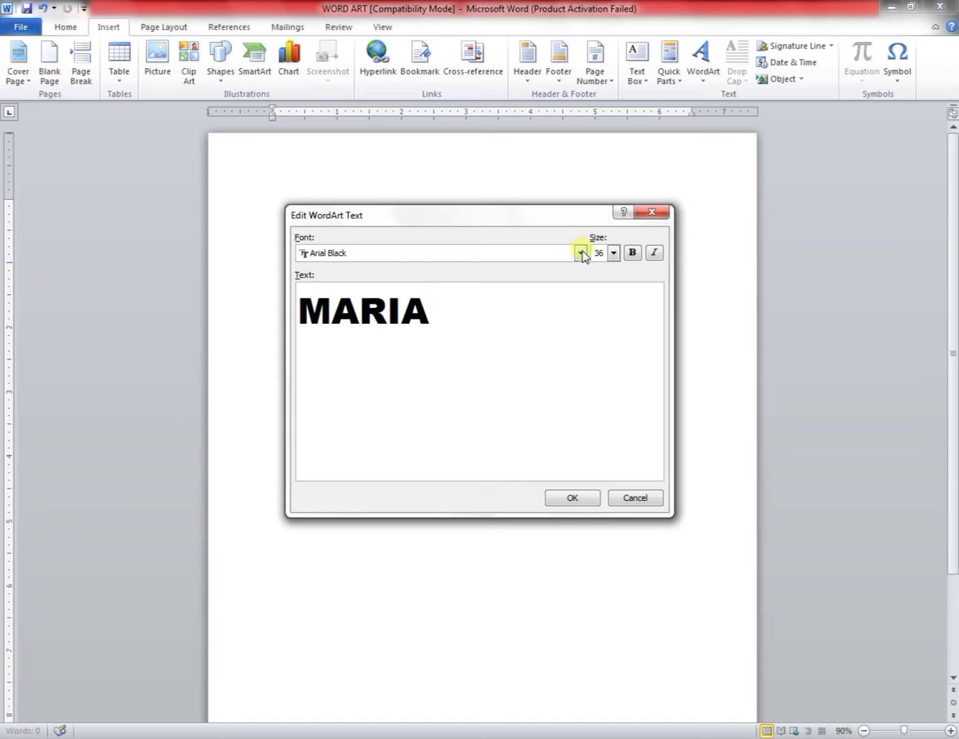
left_click(633, 254)
left_click(577, 503)
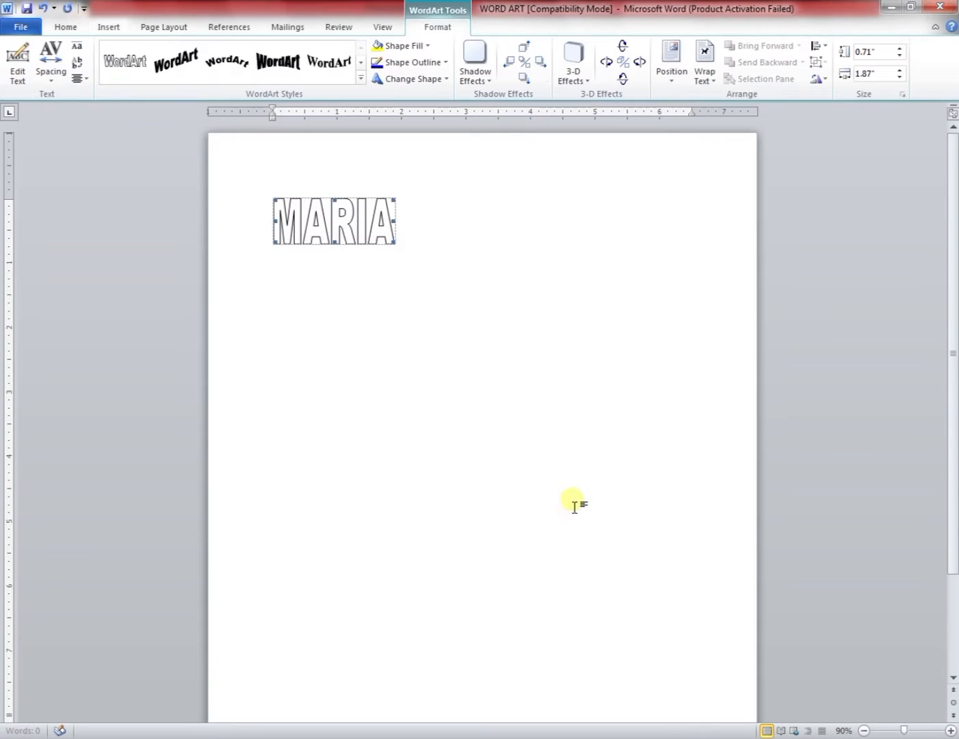
Set the WordArt's wrapping to In Front of Text and move it toward the page centre.
left_click(704, 74)
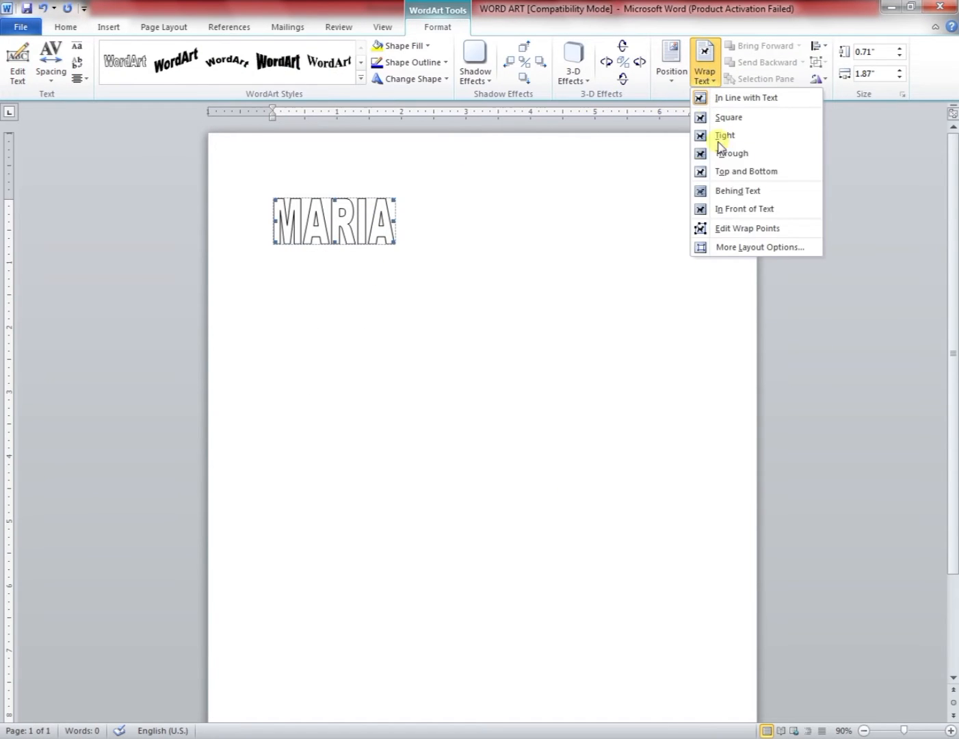
left_click(747, 208)
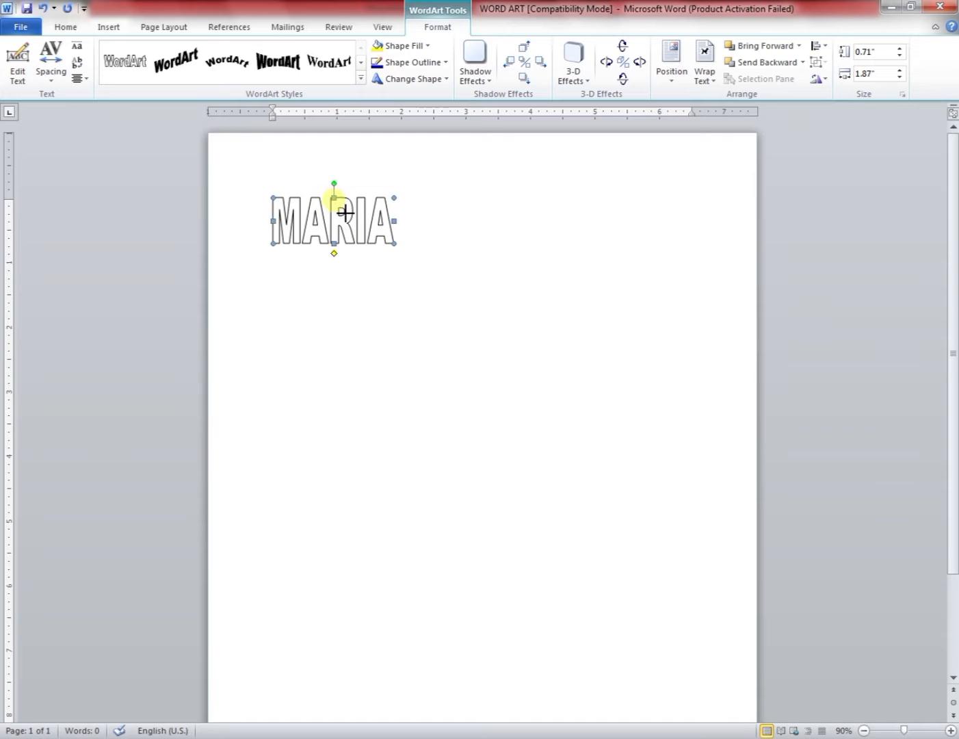
left_click_drag(339, 216, 477, 226)
Copy the WordArt and paste it above the table in the first document.
right_click(484, 223)
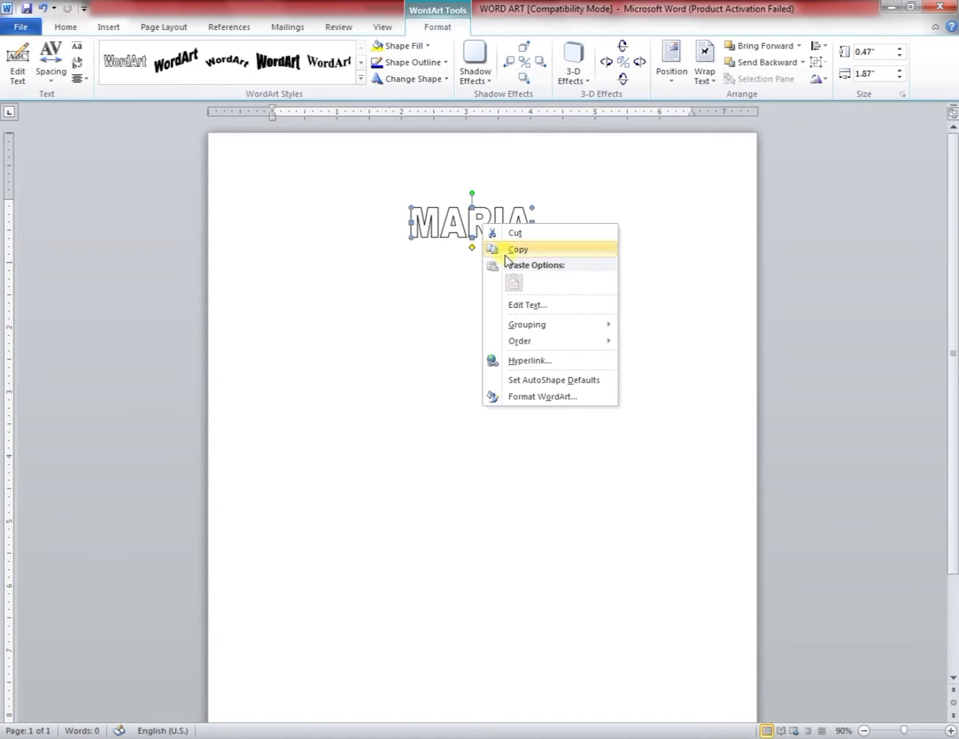
left_click(512, 250)
mouse_move(379, 715)
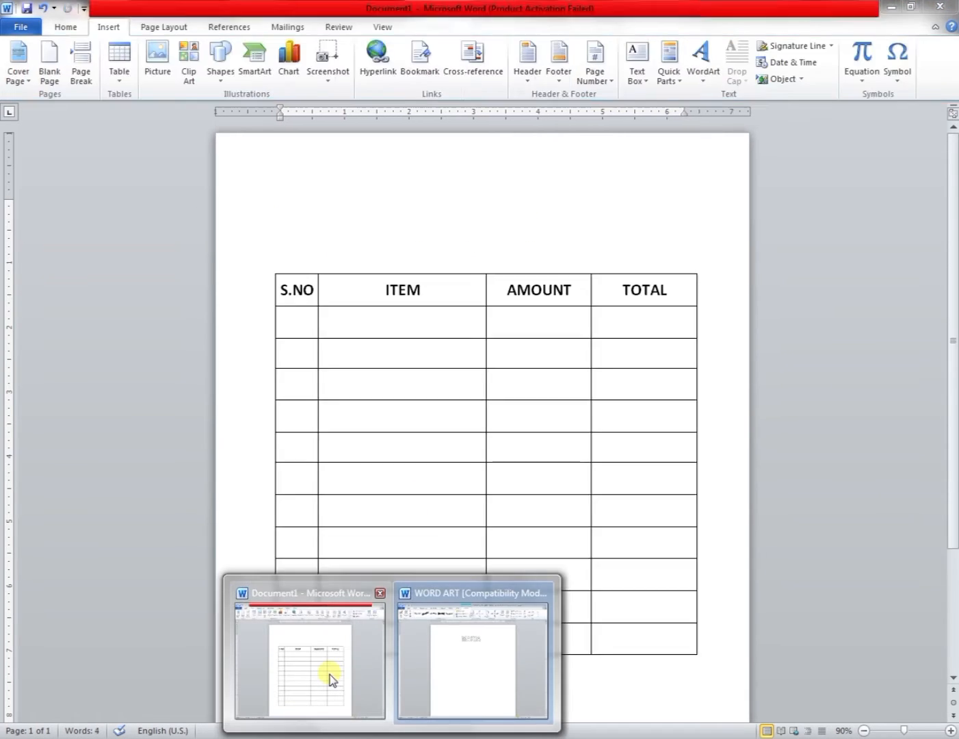
left_click(330, 675)
left_click(315, 191)
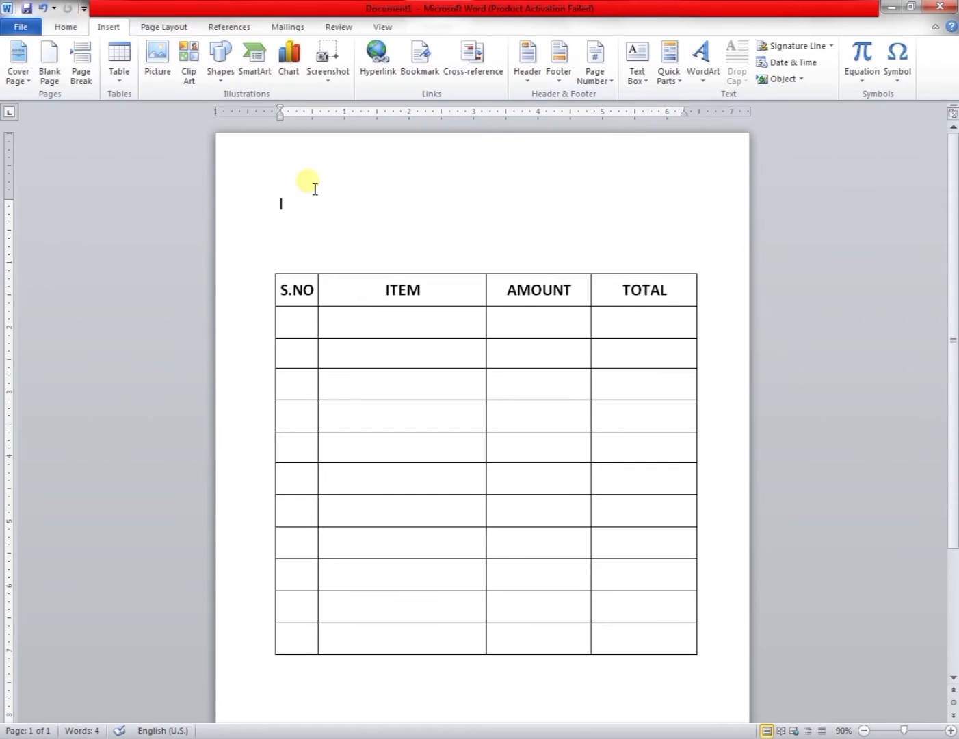
key("ctrl+v")
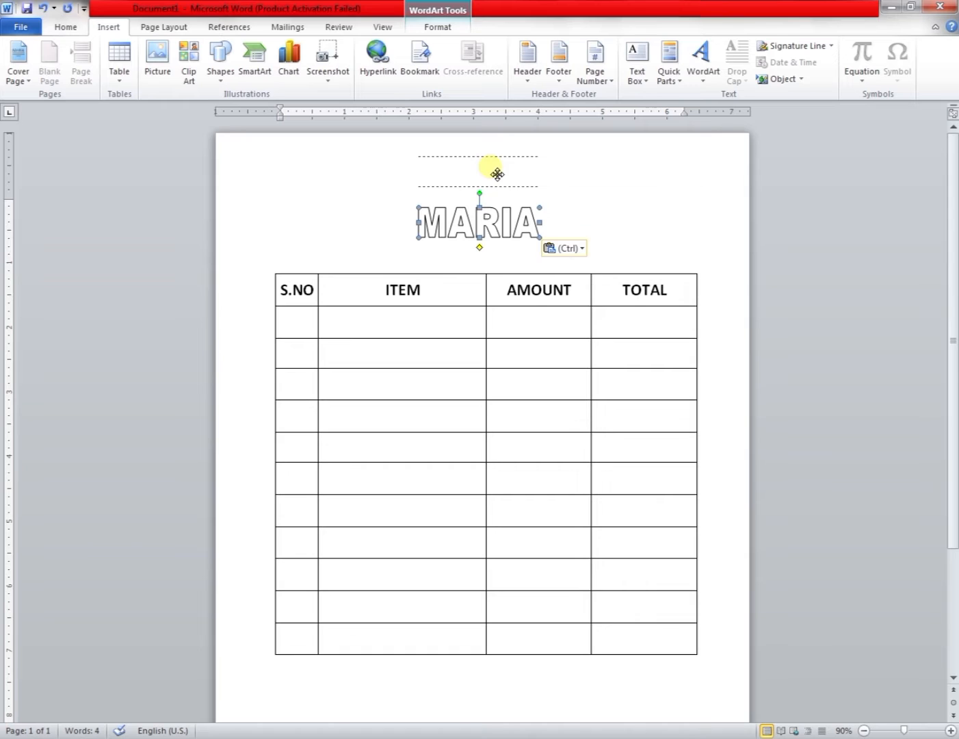
Move the pasted WordArt to the top centre of the page and widen it.
left_click_drag(496, 174, 497, 176)
left_click_drag(564, 183, 593, 169)
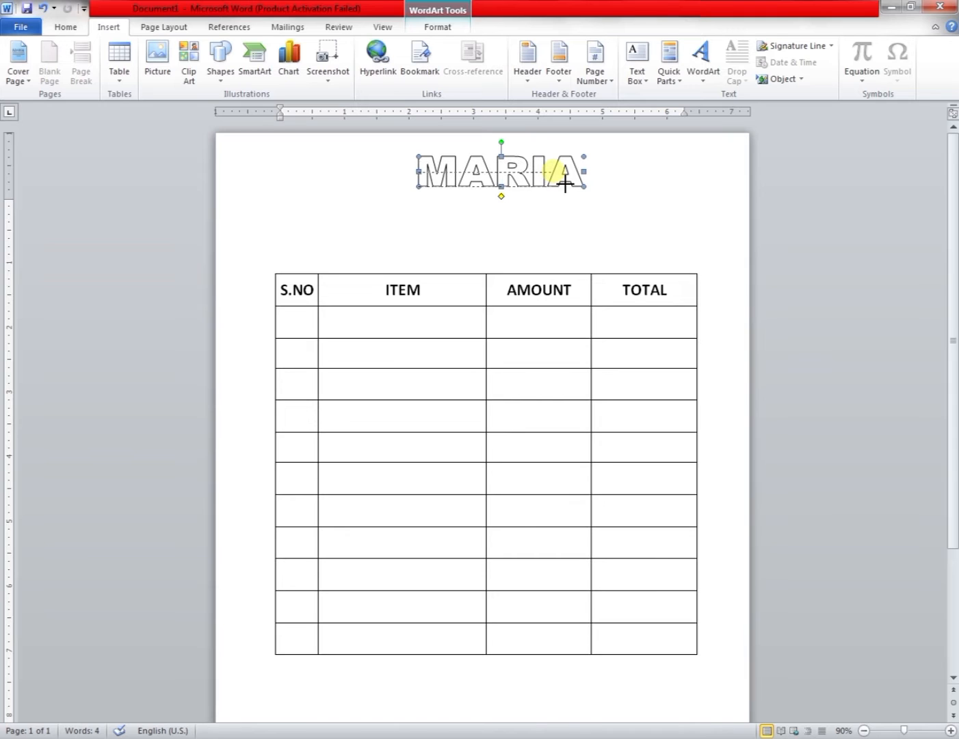
left_click_drag(565, 185, 546, 175)
Duplicate the MARIA WordArt and place the copy just below the original.
right_click(541, 166)
left_click(554, 191)
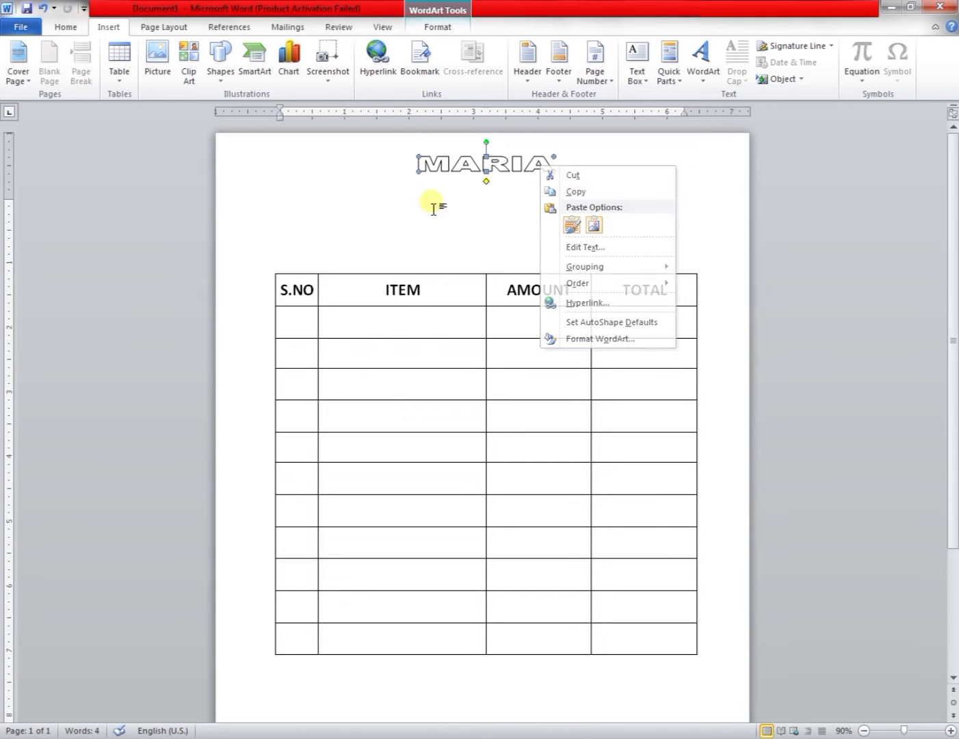
key("ctrl+v")
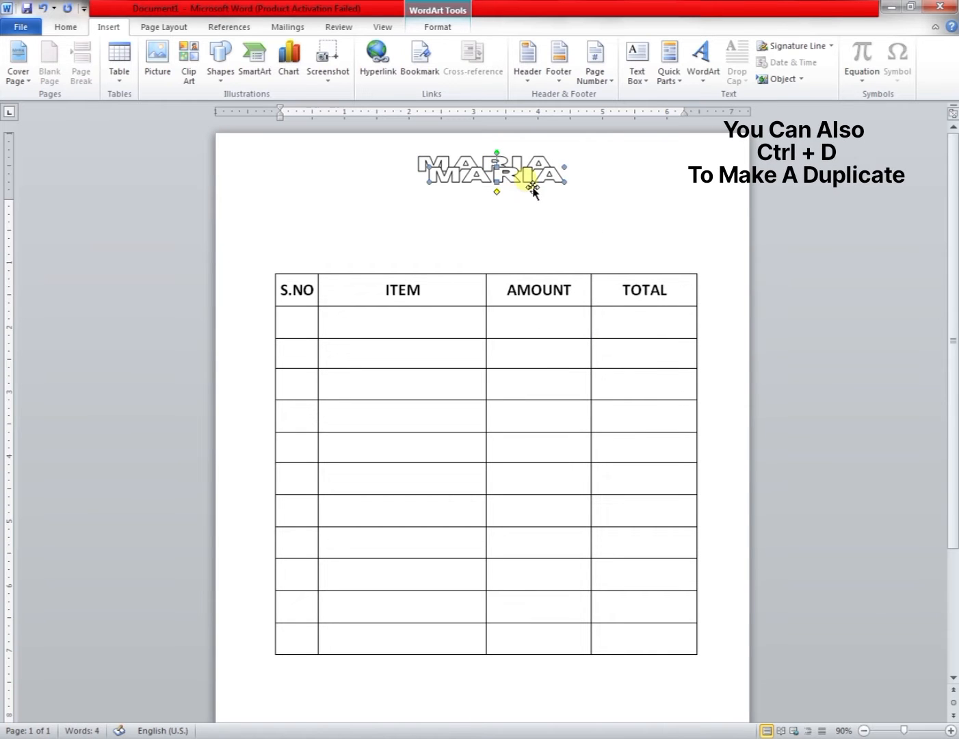
left_click_drag(524, 197, 507, 196)
Change the duplicate WordArt's text to COMPUTERS & MOBILES SHOP.
right_click(506, 196)
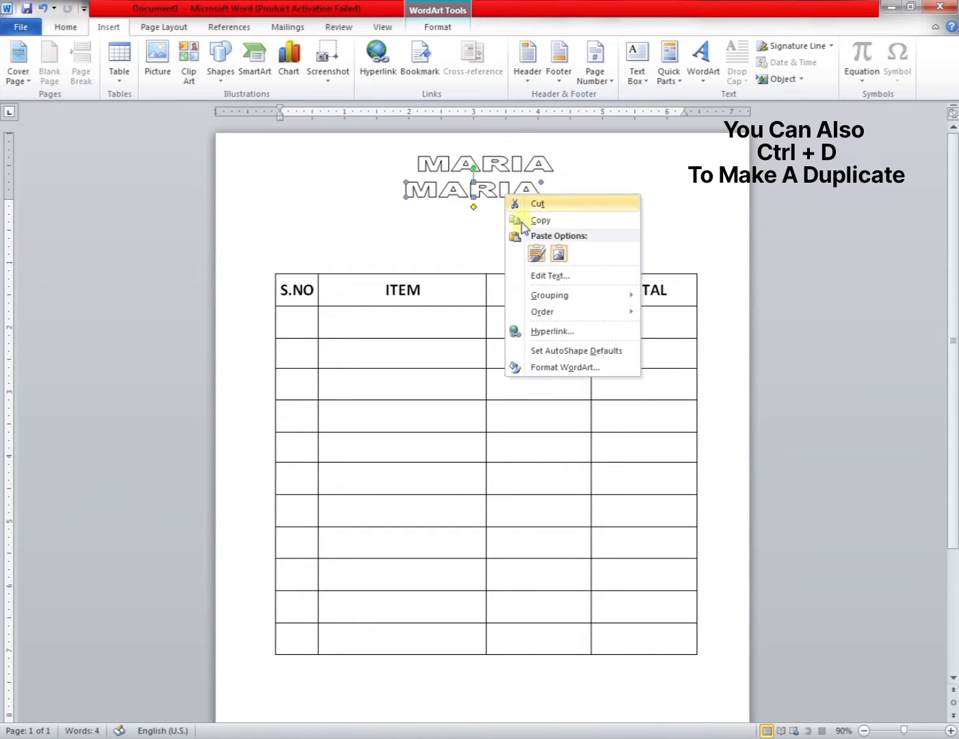
left_click(558, 279)
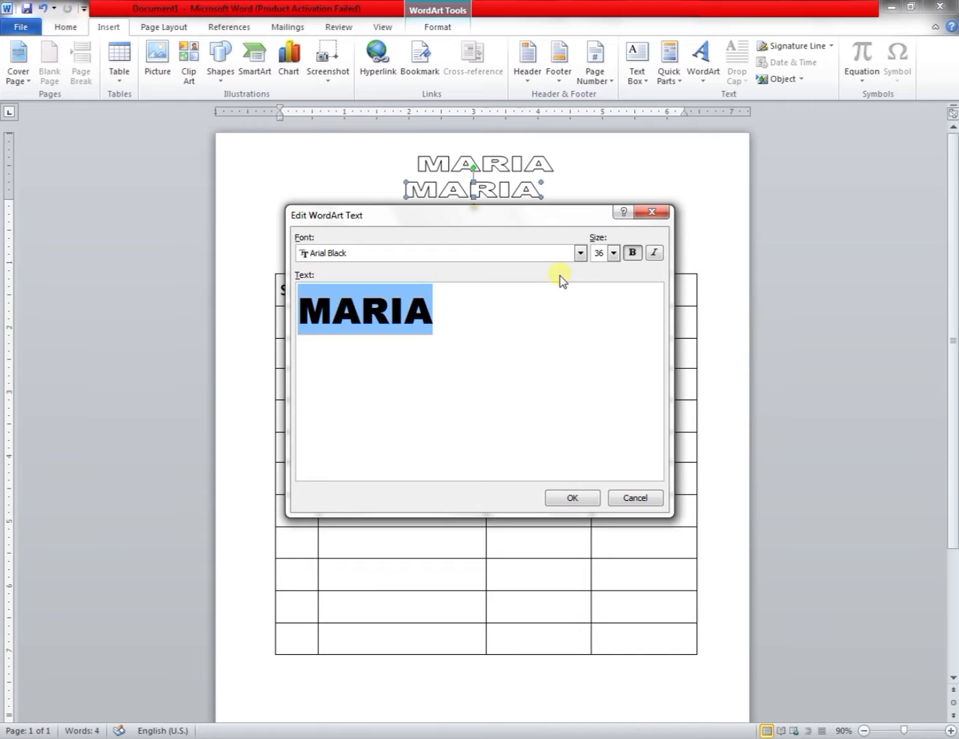
type("COMPUTER")
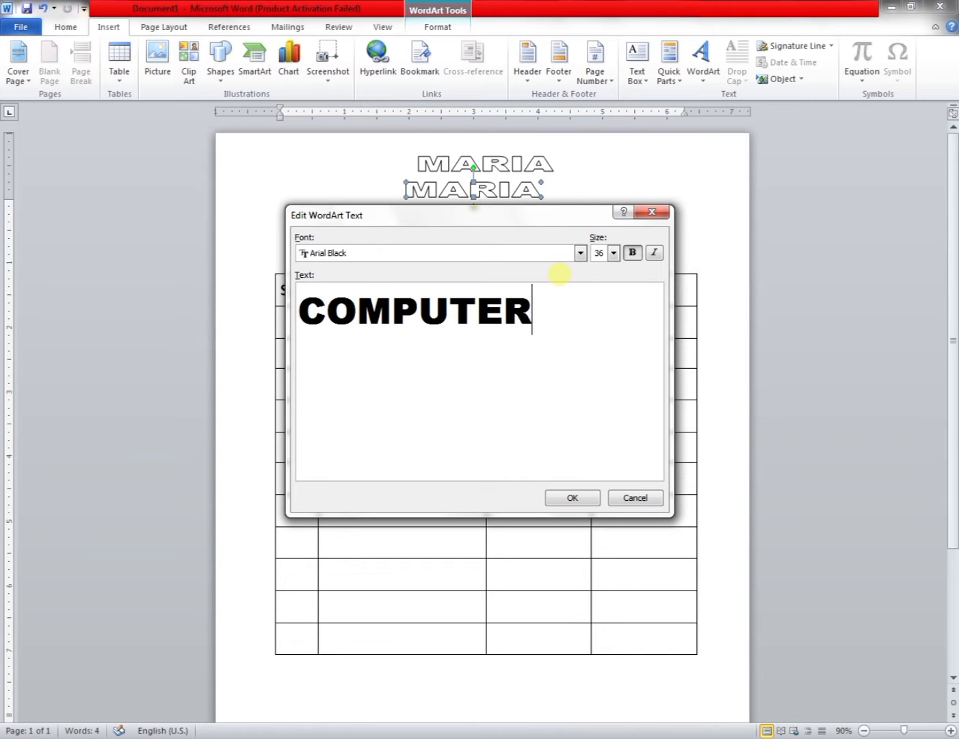
type("S & MO")
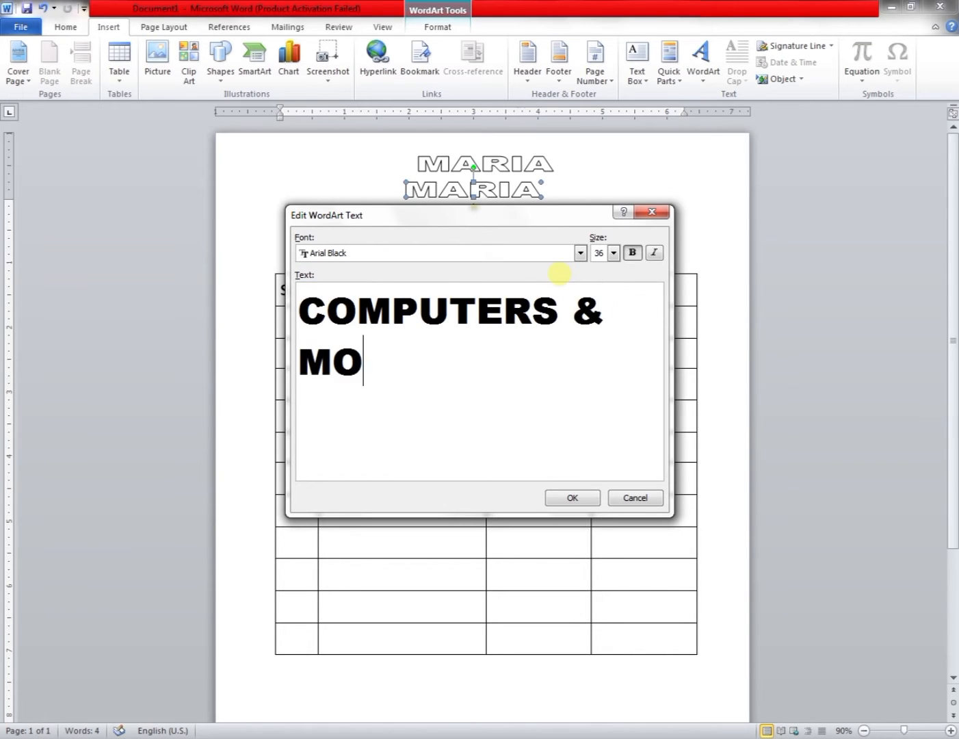
type("BILES SHOP")
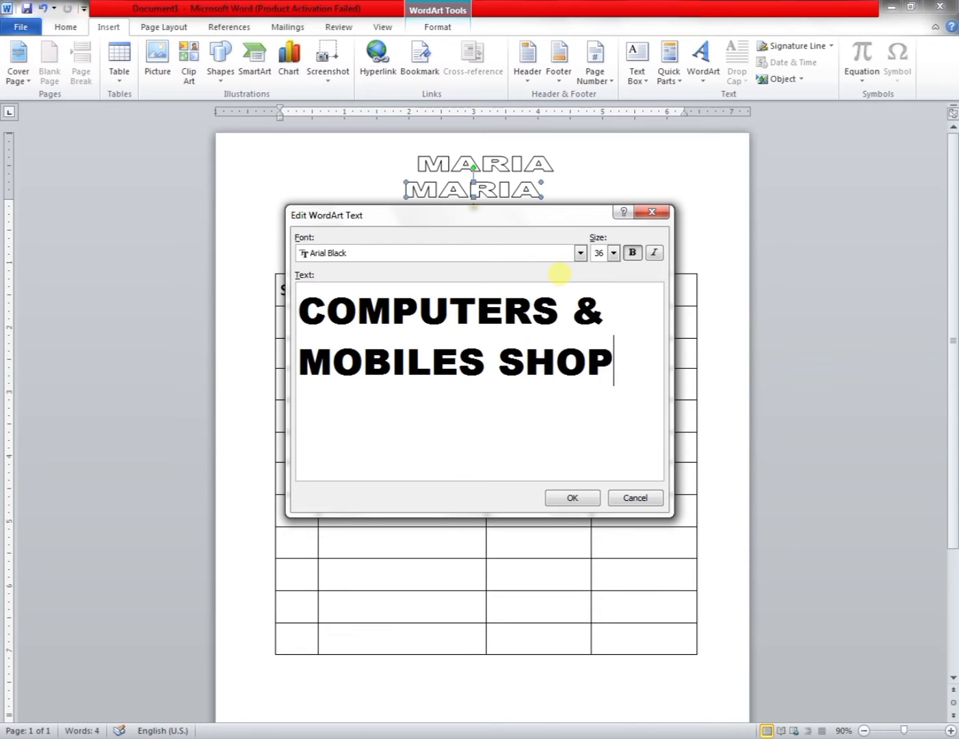
key("Return")
Resize and position the COMPUTERS & MOBILES SHOP WordArt centred beneath MARIA.
mouse_move(649, 211)
left_mouse_down()
mouse_move(670, 213)
mouse_move(594, 197)
mouse_move(646, 204)
left_mouse_up()
left_click_drag(575, 196, 568, 196)
left_click_drag(637, 197, 565, 197)
left_click(644, 229)
left_click(560, 237)
left_click_drag(458, 195, 456, 195)
left_click(532, 228)
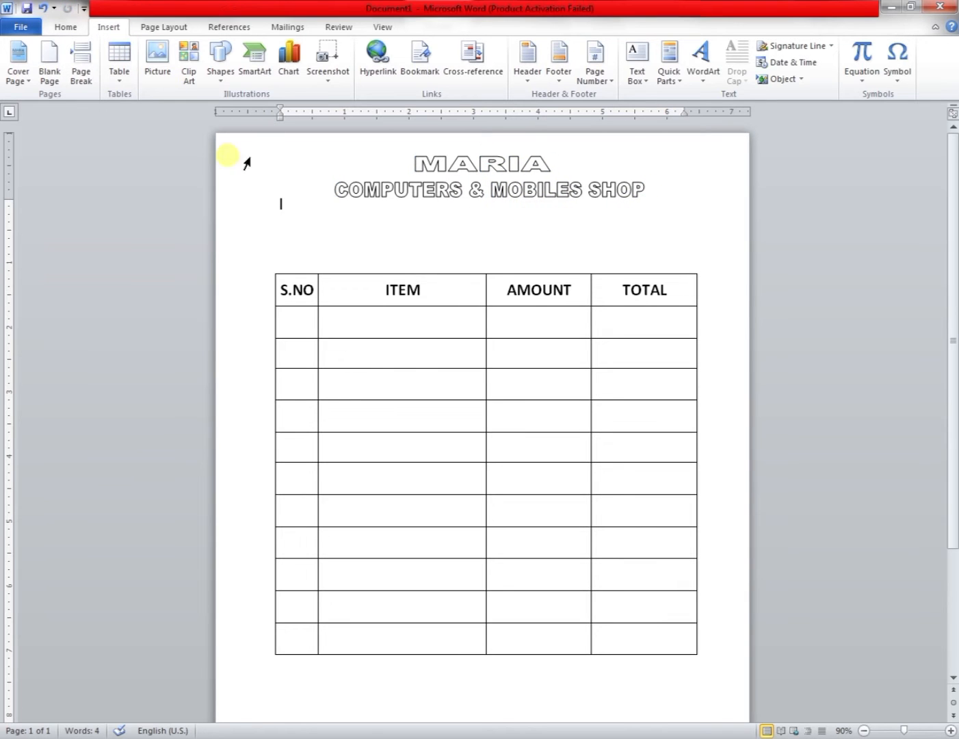
Insert the picture Almost png (2) from the Project folder on the Desktop.
left_click(169, 79)
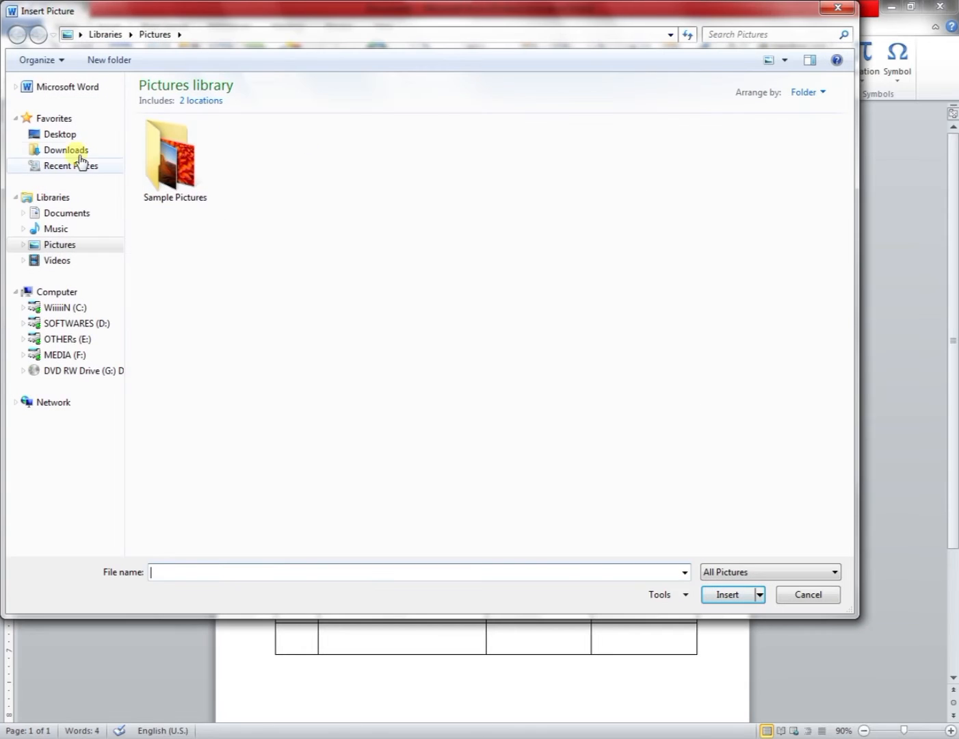
left_click(60, 134)
double_click(548, 137)
left_click(175, 120)
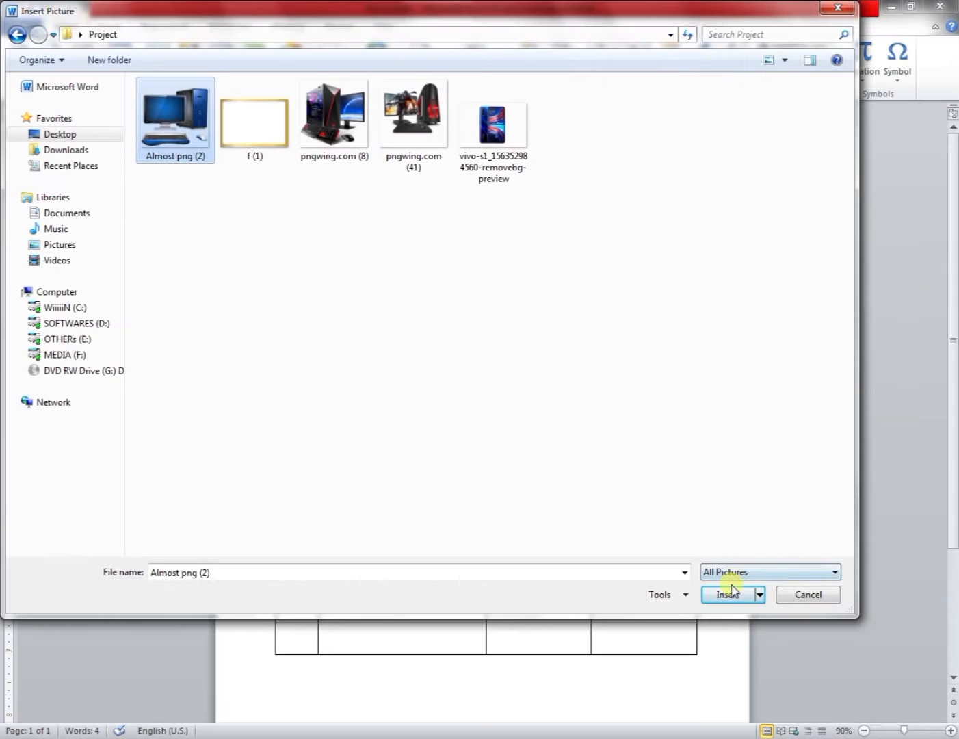
left_click(728, 594)
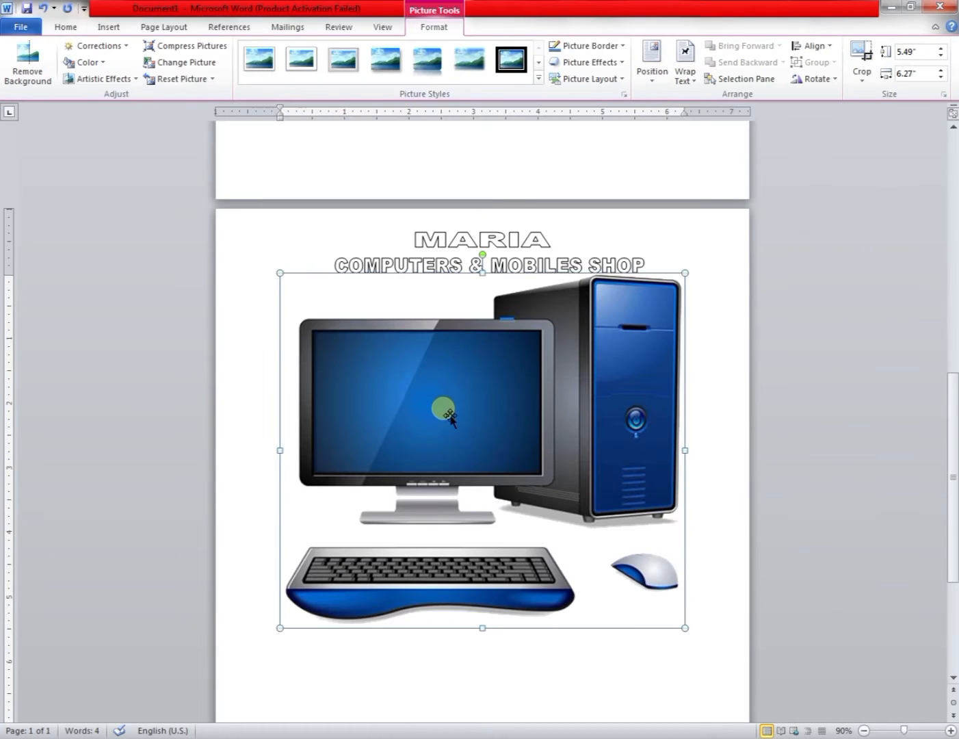
Set the computer picture's wrapping in front of text, shrink it and place it at the top left beside the heading.
left_click(685, 74)
left_click(721, 208)
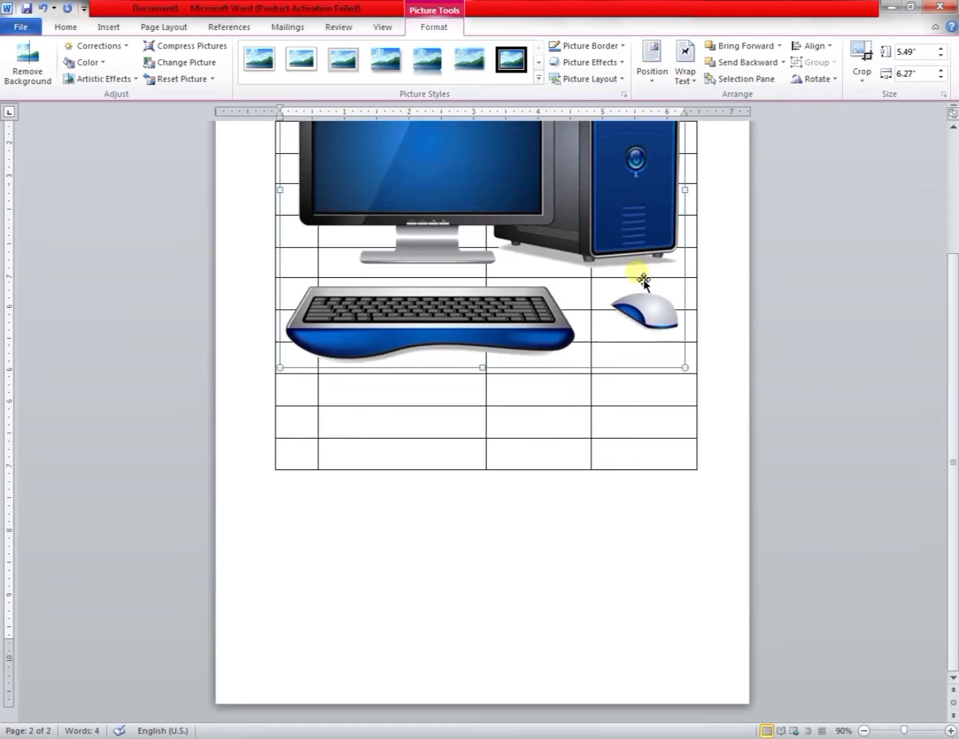
left_click_drag(685, 199, 347, 492)
left_click_drag(313, 248, 321, 167)
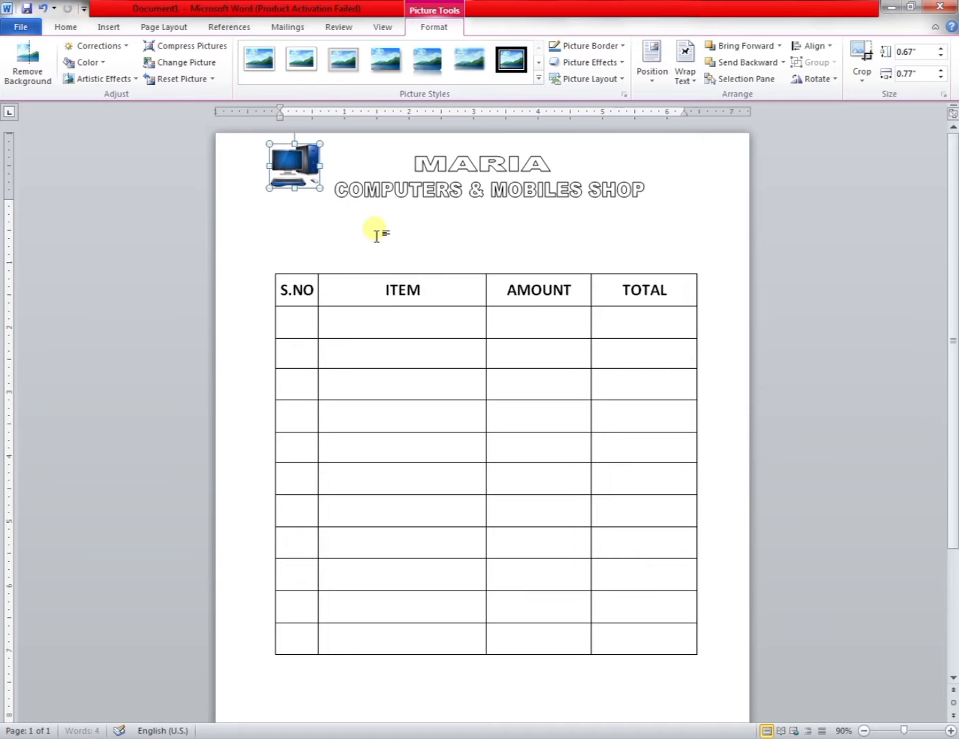
left_click(375, 238)
left_click(316, 183)
left_click(370, 230)
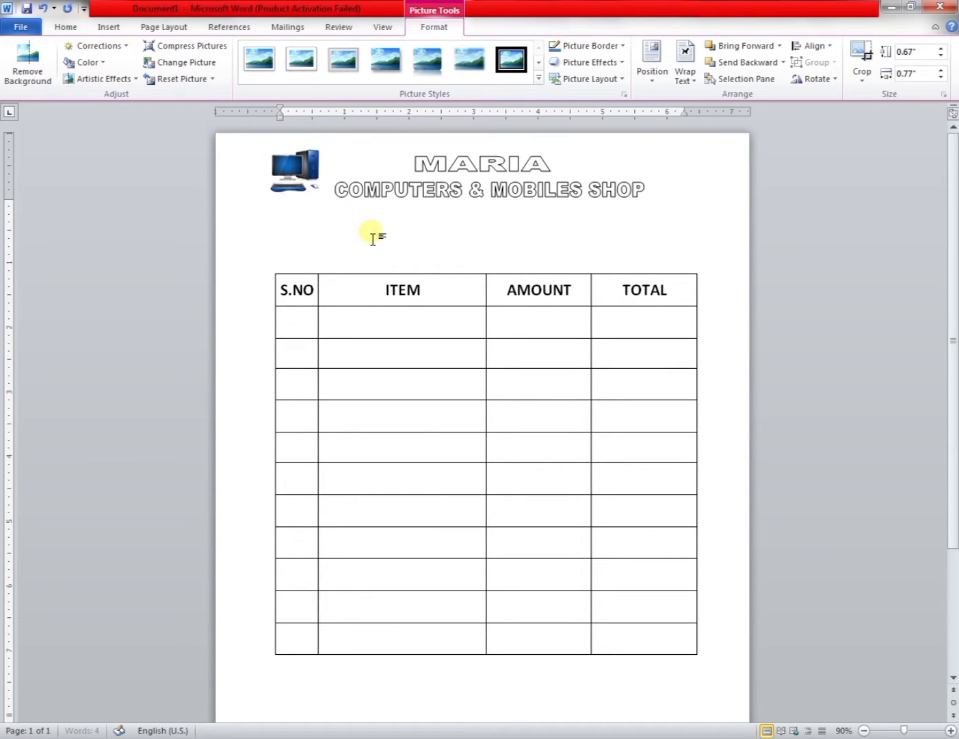
left_click(109, 29)
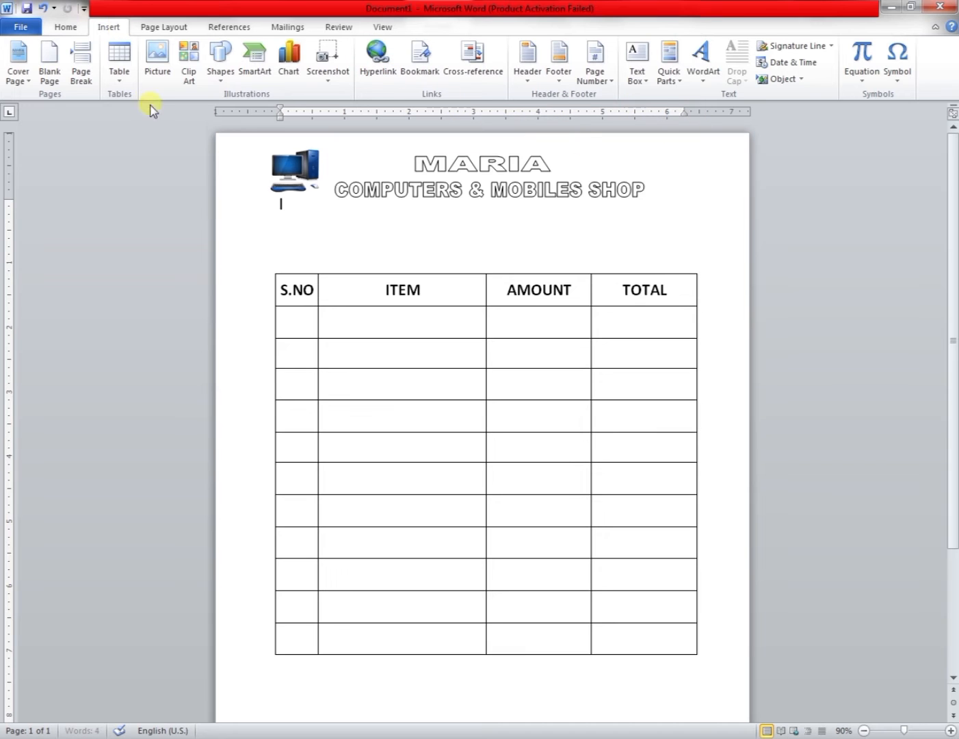
left_click(157, 58)
left_click(520, 146)
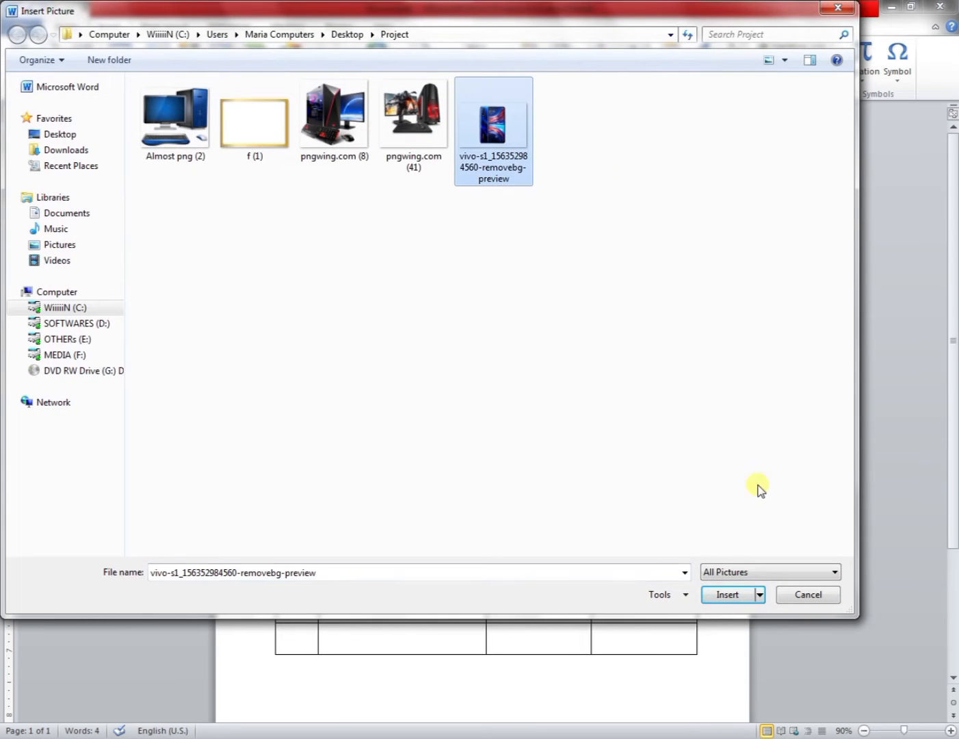
left_click(715, 599)
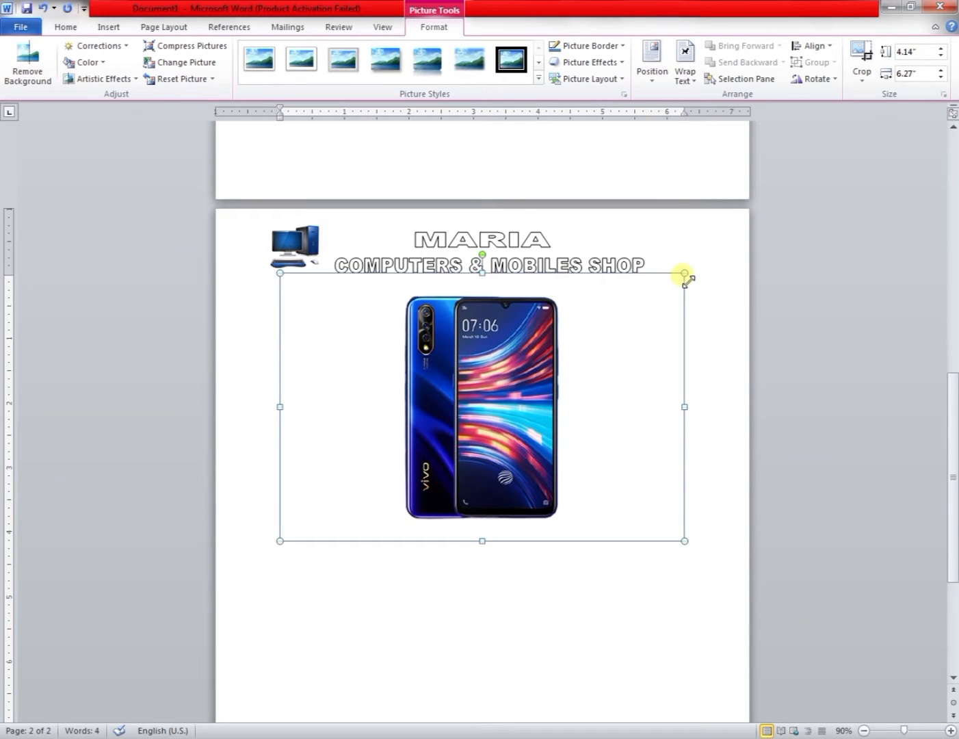
Shrink the phone picture, set it in front of text and place it at the top right beside the heading.
left_click_drag(668, 345, 394, 464)
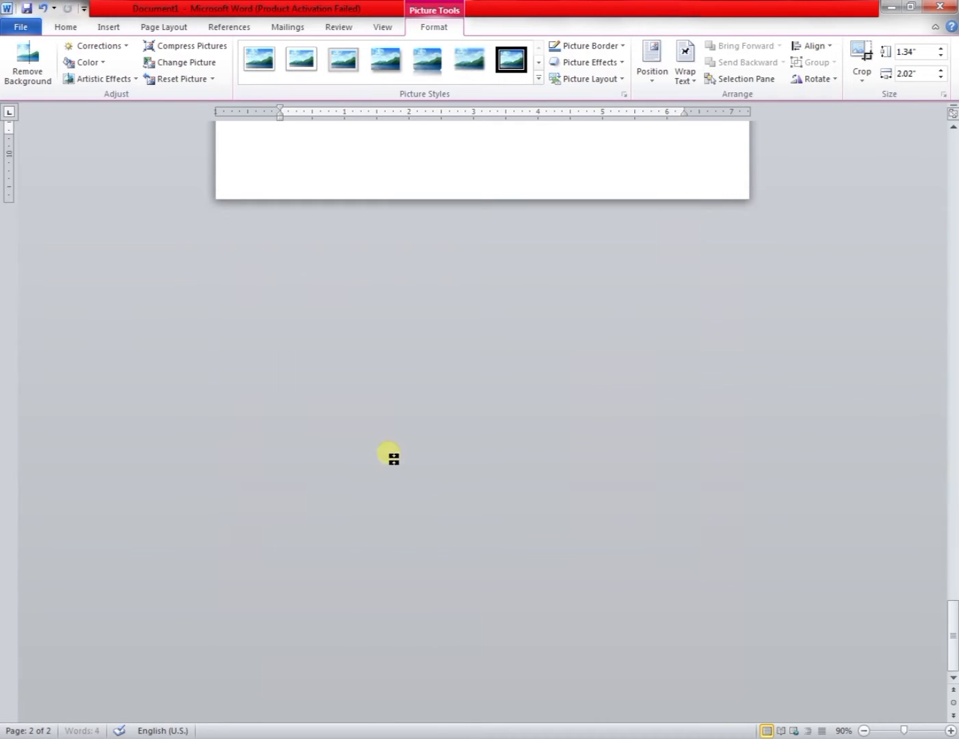
scroll(499, 460, "up", 1)
scroll(498, 459, "up", 5)
left_click(685, 72)
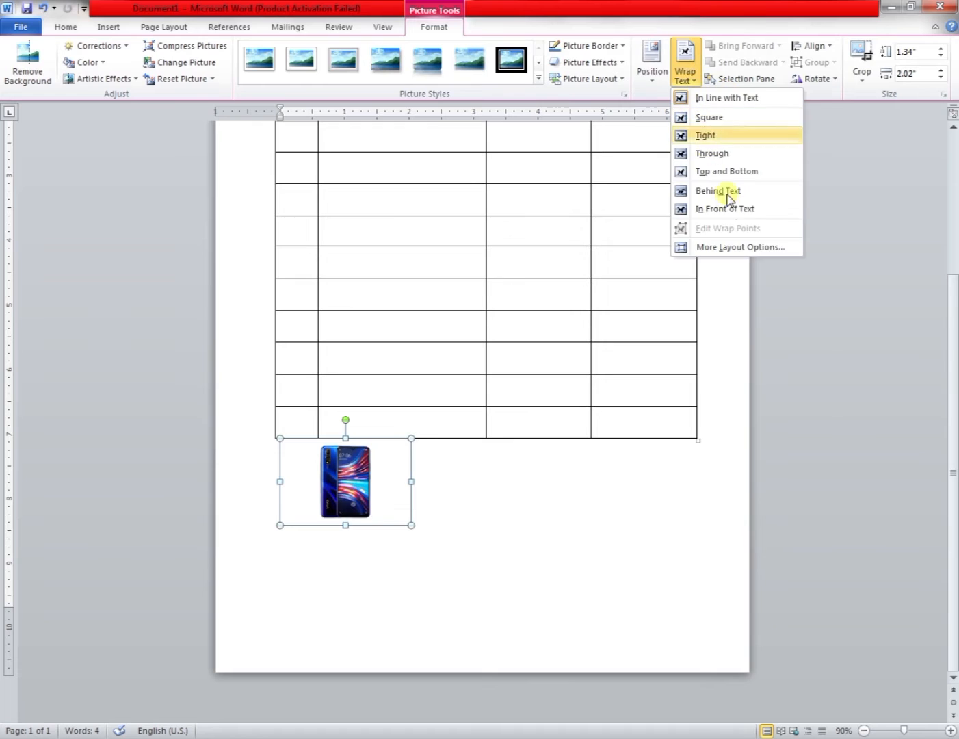
left_click(727, 209)
scroll(672, 256, "up", 3)
left_click_drag(377, 678, 696, 180)
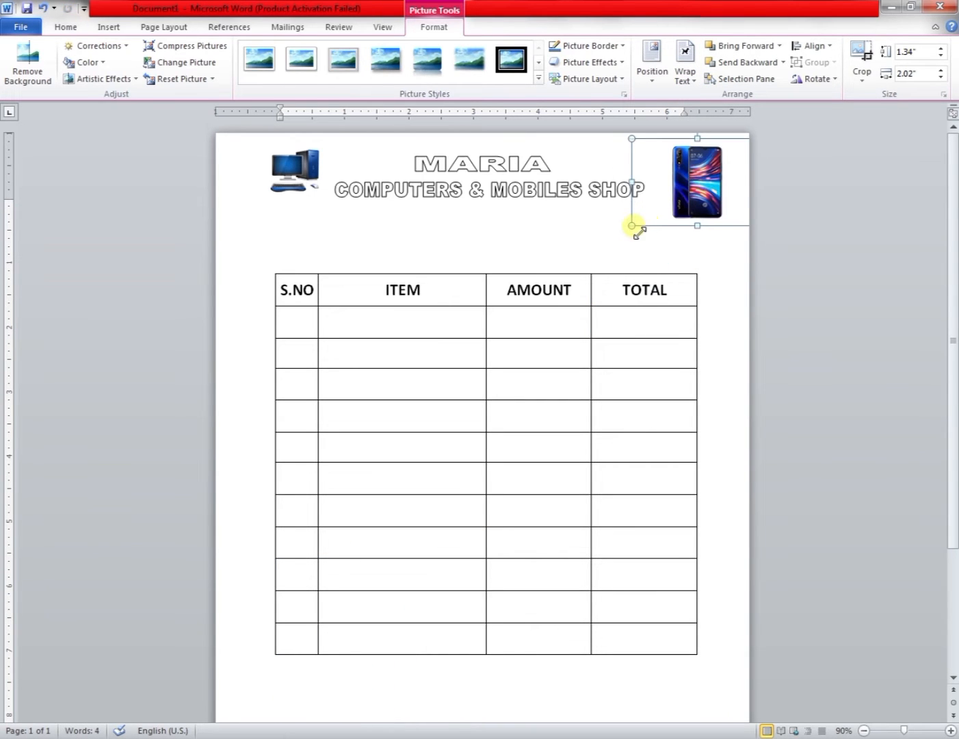
left_click_drag(633, 226, 677, 196)
left_click_drag(728, 175, 697, 180)
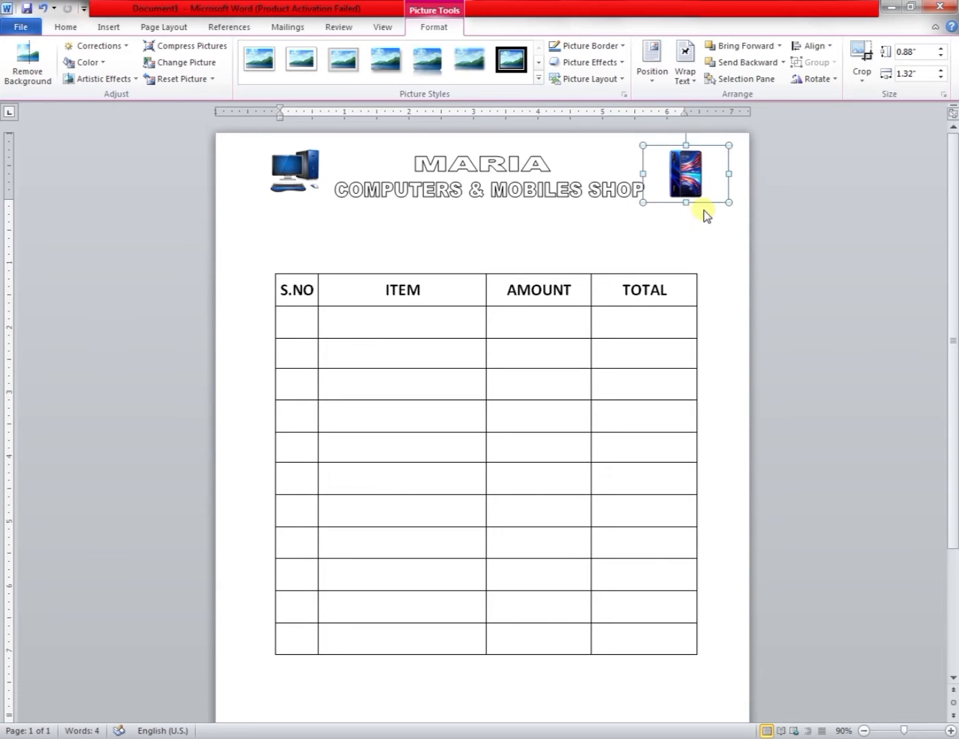
left_click(693, 245)
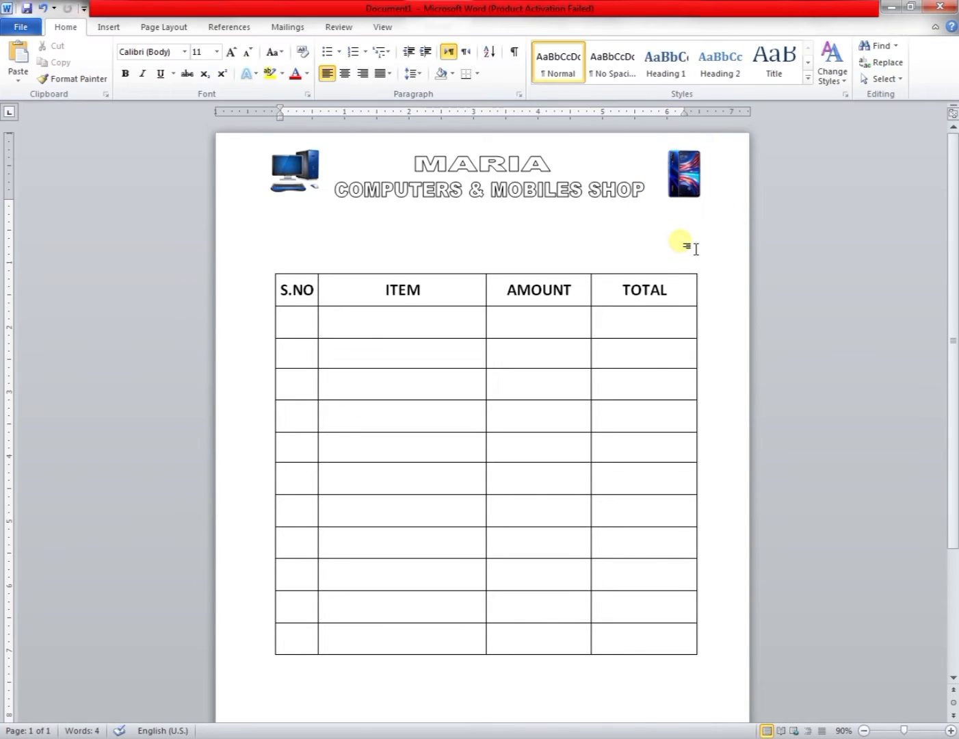
left_click(598, 203)
left_click(491, 158)
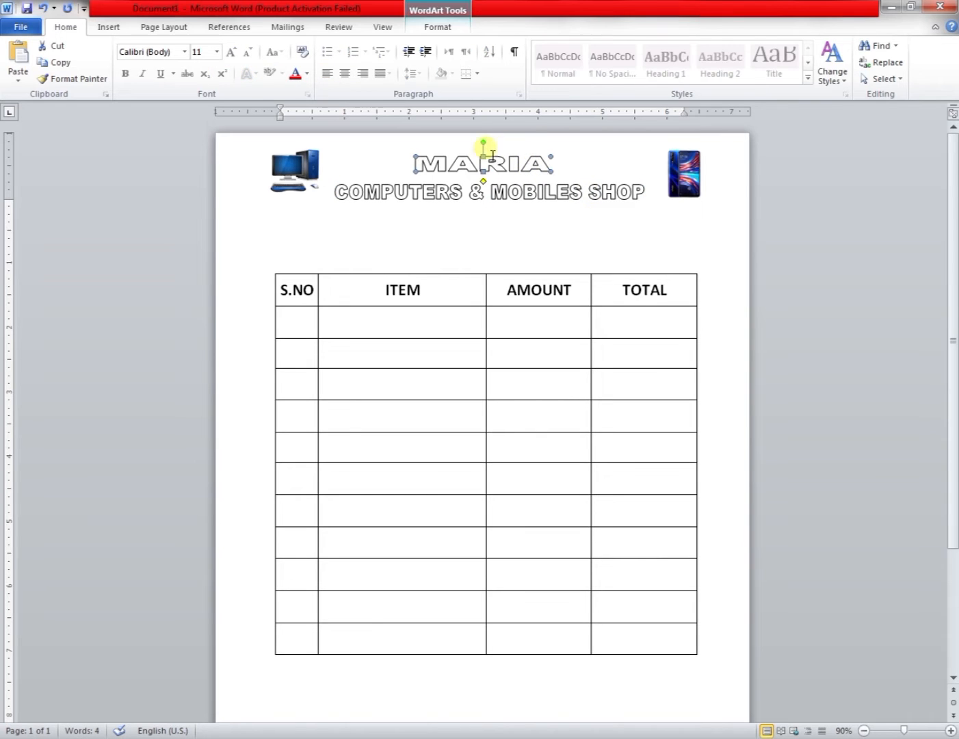
left_click(549, 204)
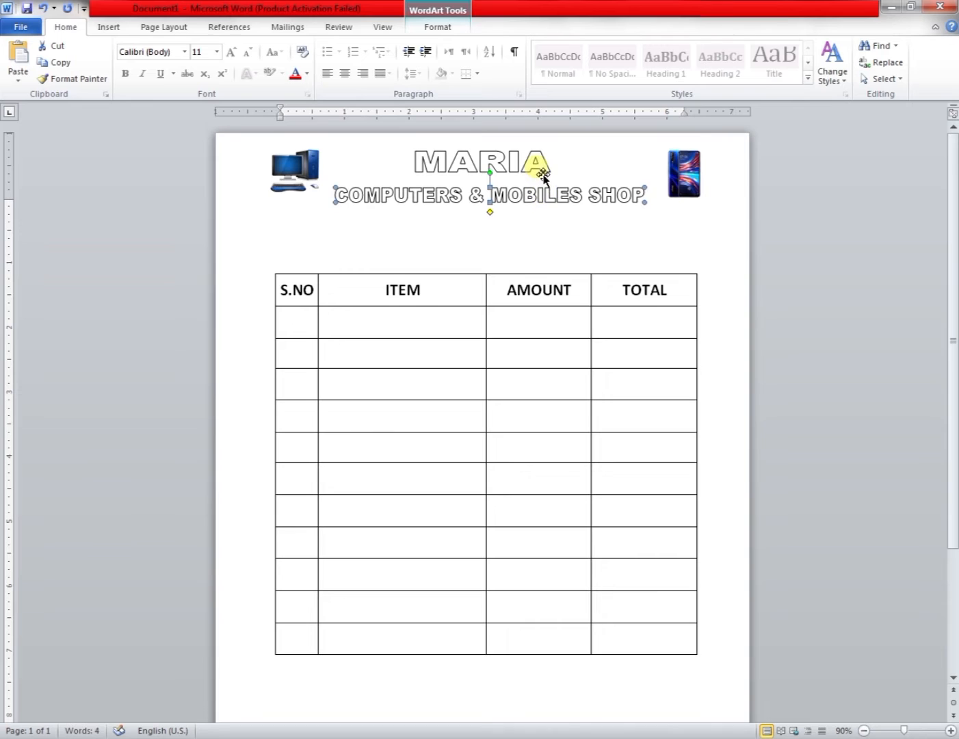
left_click(543, 172)
left_click(558, 240)
left_click(522, 171)
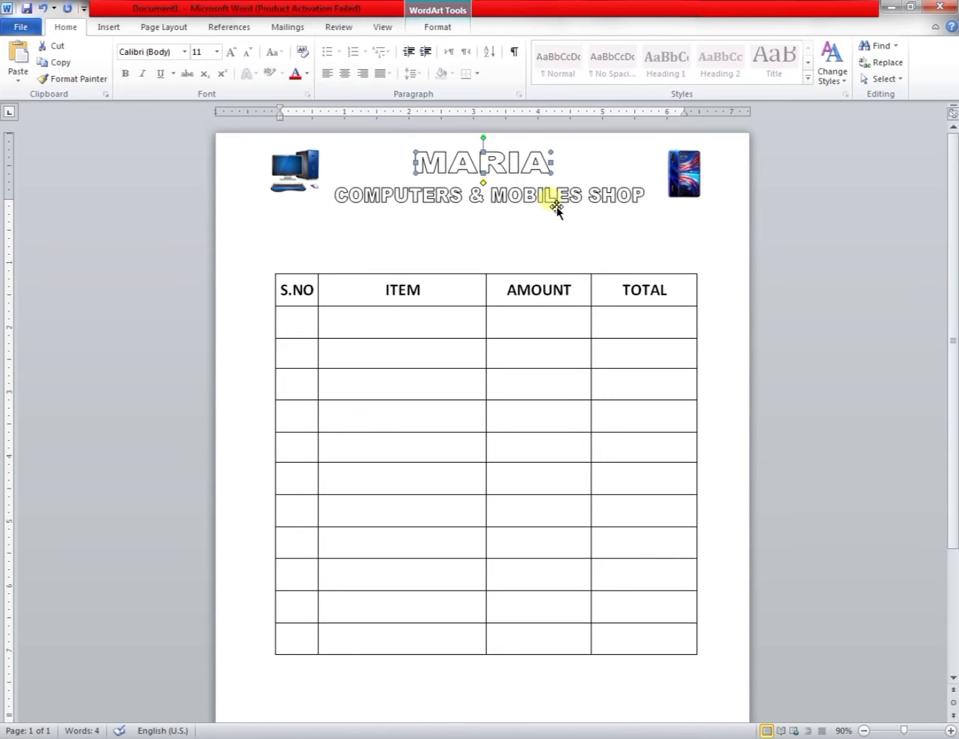
left_click(442, 32)
left_click(411, 46)
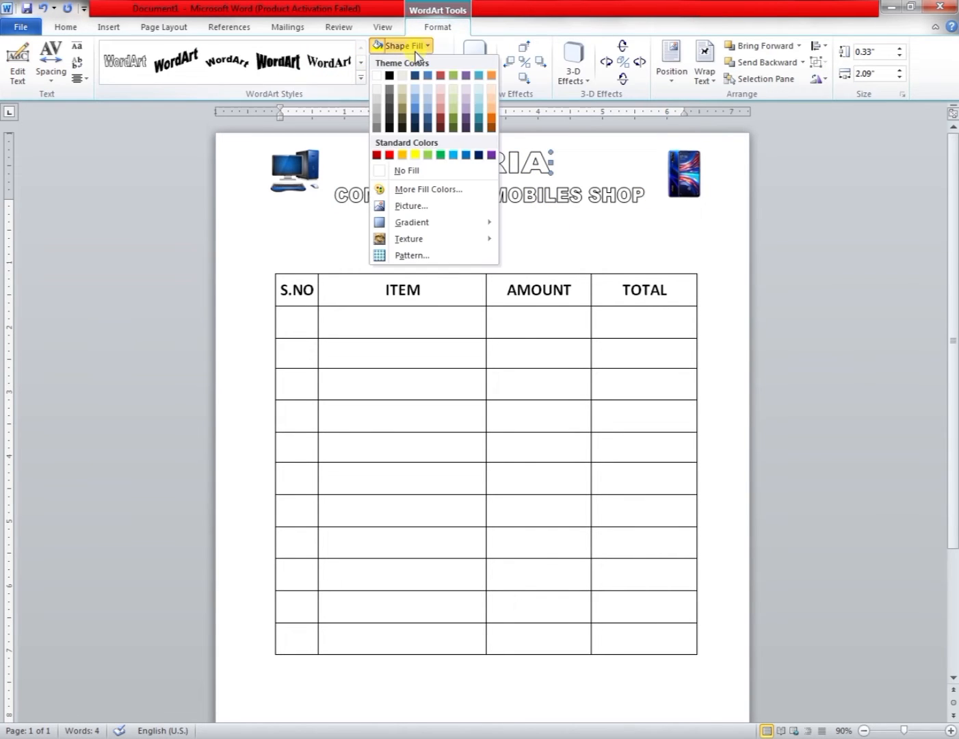
left_click(407, 12)
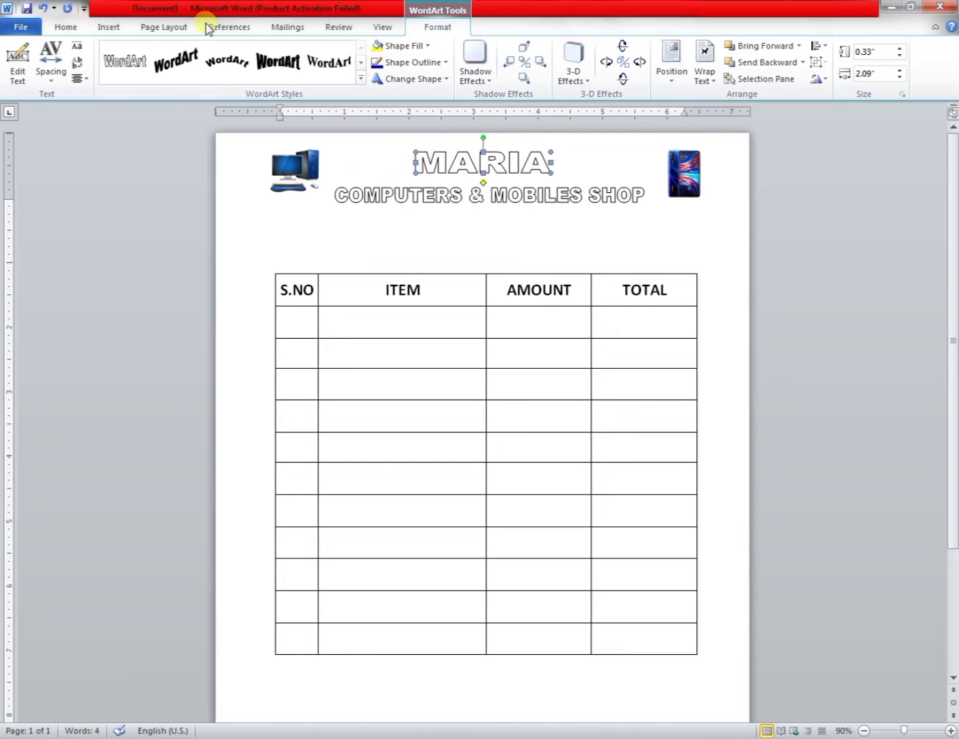
Set the page colour to a light olive green.
left_click(163, 29)
left_click(412, 193)
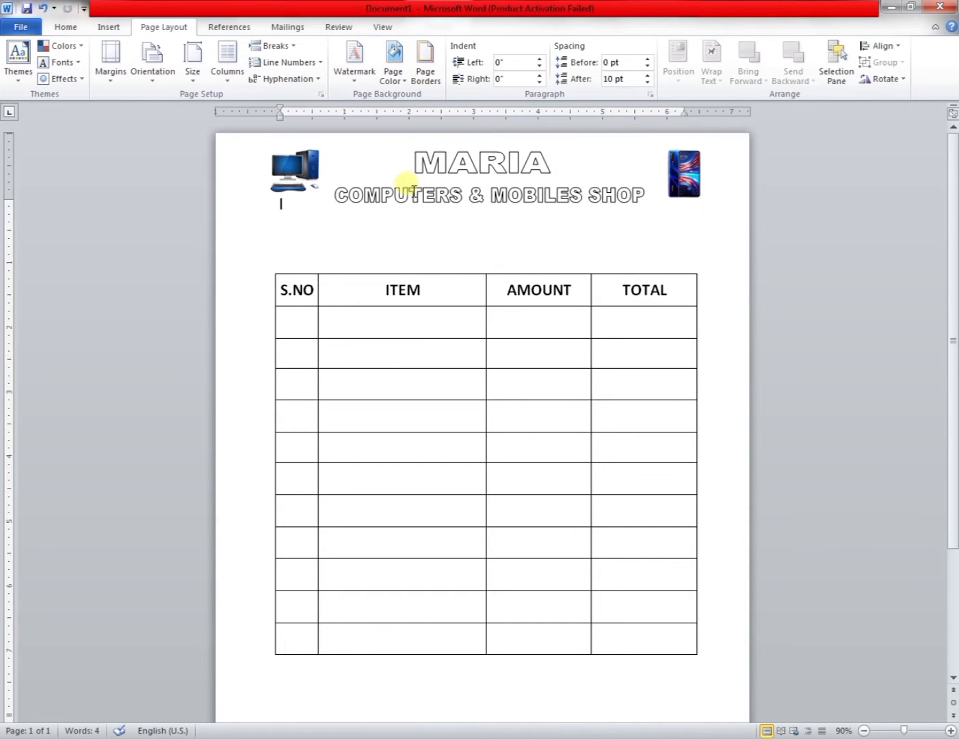
left_click(406, 81)
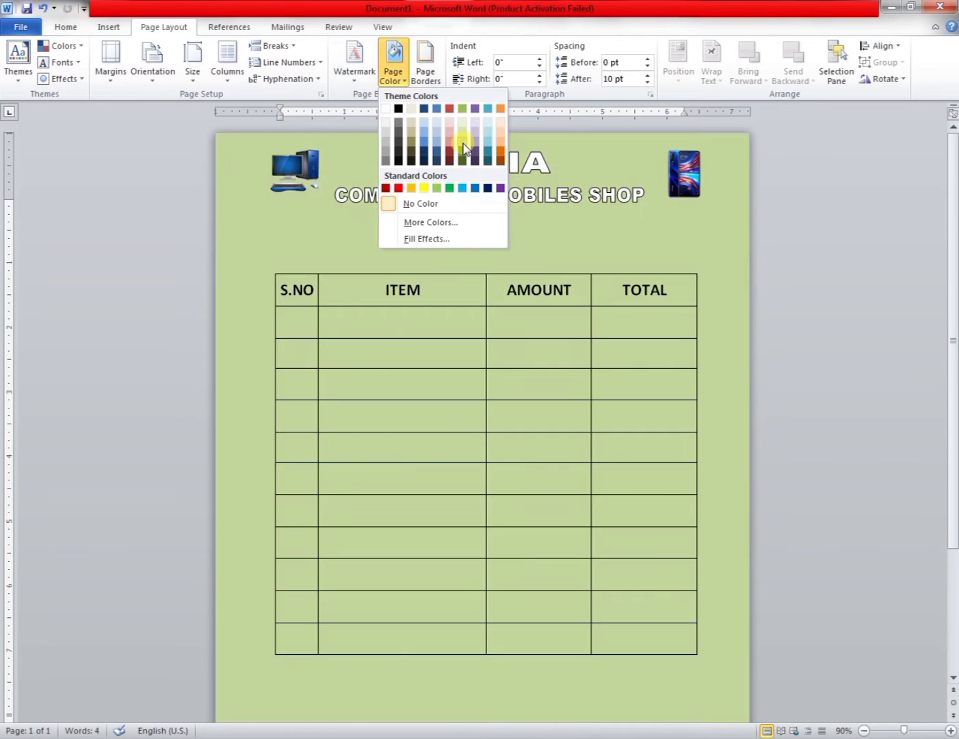
left_click(462, 147)
Fill the MARIA WordArt black with a white outline of 1½ pt weight.
left_click(422, 46)
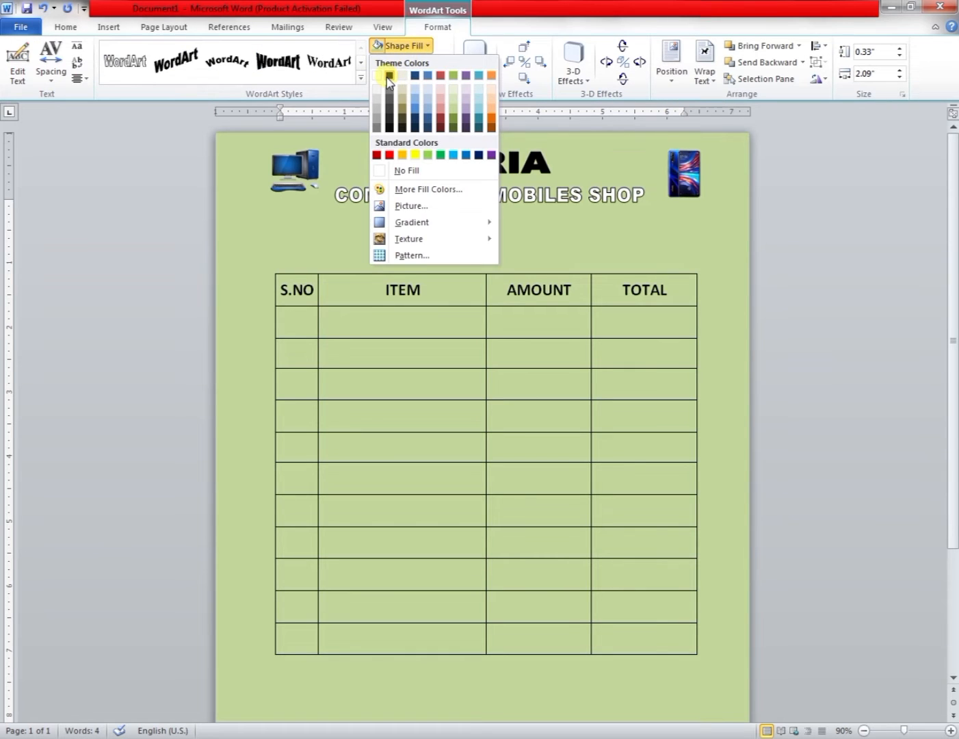
left_click(389, 76)
left_click(442, 65)
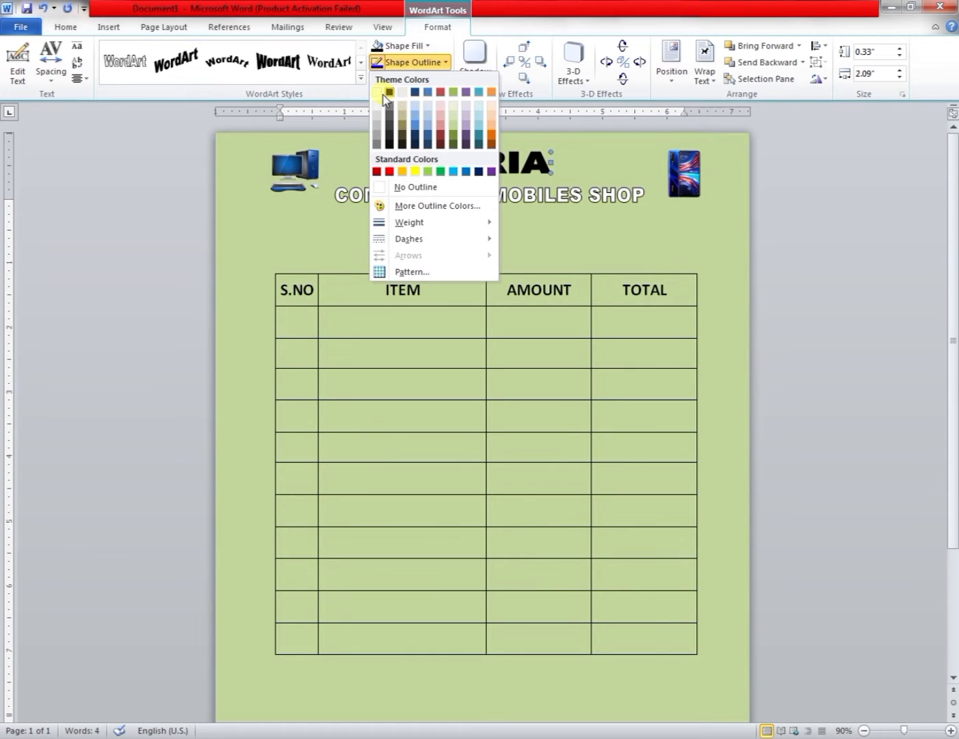
left_click(377, 92)
left_click(409, 62)
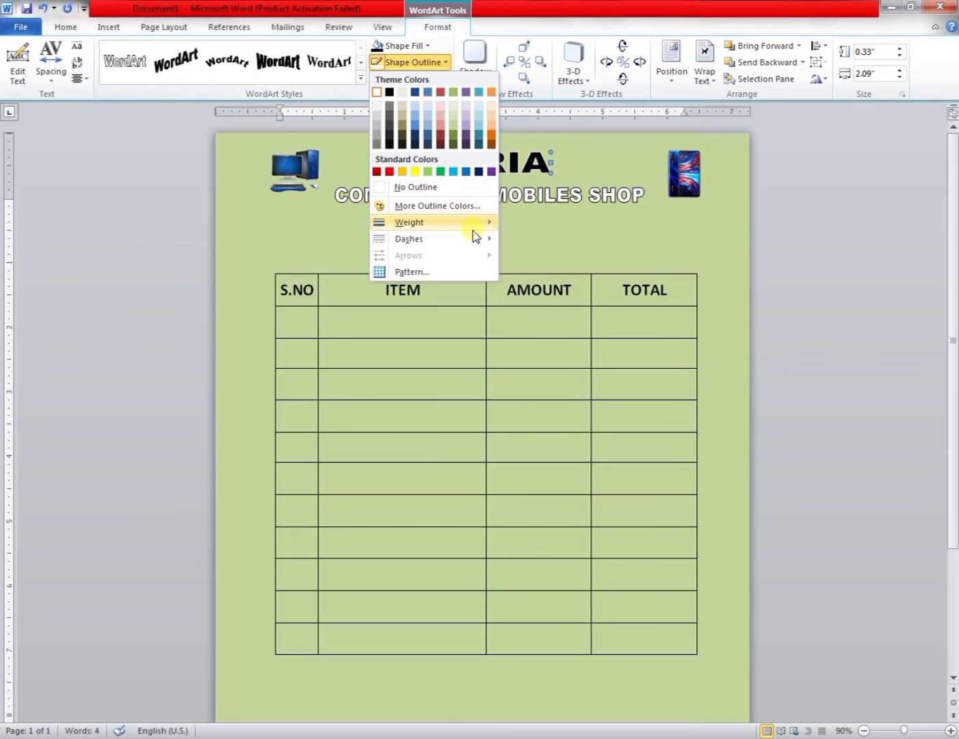
mouse_move(475, 223)
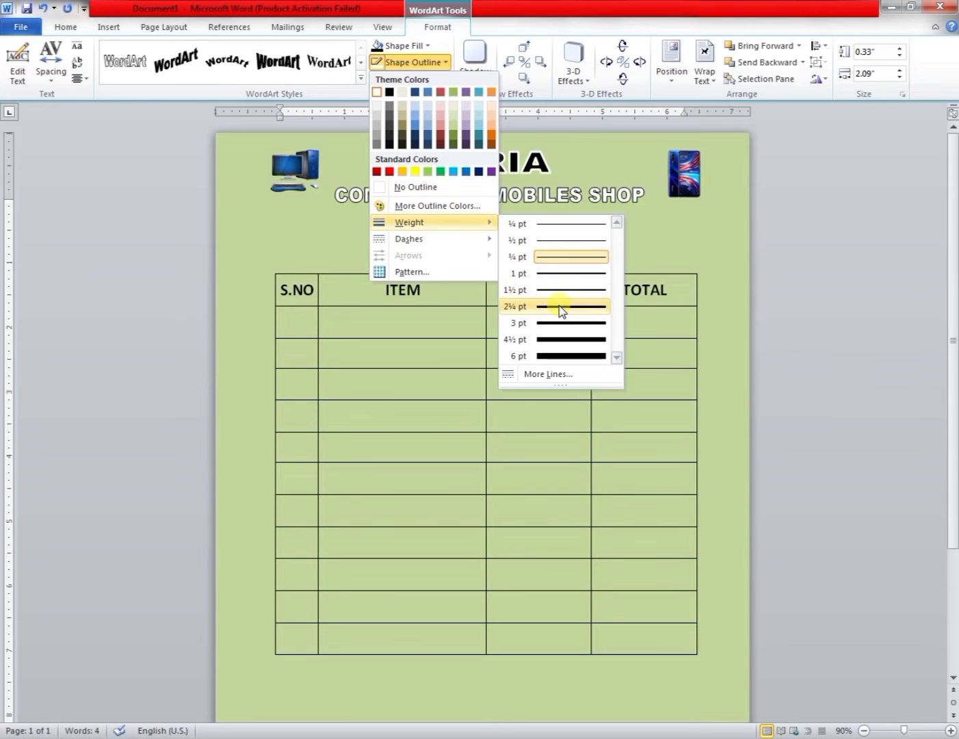
left_click(558, 289)
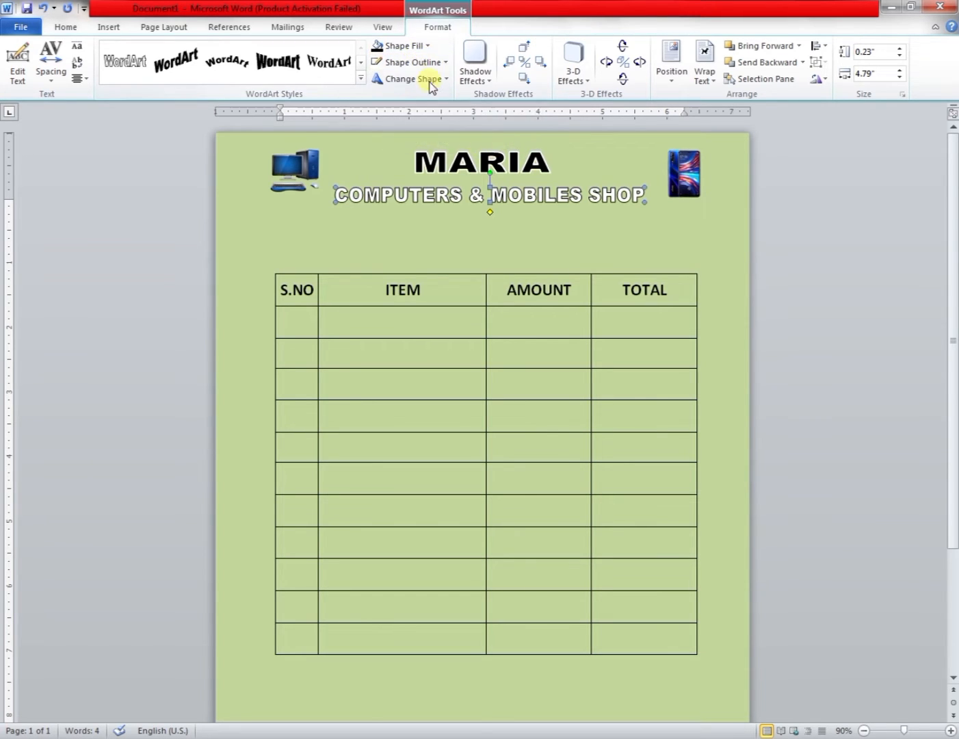
Fill the COMPUTERS & MOBILES SHOP WordArt black and remove its outline.
left_click(426, 45)
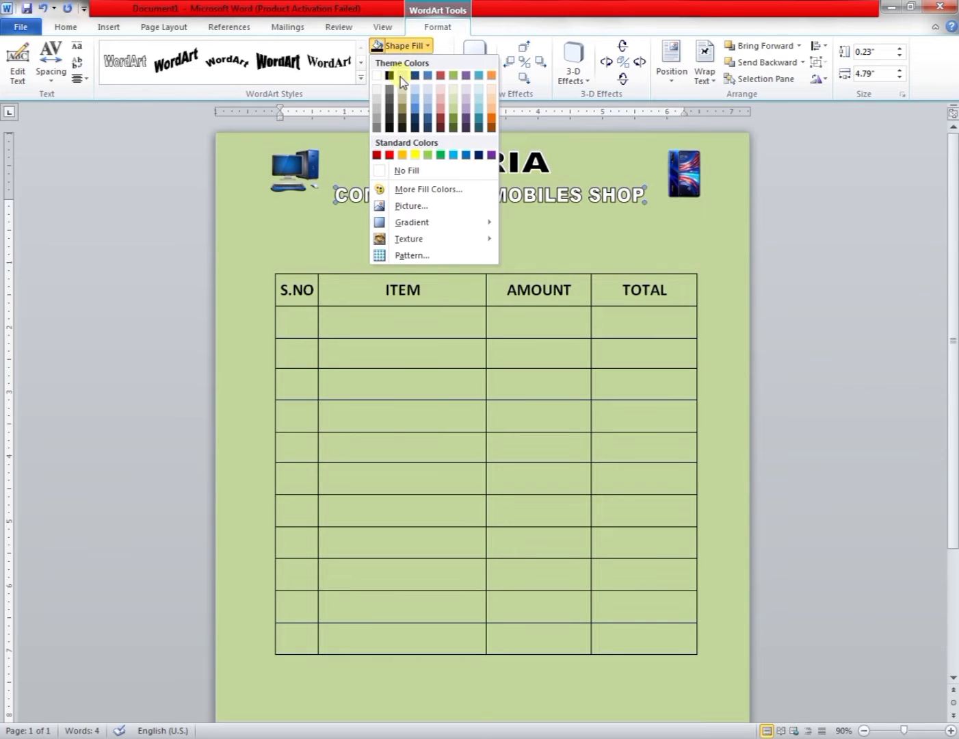
left_click(390, 75)
left_click(447, 62)
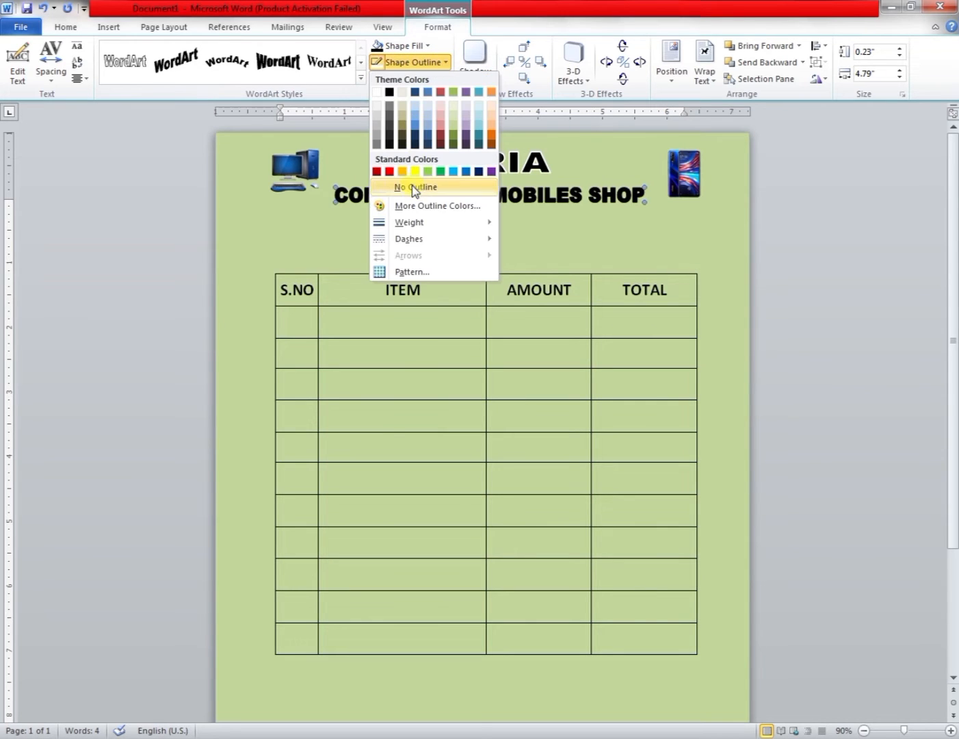
left_click(380, 100)
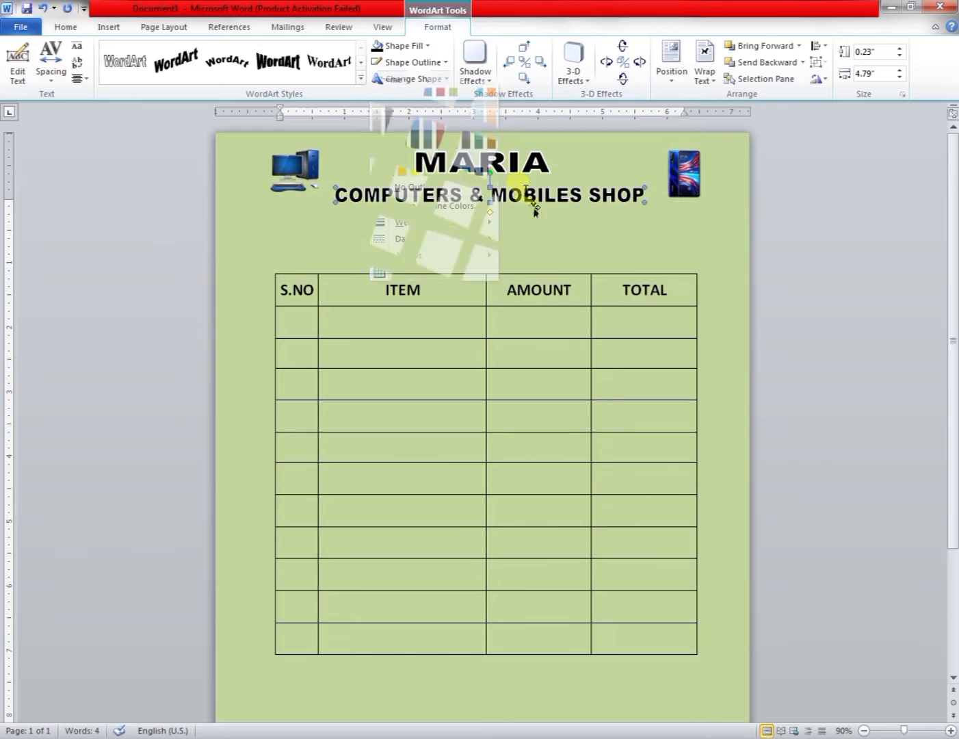
Make the table's header row text white.
left_click_drag(594, 298, 297, 291)
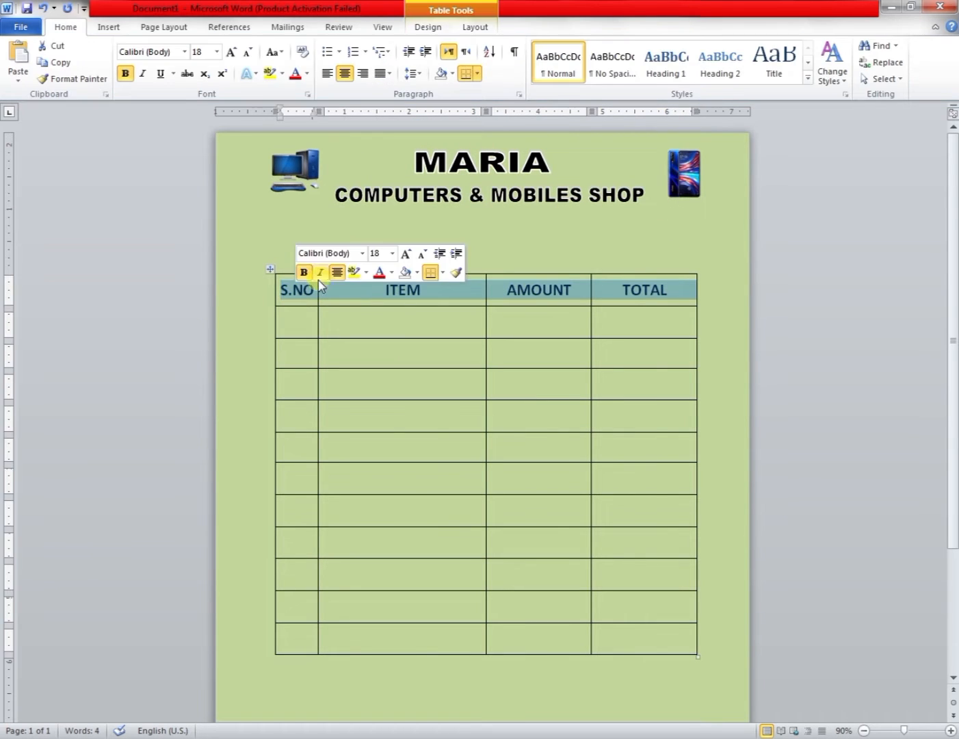
left_click(308, 75)
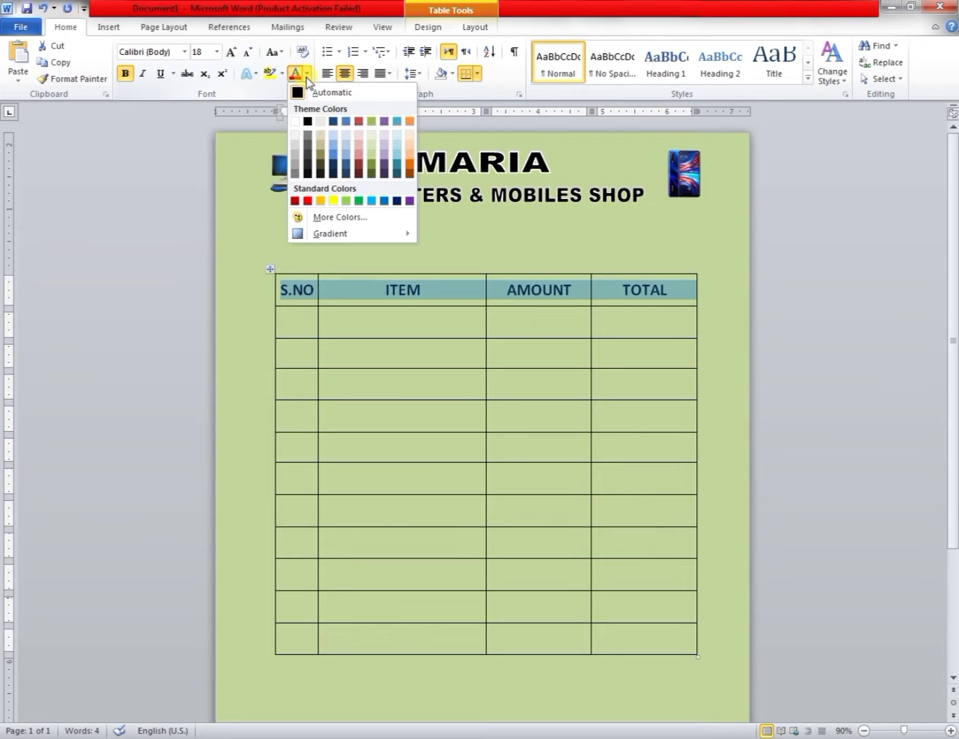
left_click(308, 121)
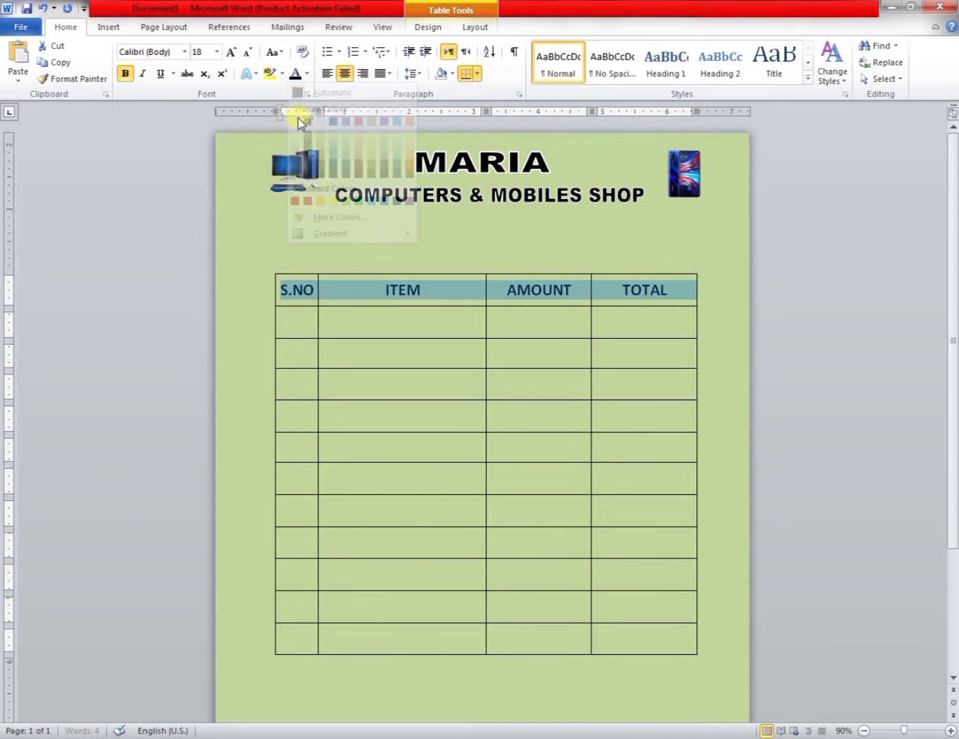
Underline the header row text with a thick underline and set the underline colour to red.
left_click(174, 74)
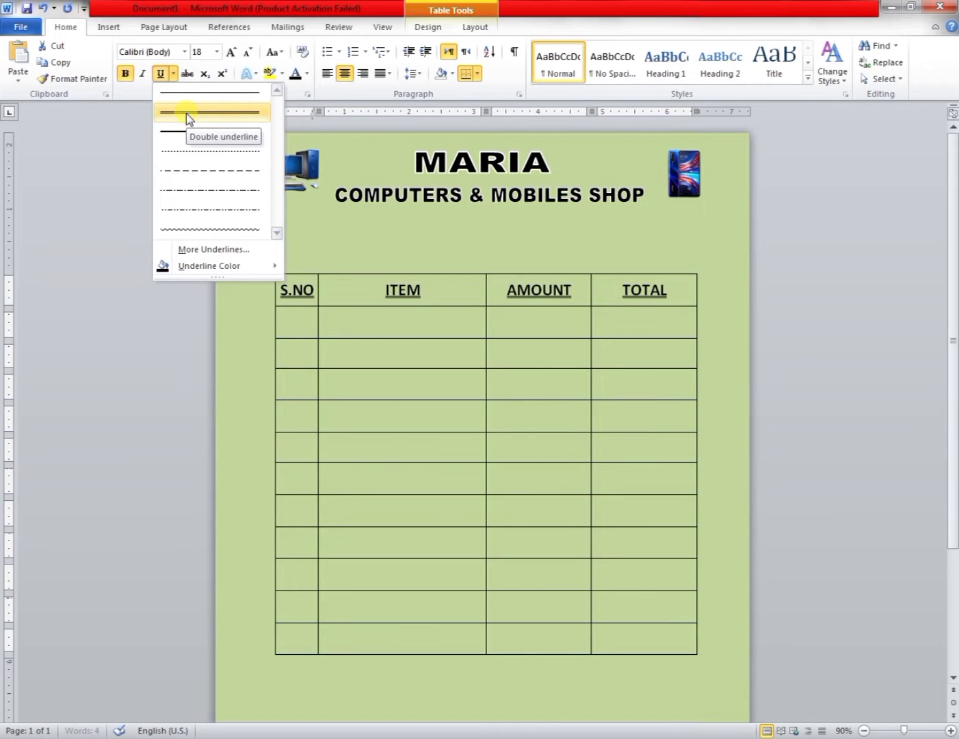
left_click(186, 113)
left_click(173, 73)
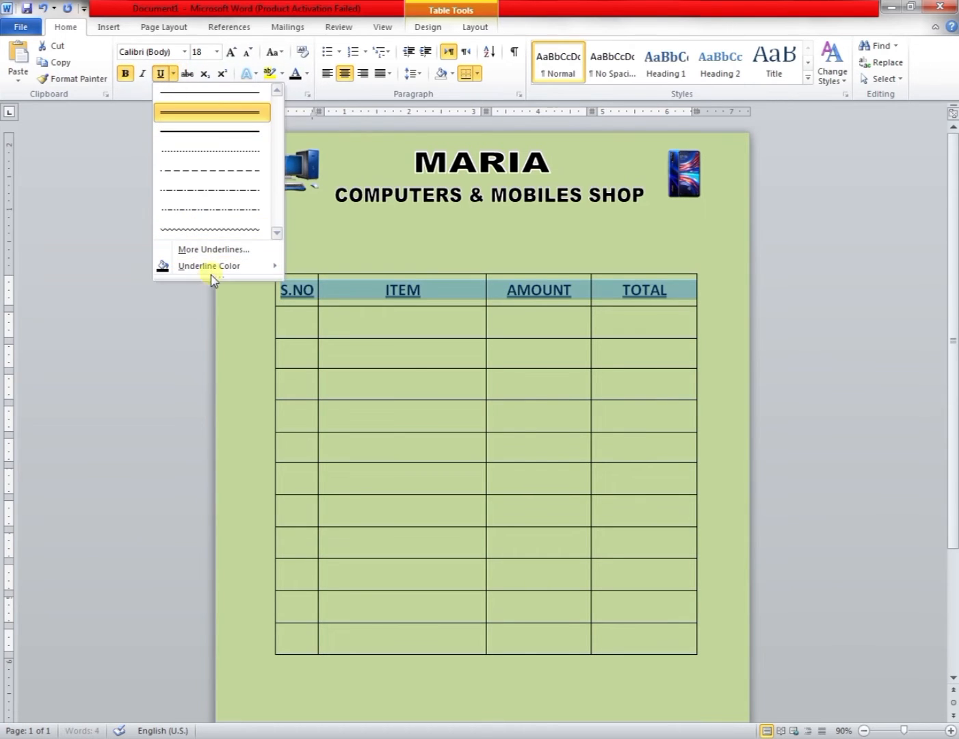
mouse_move(225, 271)
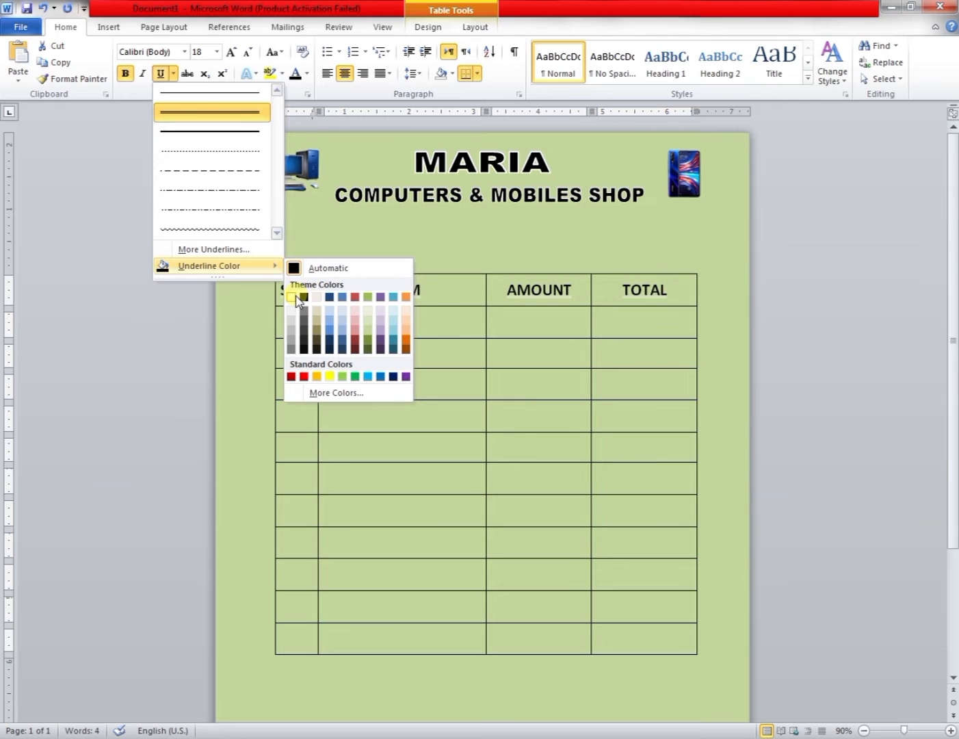
left_click(302, 378)
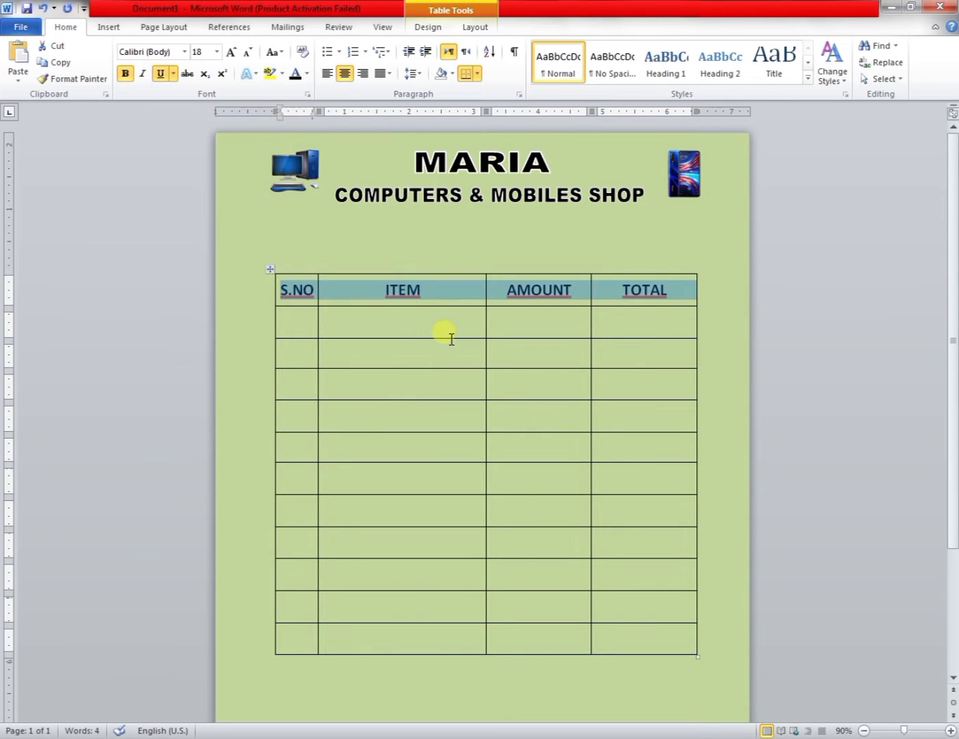
Draw a horizontal line about 4.4 inches long below the WordArt heading.
left_click(446, 332)
left_click(281, 204)
left_click(109, 26)
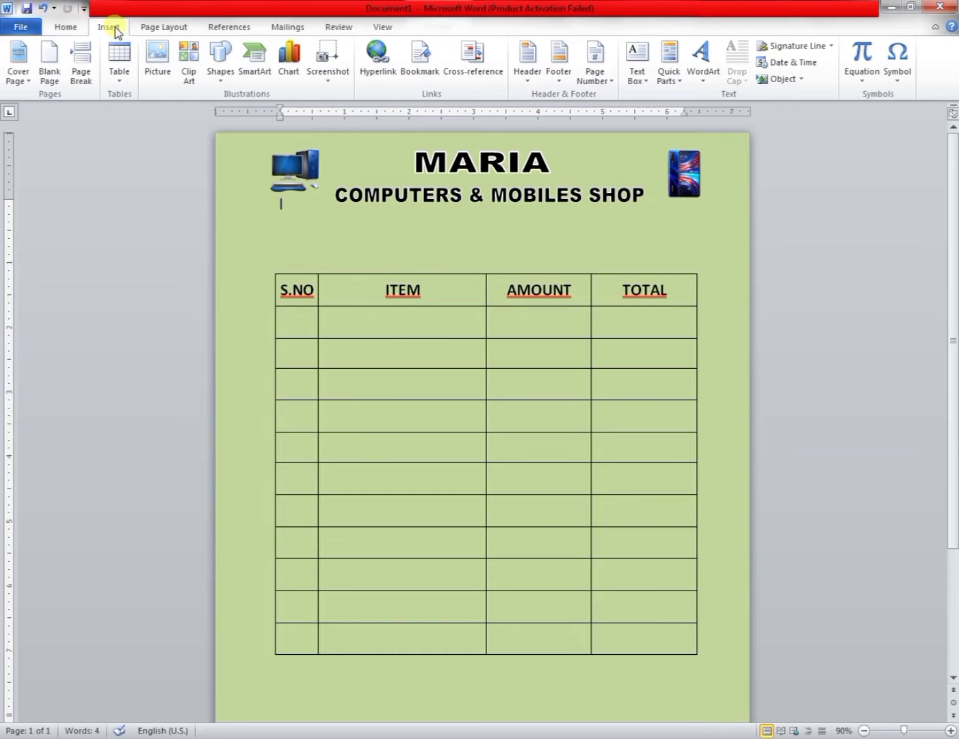
left_click(220, 71)
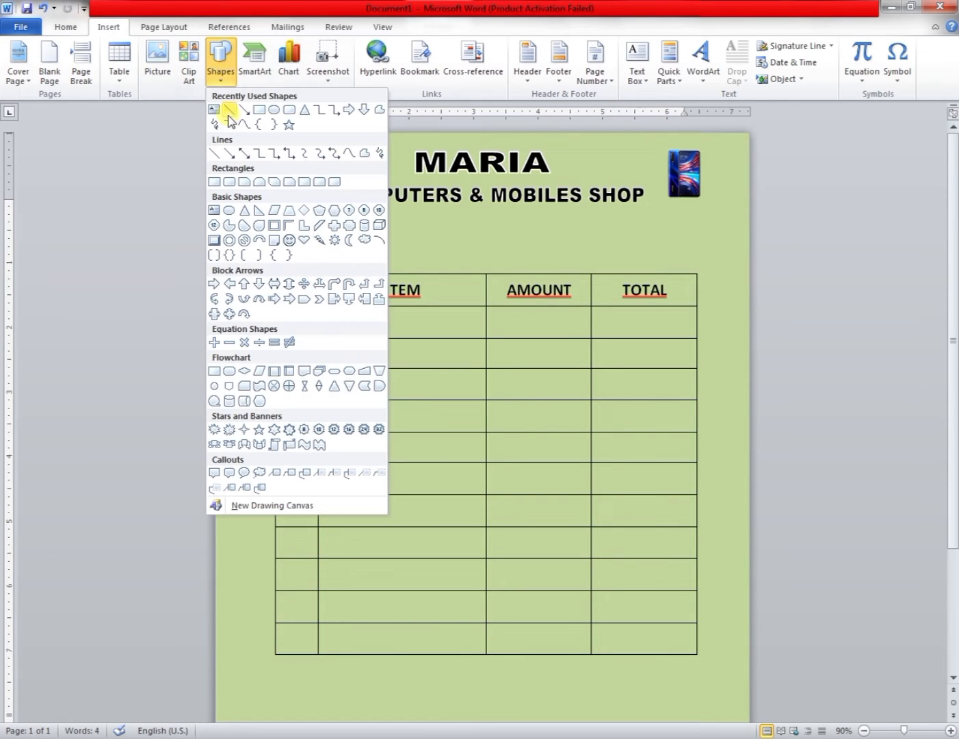
left_click(227, 121)
left_click_drag(364, 233, 650, 234)
Colour the line black and give it diamond arrowheads at both ends.
left_click(348, 62)
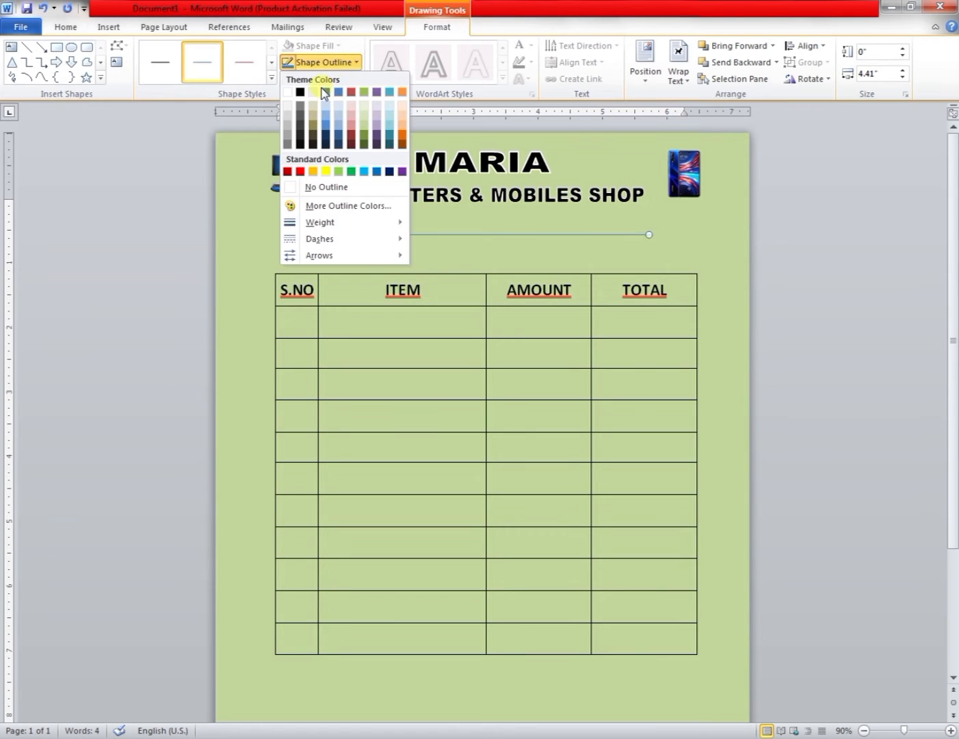
left_click(300, 92)
left_click(348, 67)
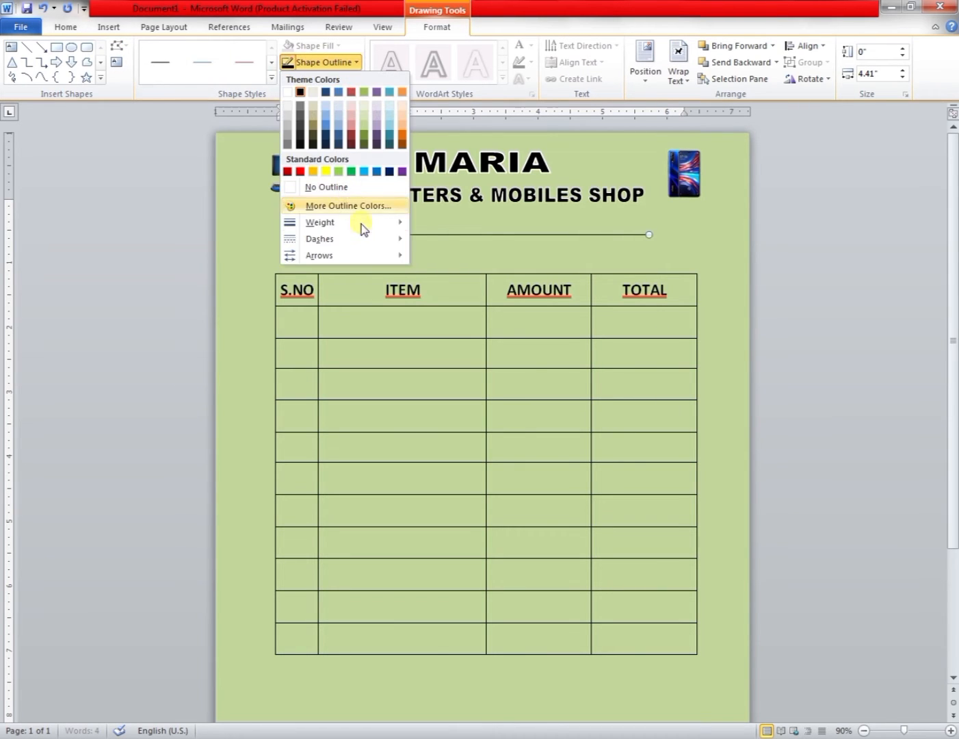
left_click(368, 241)
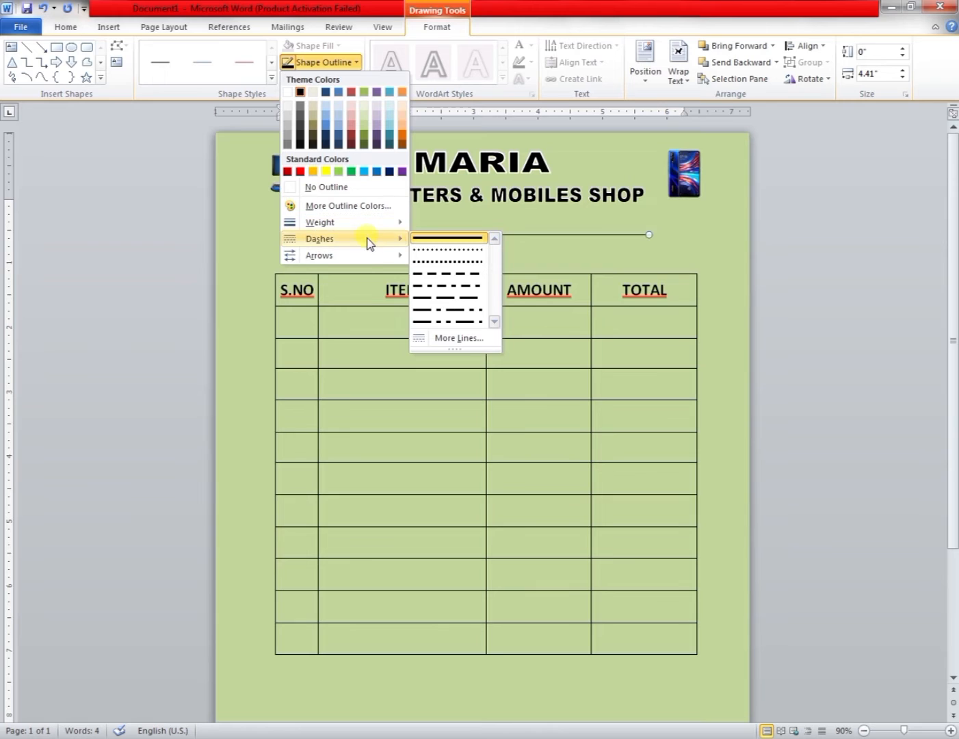
mouse_move(370, 256)
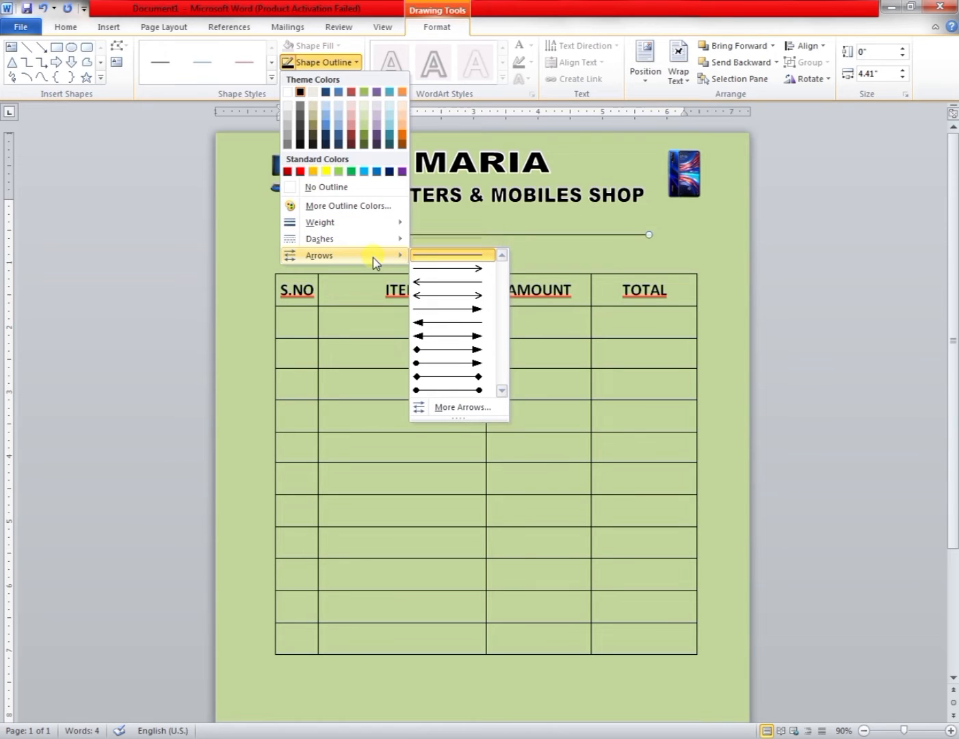
left_click(462, 378)
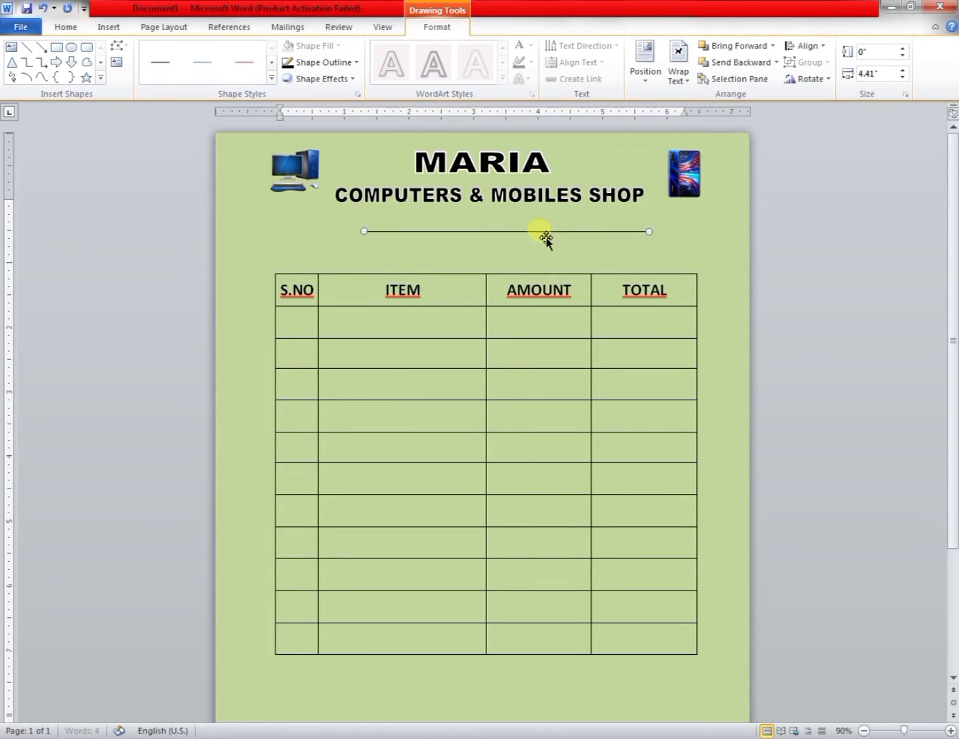
Nudge the line up so it sits between MARIA and COMPUTERS & MOBILES SHOP.
key("Up")
key("Up")
key("Up")
key("Up")
key("Up")
key("Up")
key("Up")
key("Up")
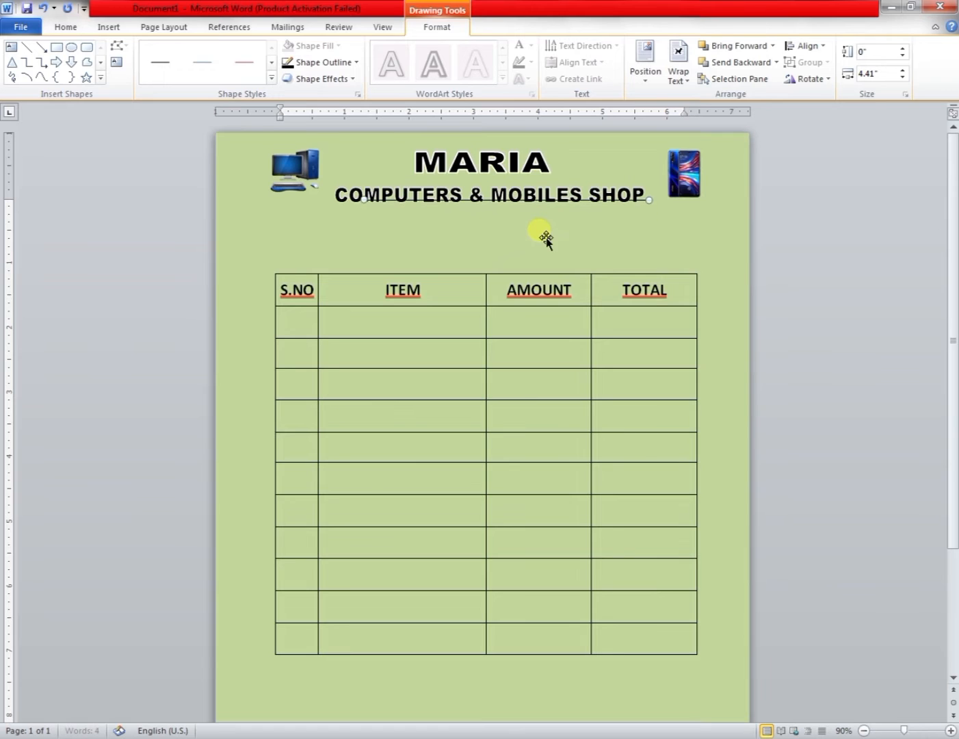
key("Up")
key("Up")
key("Up")
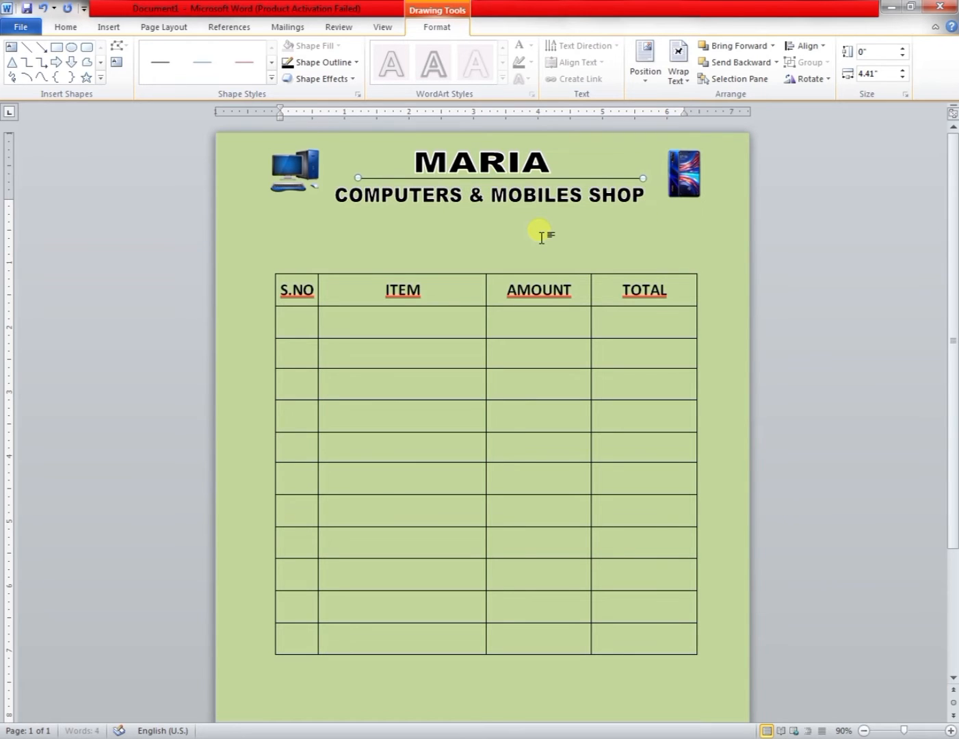
key("Down")
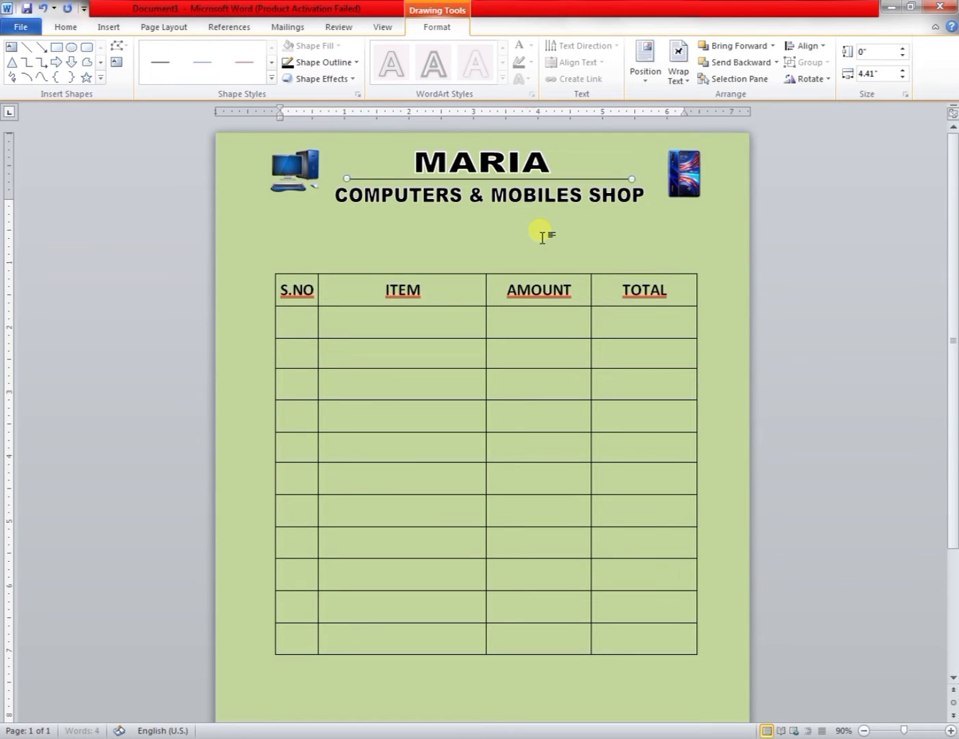
key("Down")
key("Down")
left_click(556, 243)
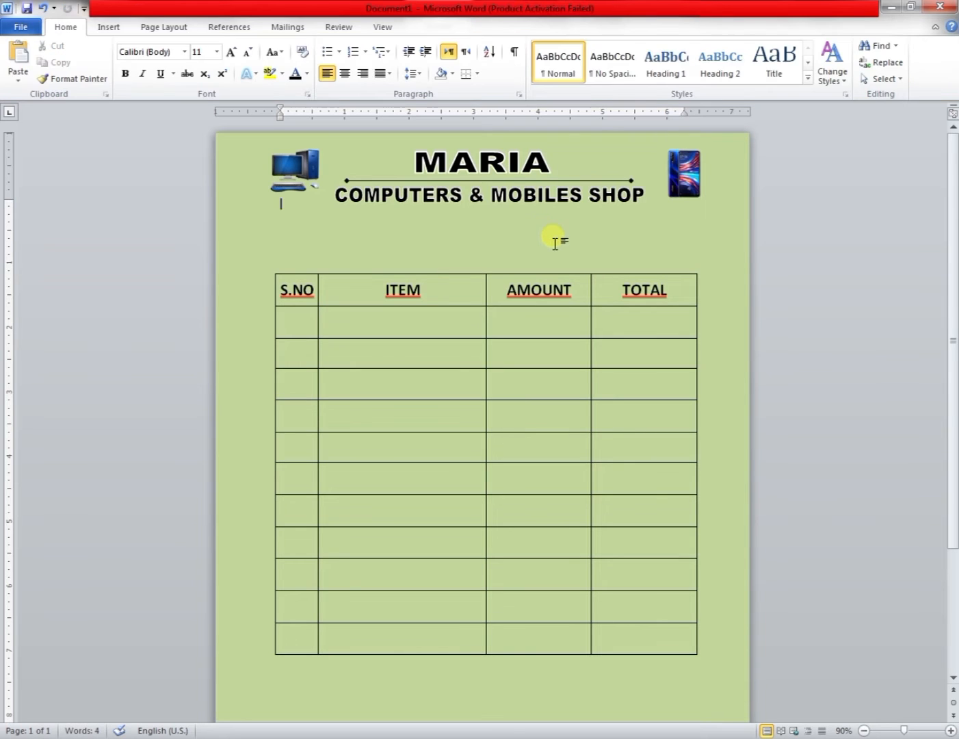
Add Shadow Style 1 drop shadow to the MARIA WordArt.
left_click(520, 174)
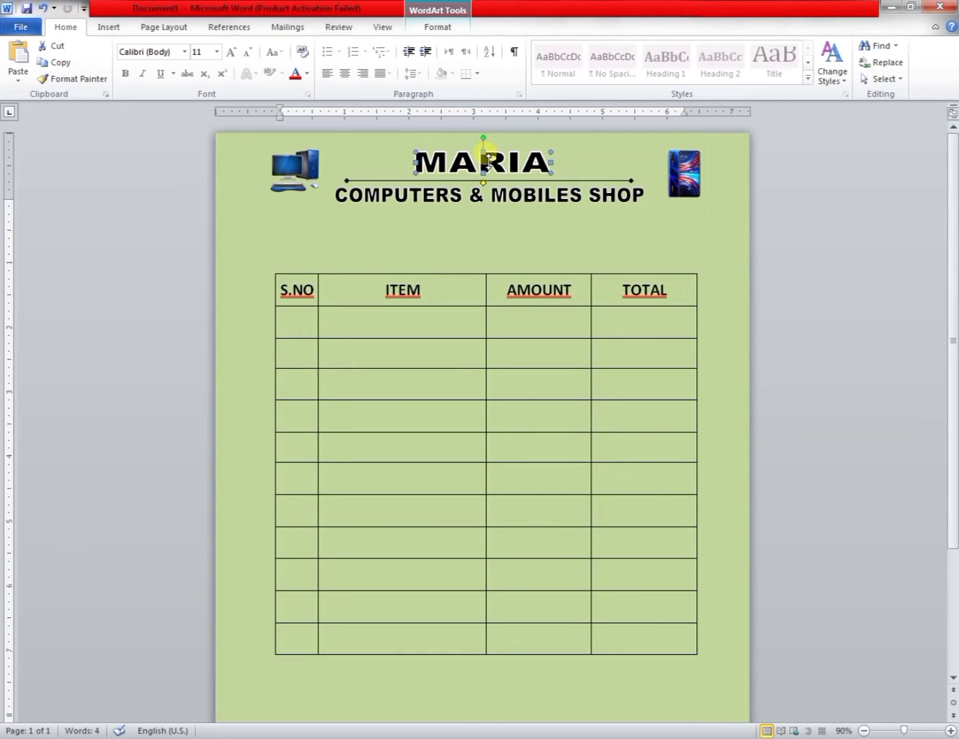
left_click(445, 29)
left_click(468, 83)
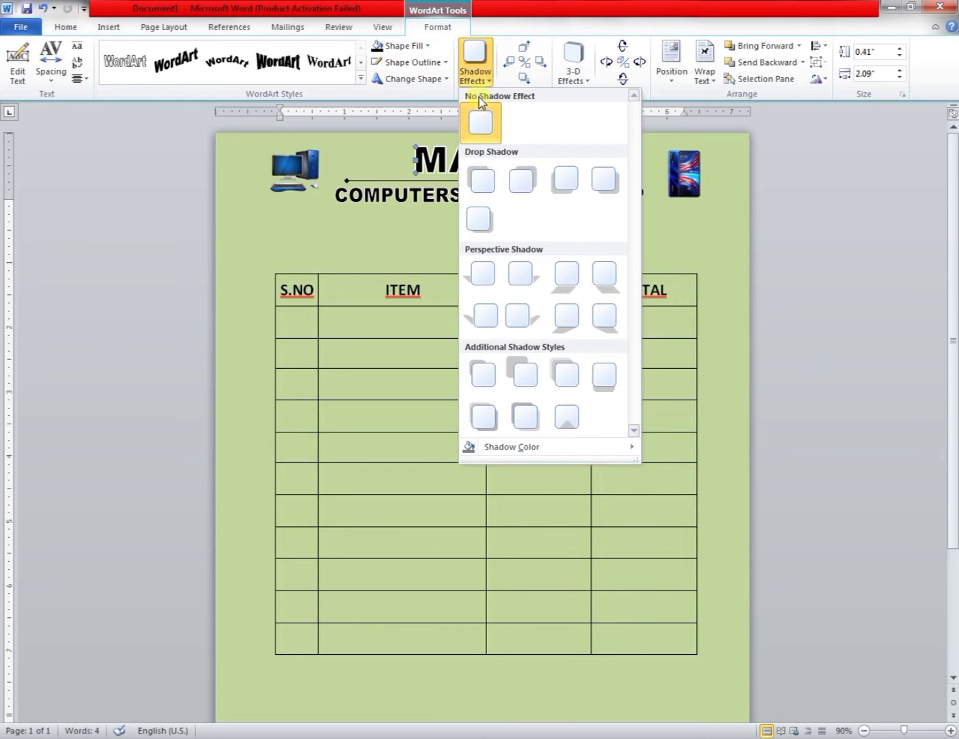
left_click(494, 184)
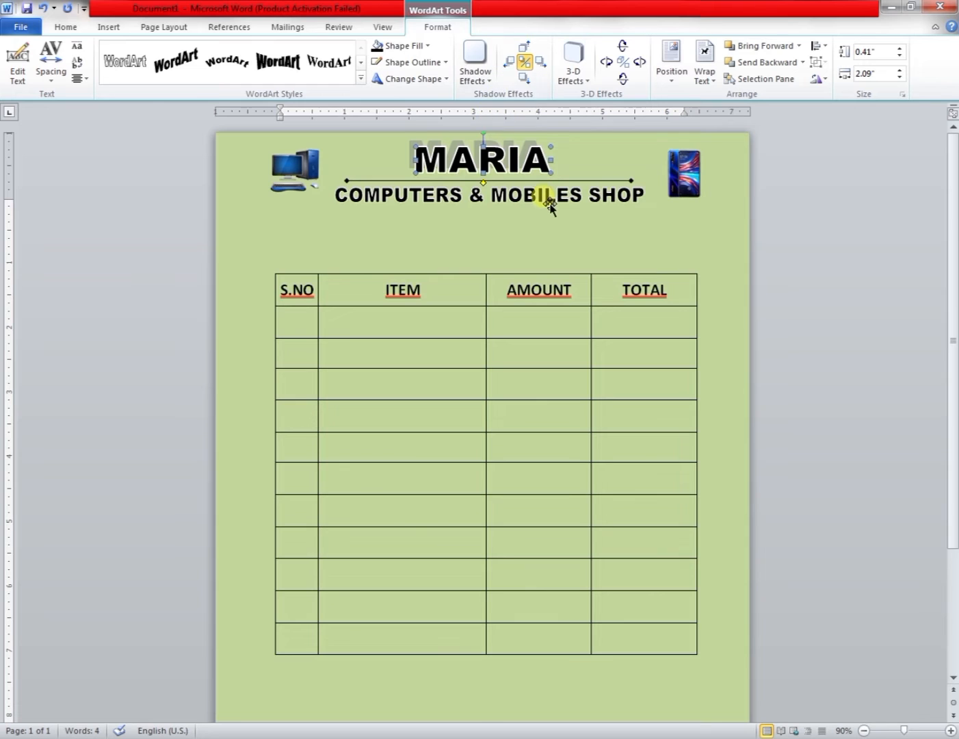
Add a drop shadow to the COMPUTERS & MOBILES SHOP WordArt.
left_click(550, 206)
left_click(483, 79)
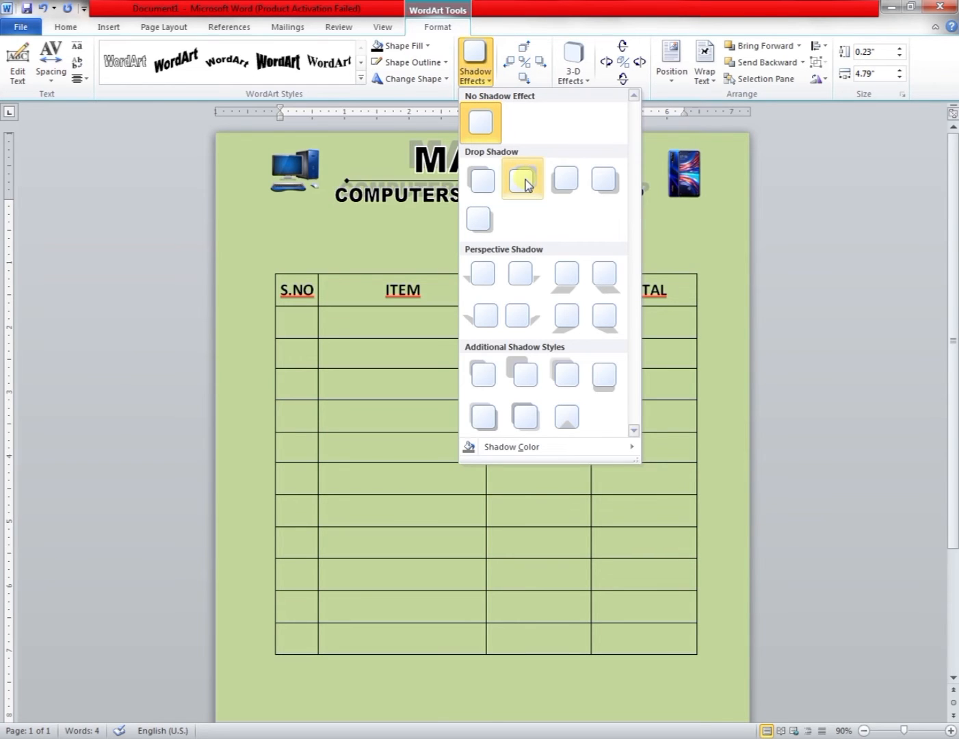
left_click(490, 181)
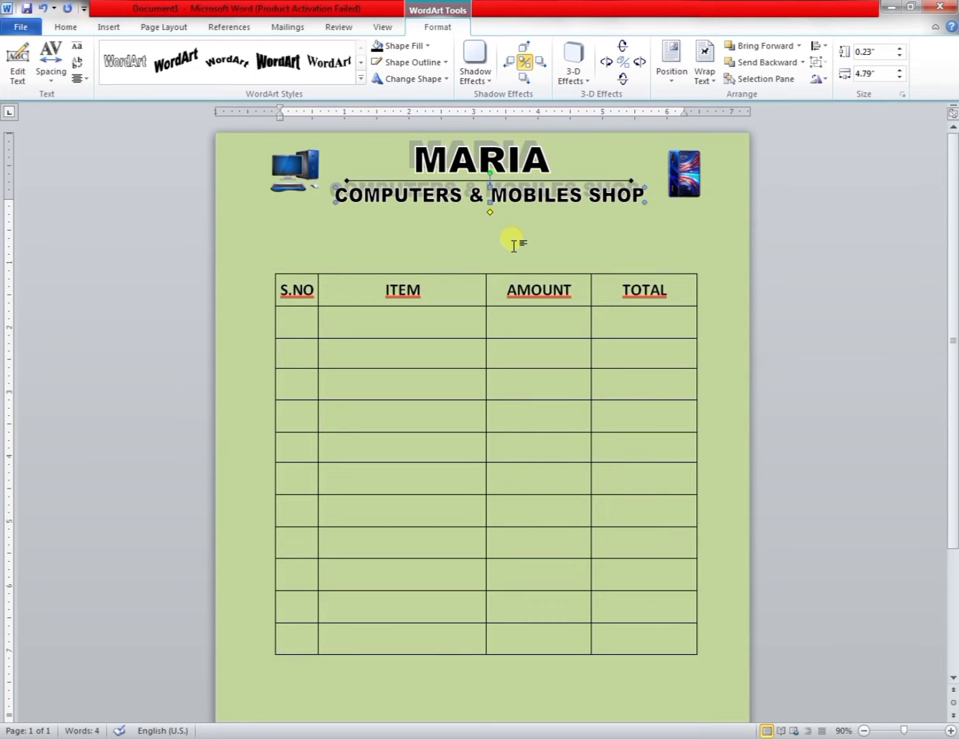
Apply a warp text shape to the MARIA WordArt.
left_click(446, 80)
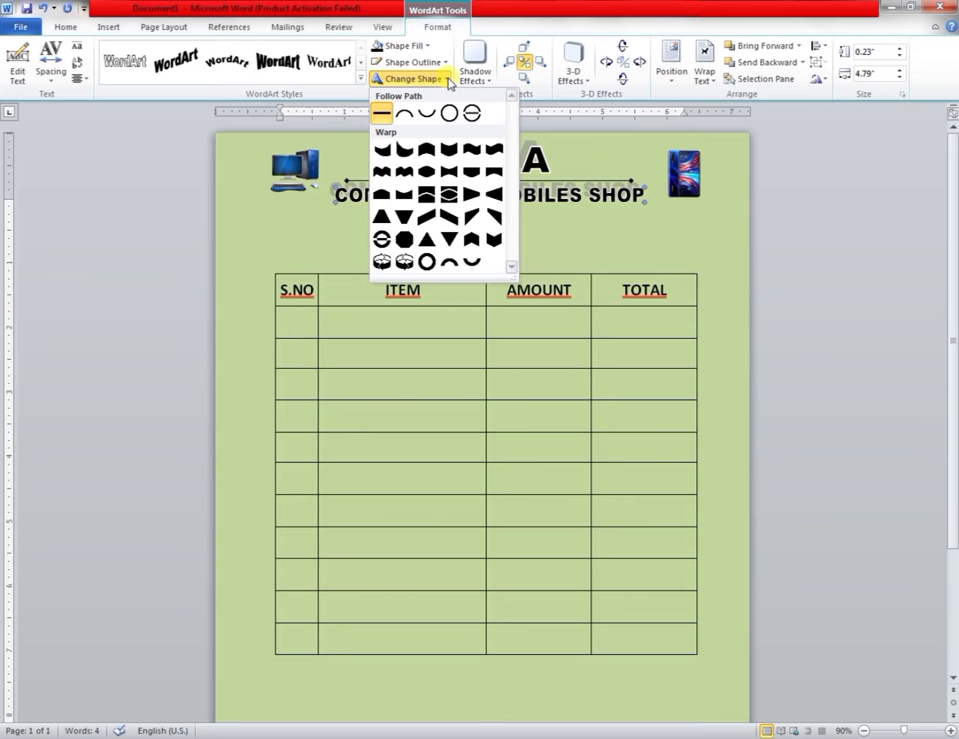
left_click(499, 15)
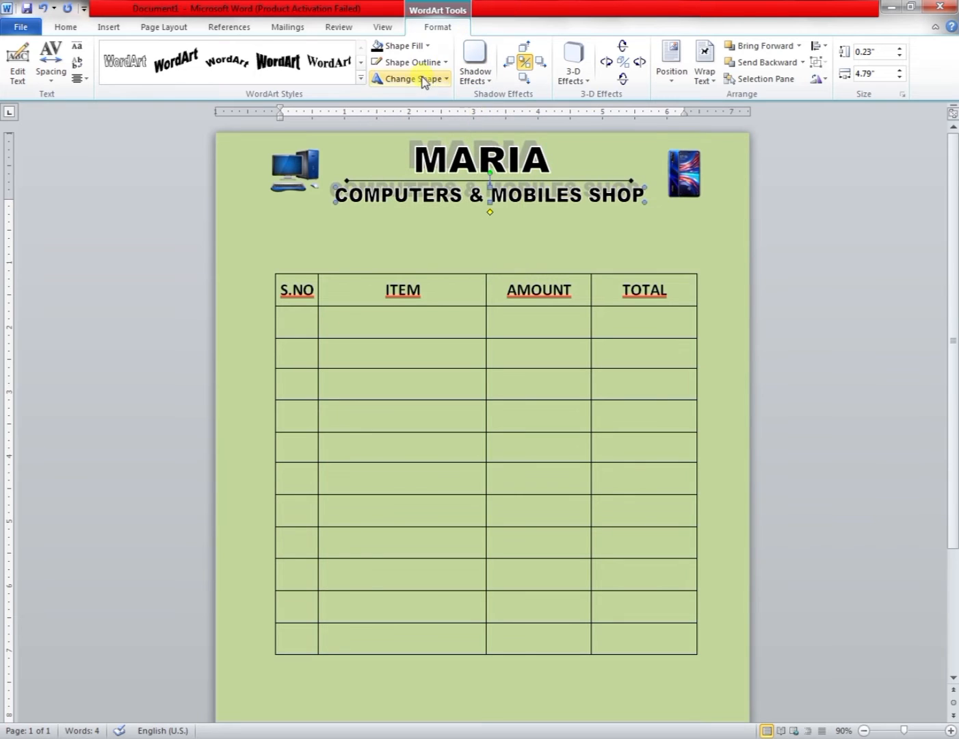
left_click(486, 159)
left_click(439, 79)
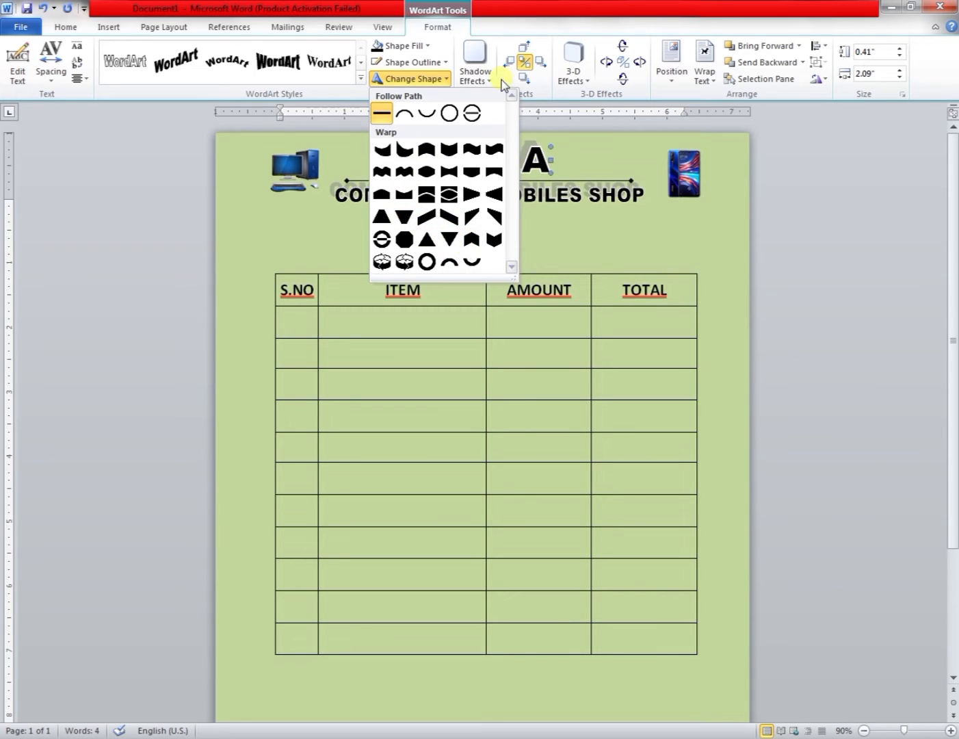
left_click(427, 149)
left_click(484, 229)
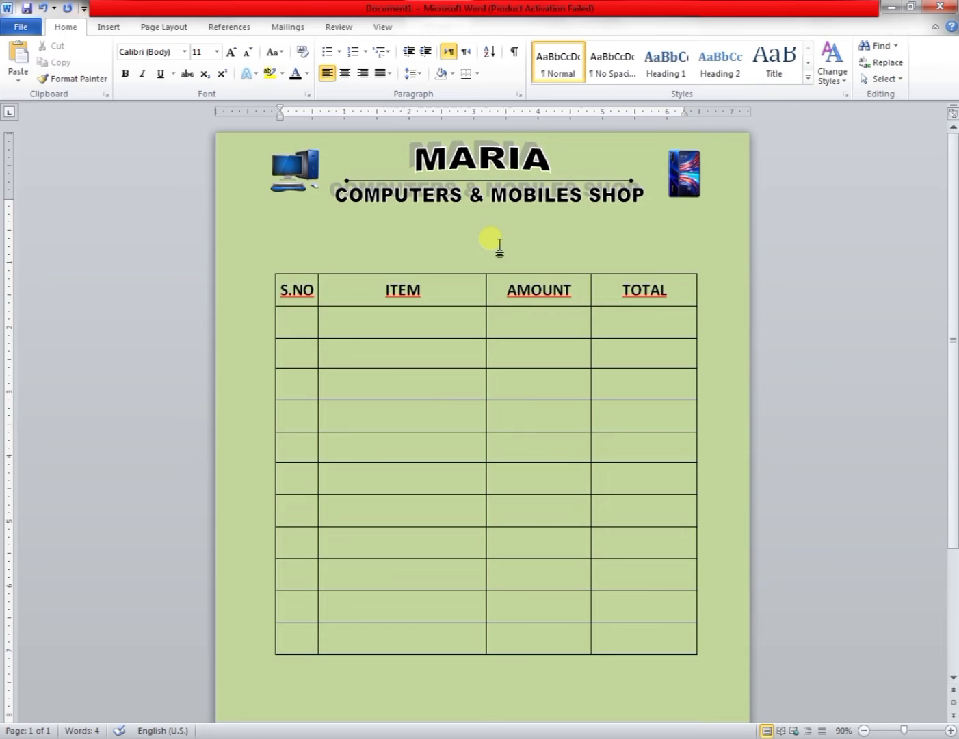
Shade the table's header row light grey.
left_click(106, 28)
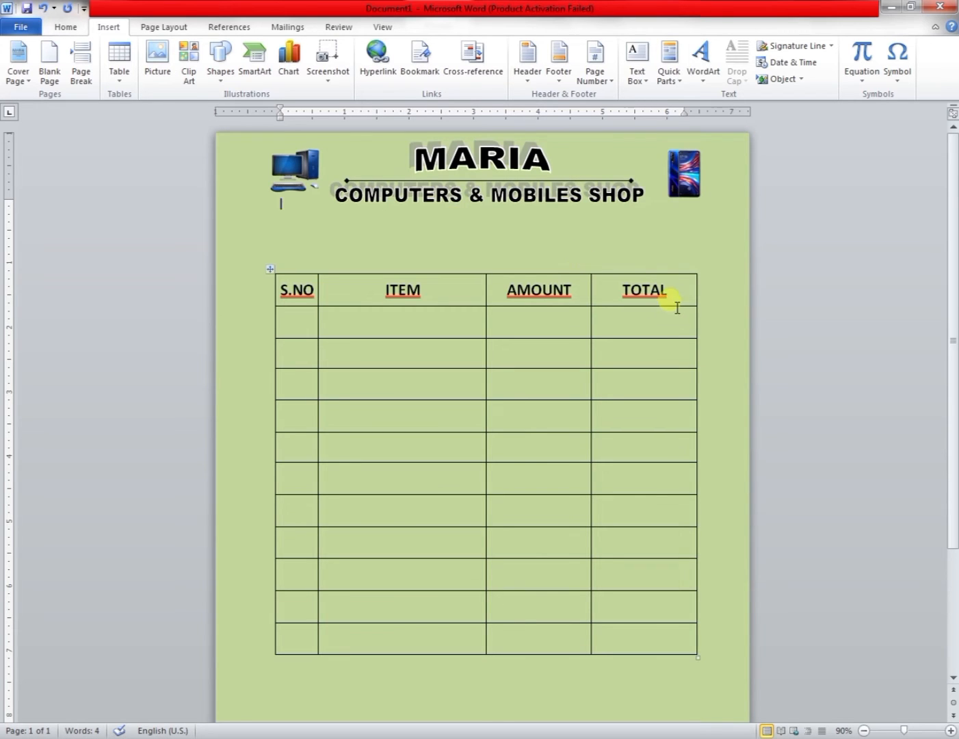
left_click_drag(674, 302, 284, 301)
left_click(479, 27)
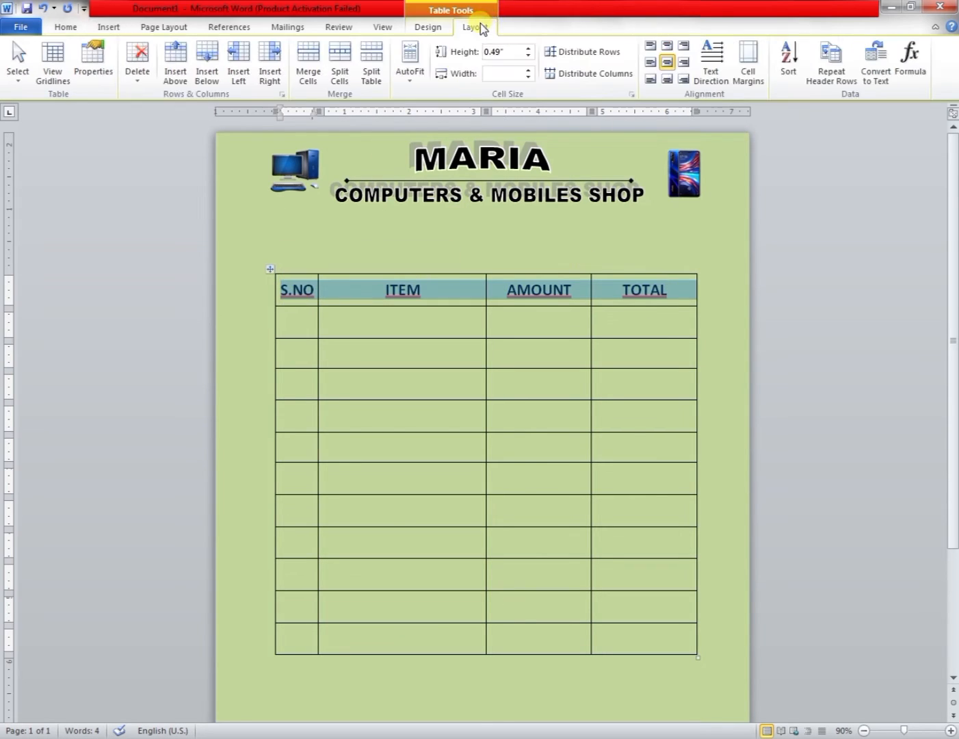
left_click(443, 28)
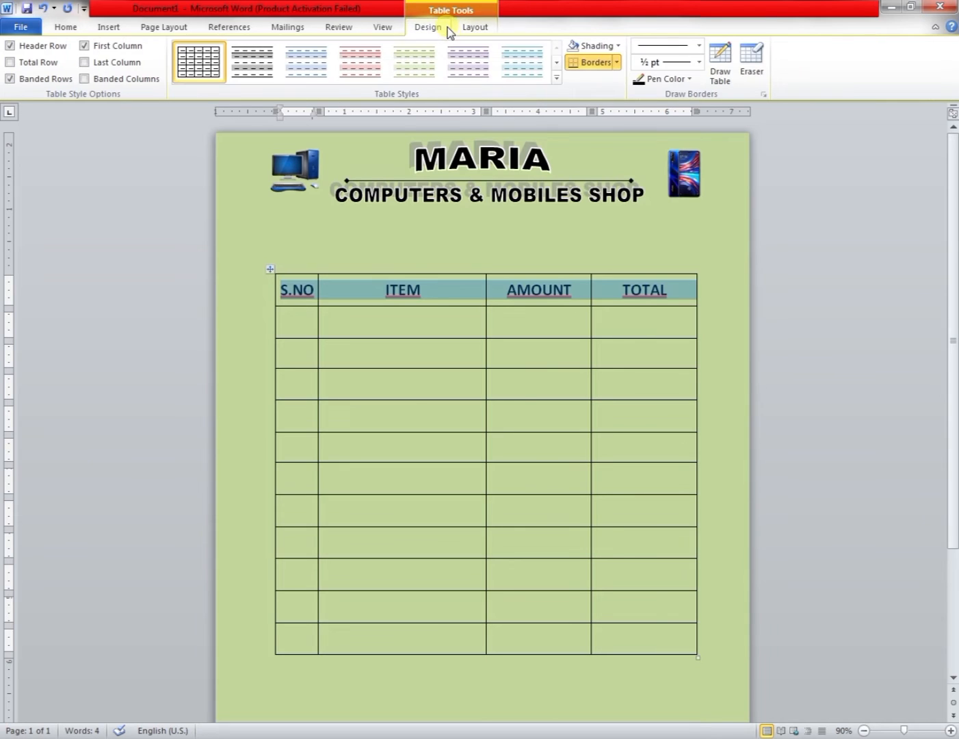
left_click(618, 45)
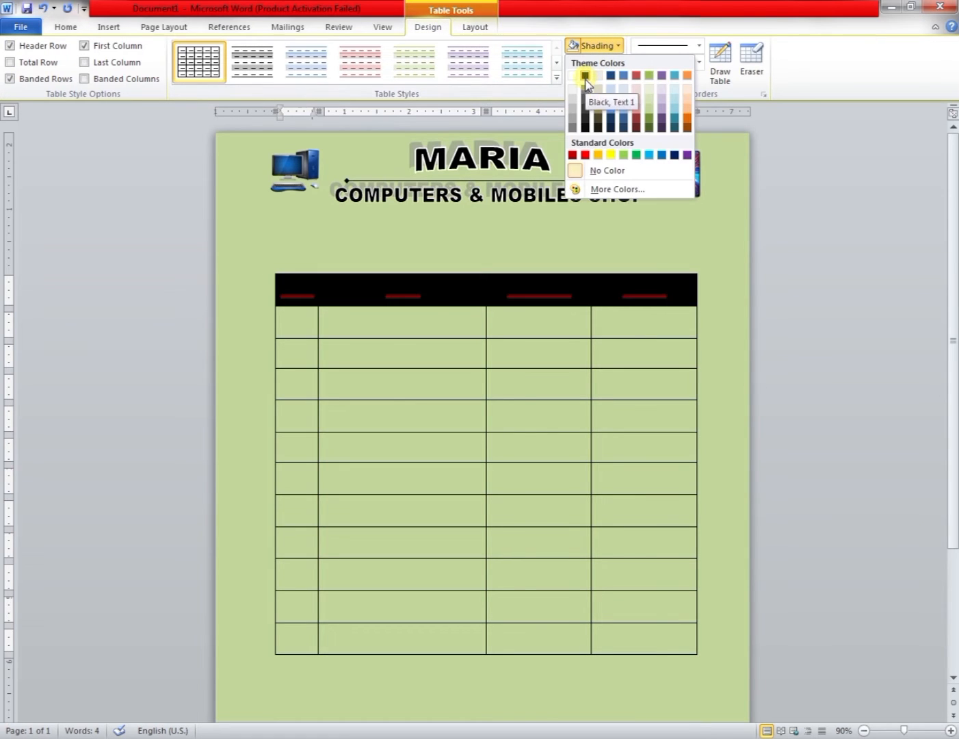
left_click(574, 117)
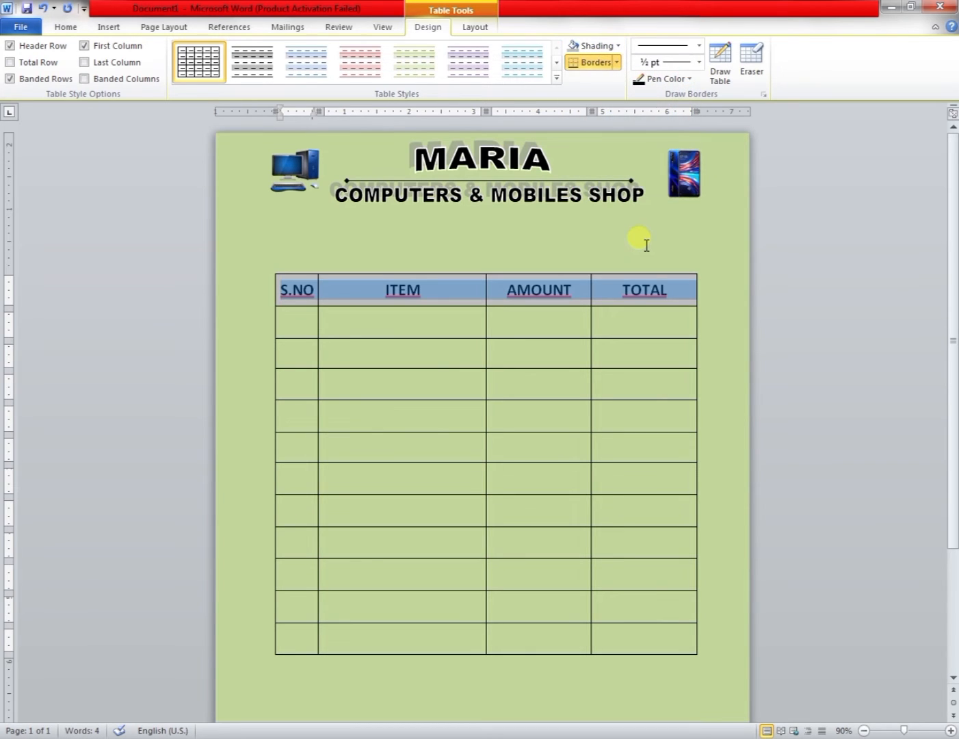
Make the first letter S of the S.NO heading white.
left_click(531, 291)
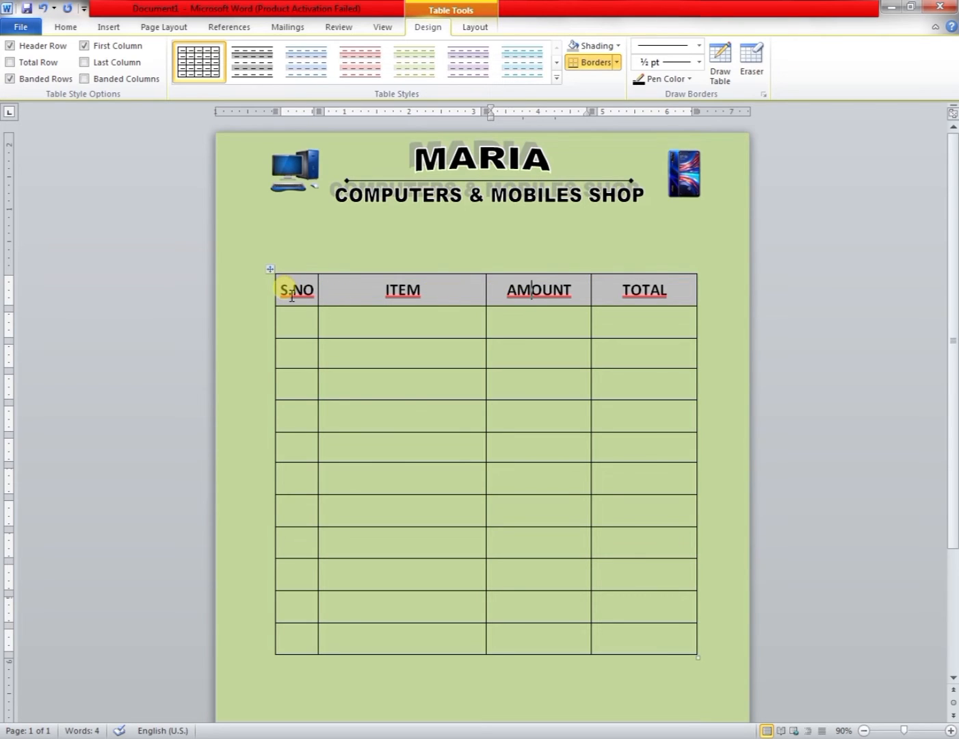
left_click_drag(289, 288, 279, 289)
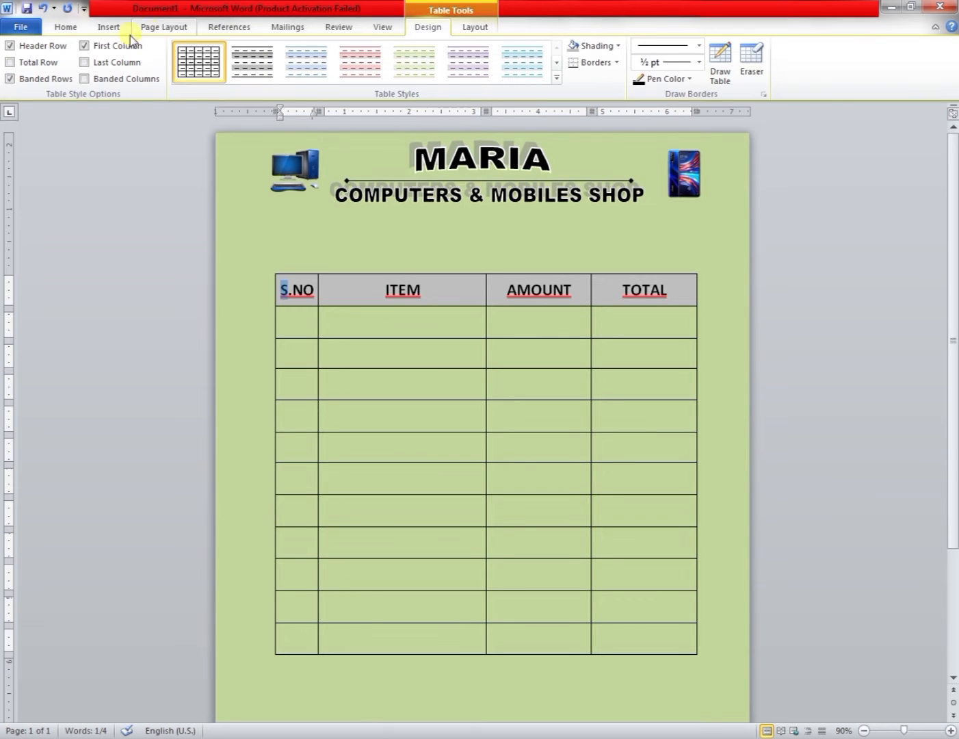
left_click(66, 27)
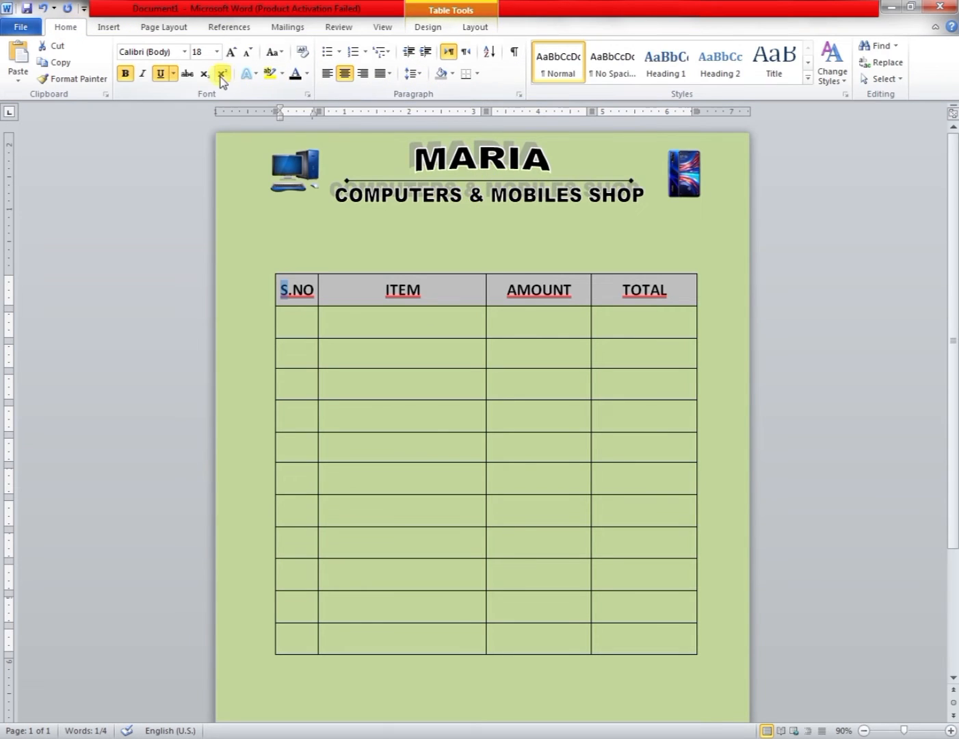
left_click(306, 73)
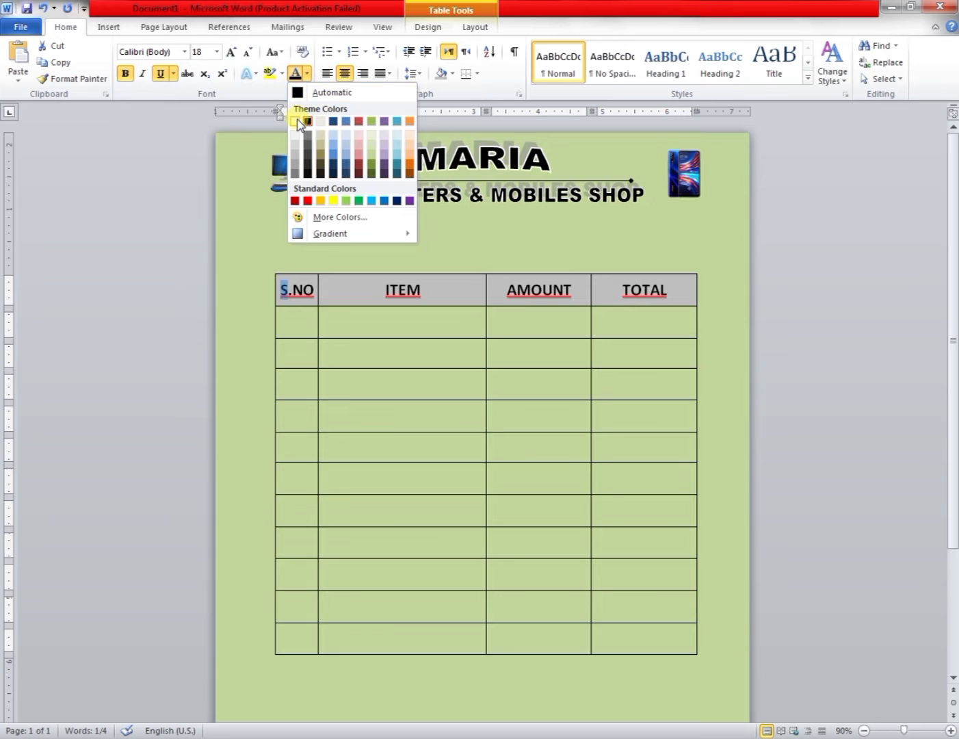
left_click(295, 122)
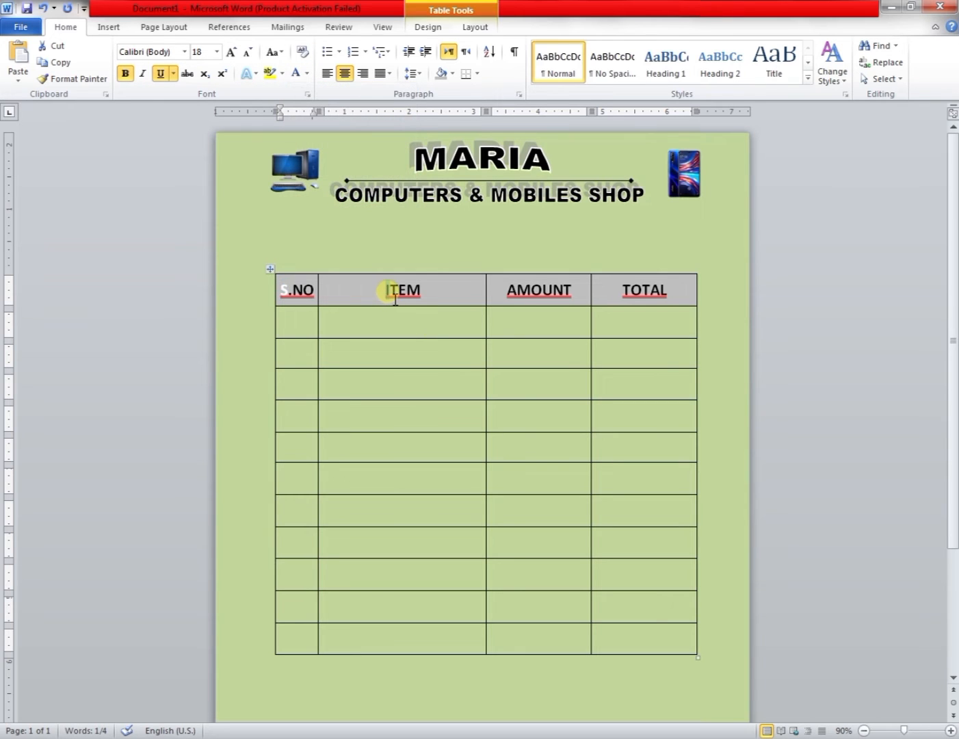
Make the first letter I of the ITEM heading white.
left_click_drag(388, 291, 392, 293)
left_click(307, 73)
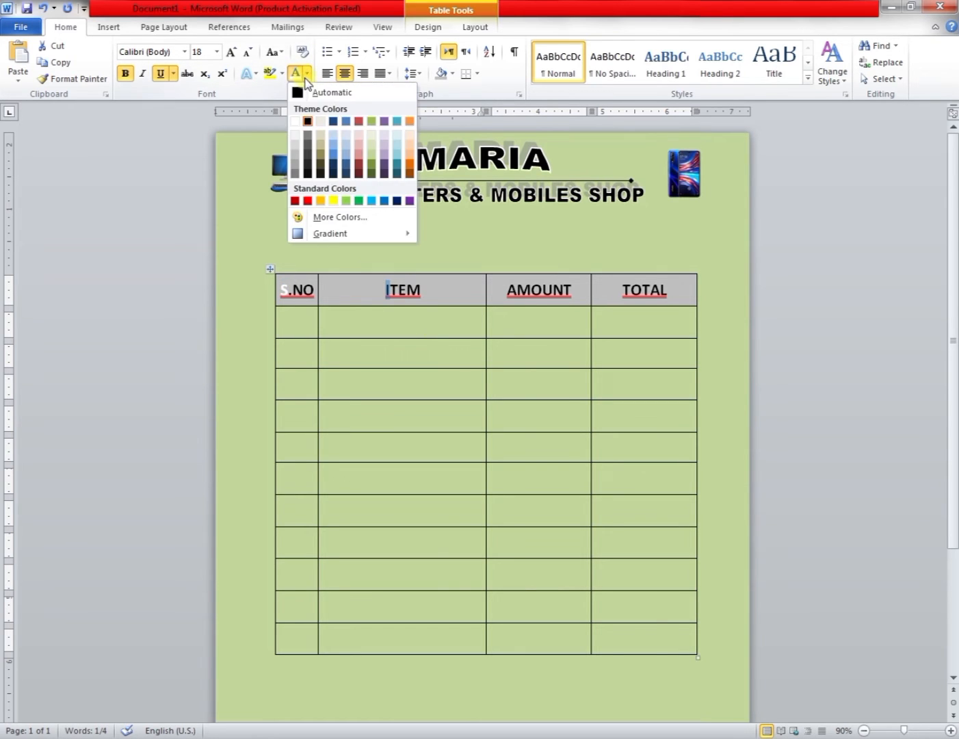
left_click(296, 122)
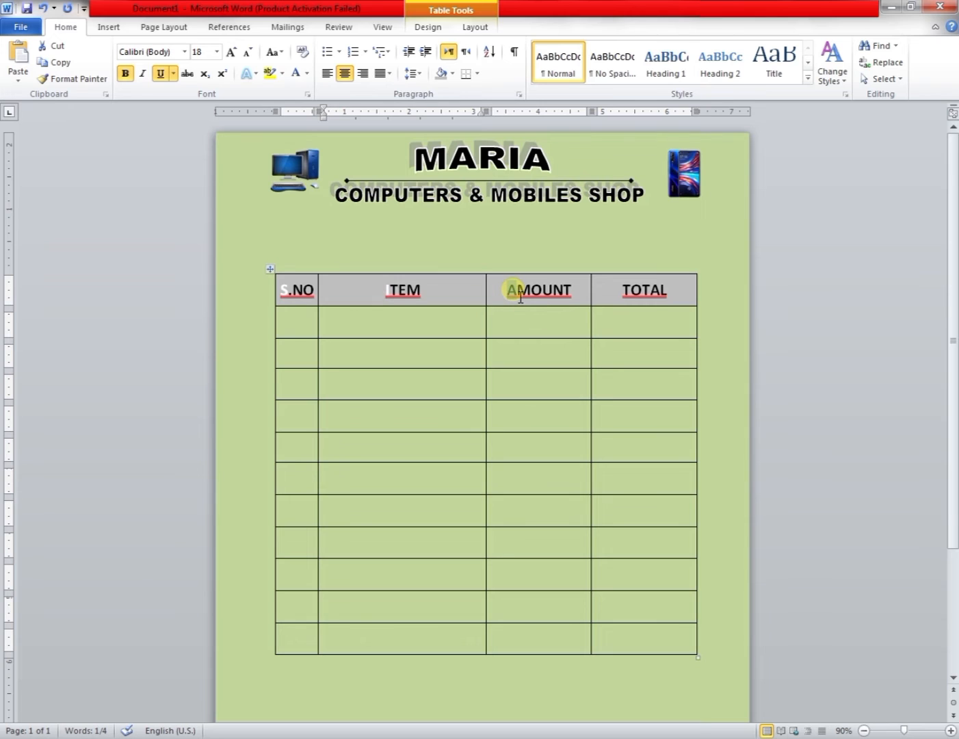
Make the first letter A of the AMOUNT heading light blue.
left_click_drag(510, 290, 521, 295)
left_click(307, 74)
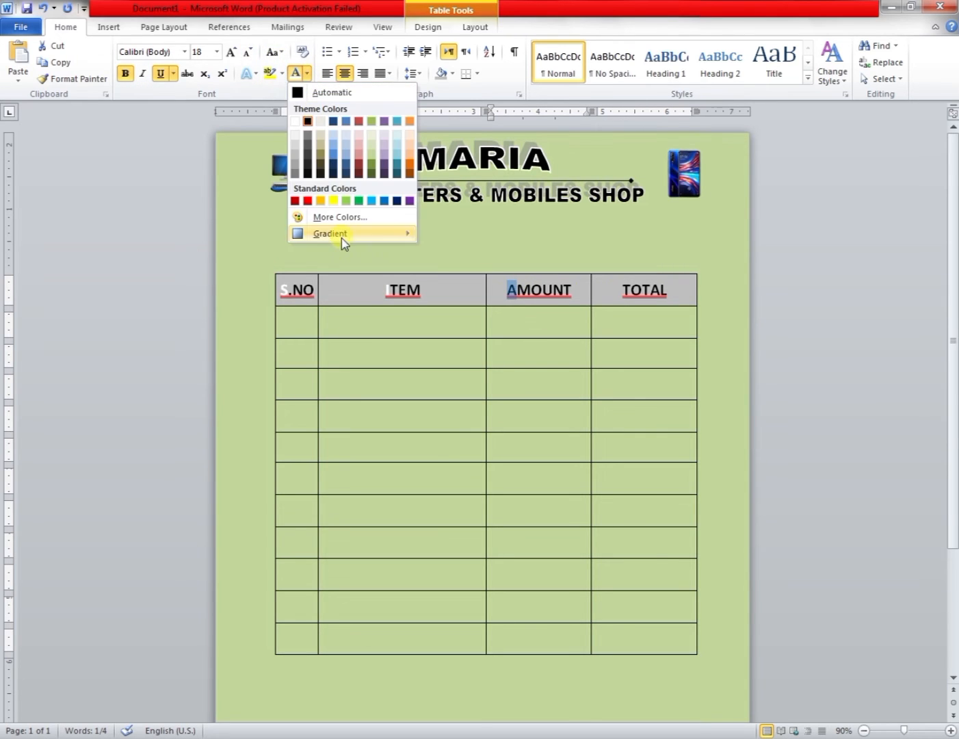
left_click(372, 201)
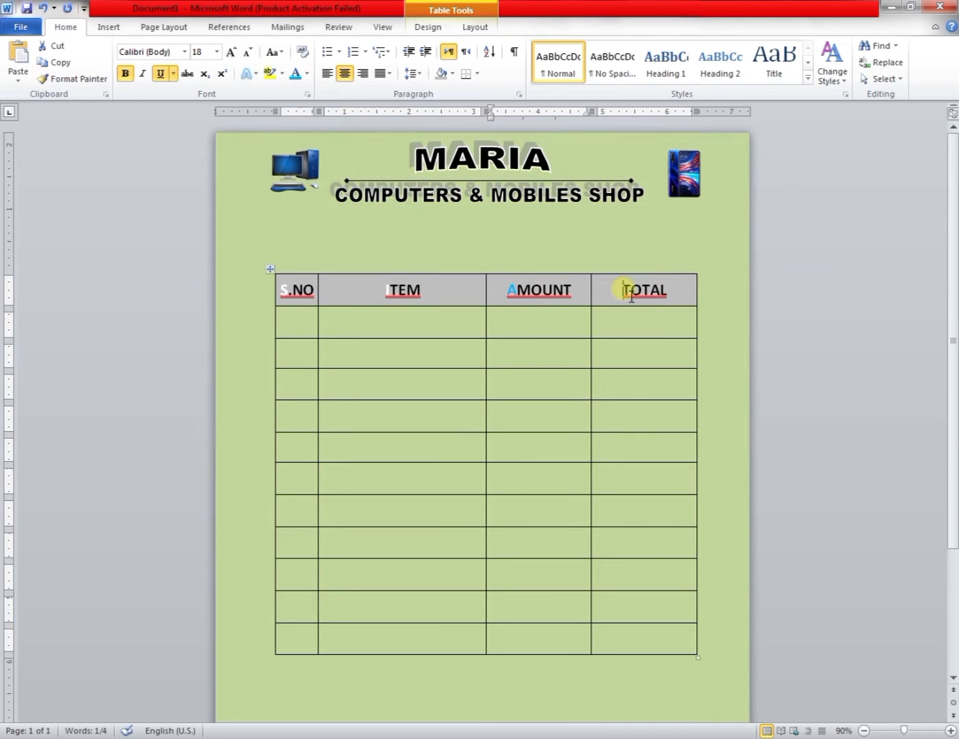
Make the first letter T of the TOTAL heading red.
left_click_drag(623, 291, 635, 296)
left_click(307, 73)
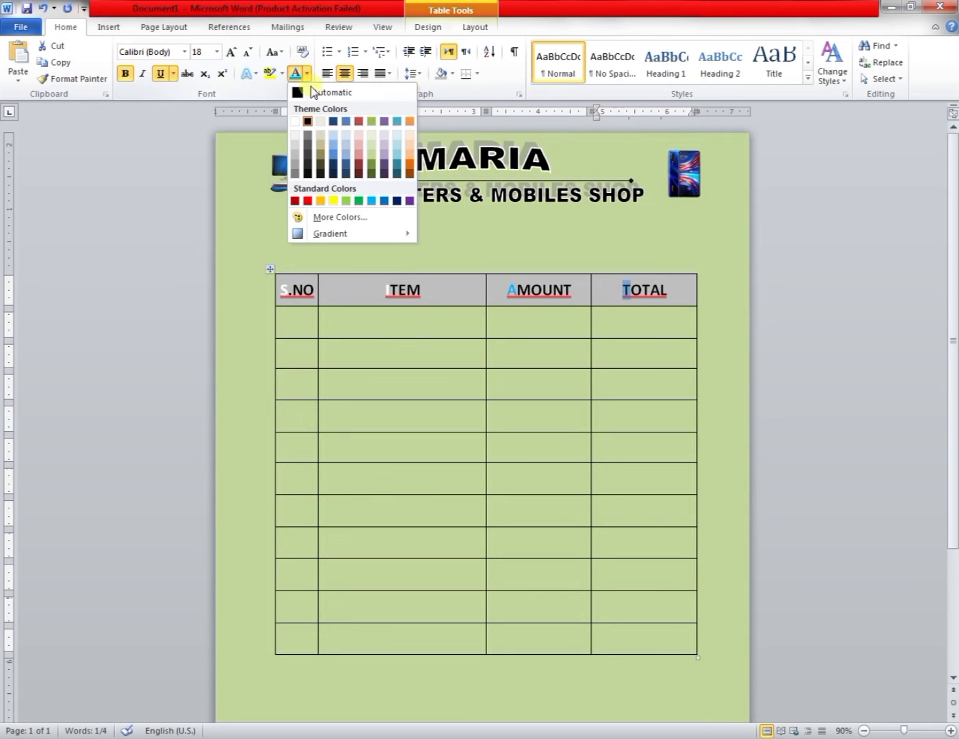
left_click(308, 200)
left_click(560, 319)
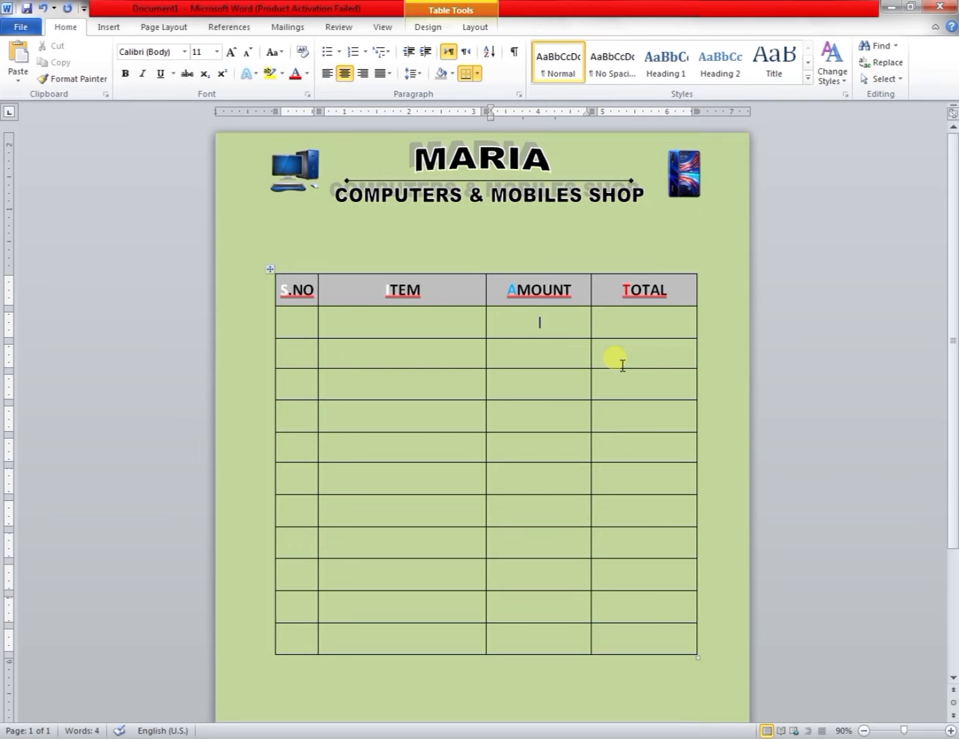
Draw red double-line borders around each cell of the table's header row.
left_click(490, 31)
left_click(438, 31)
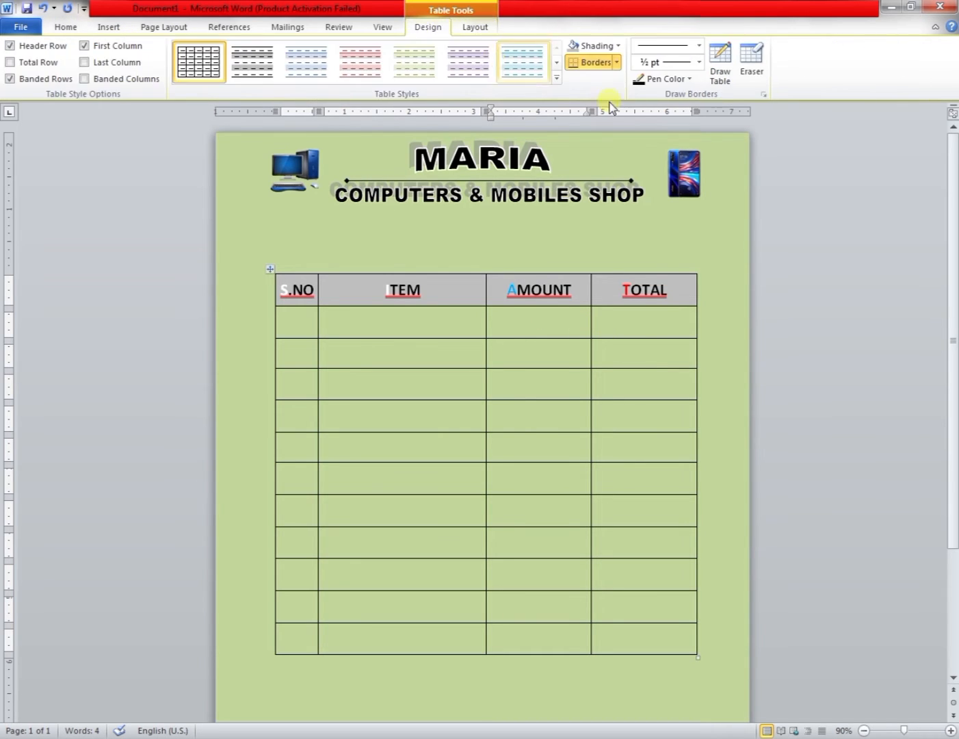
left_click(698, 45)
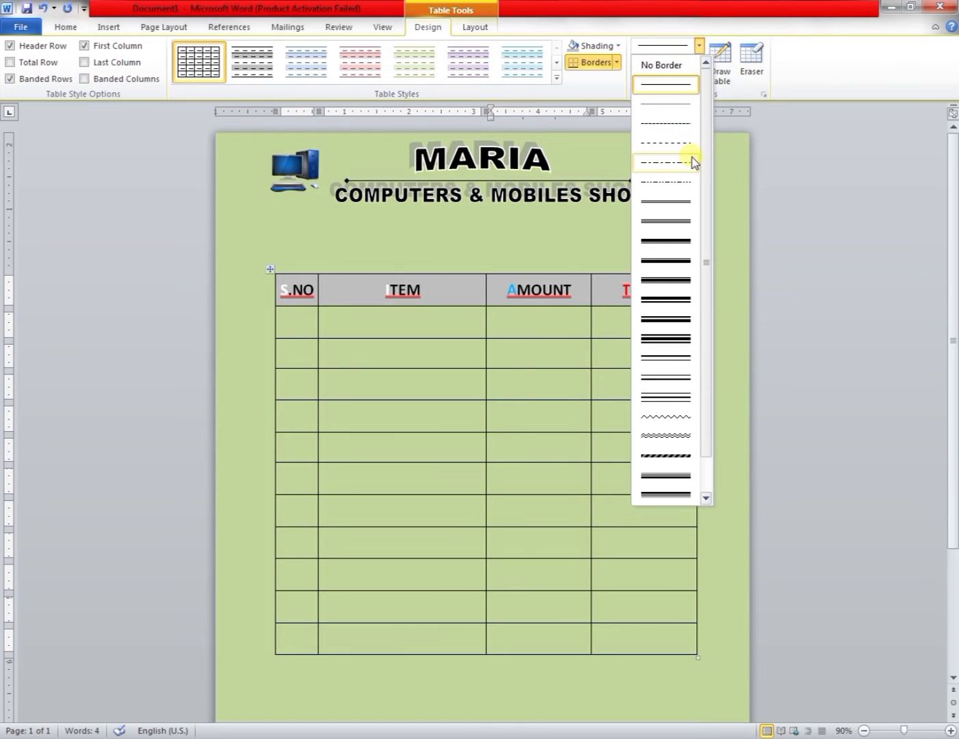
left_click(689, 198)
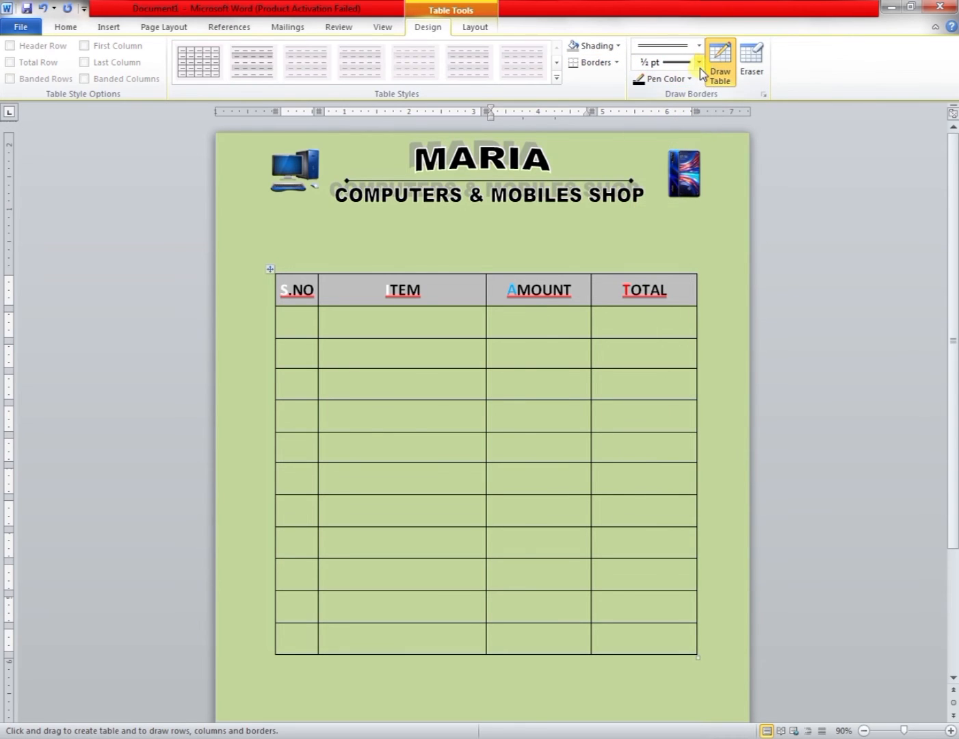
left_click(688, 80)
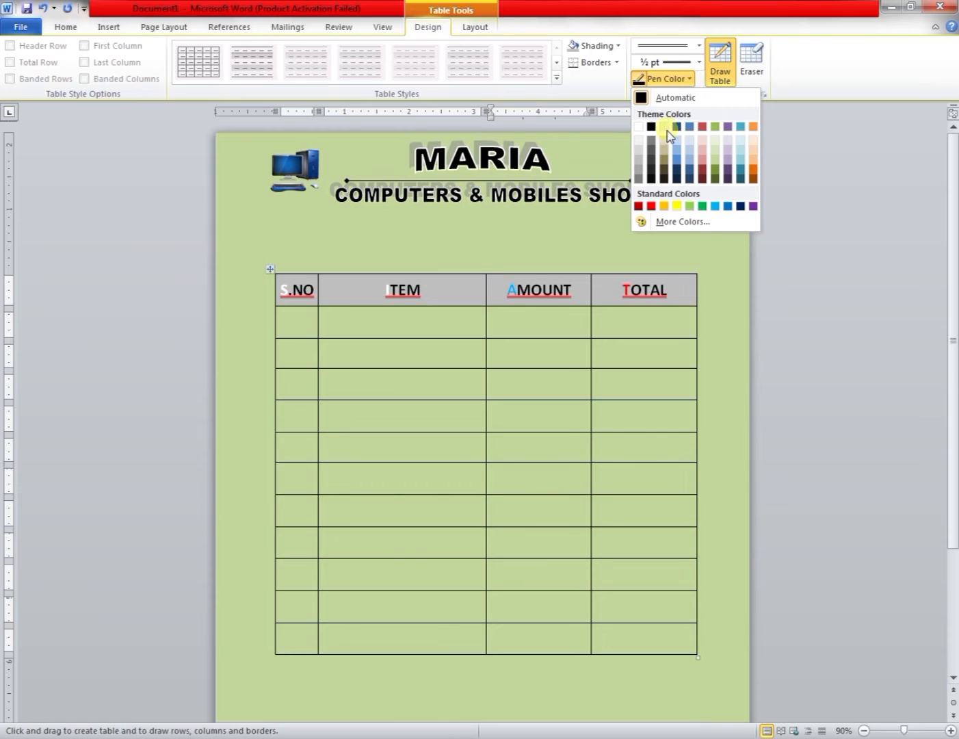
left_click(651, 206)
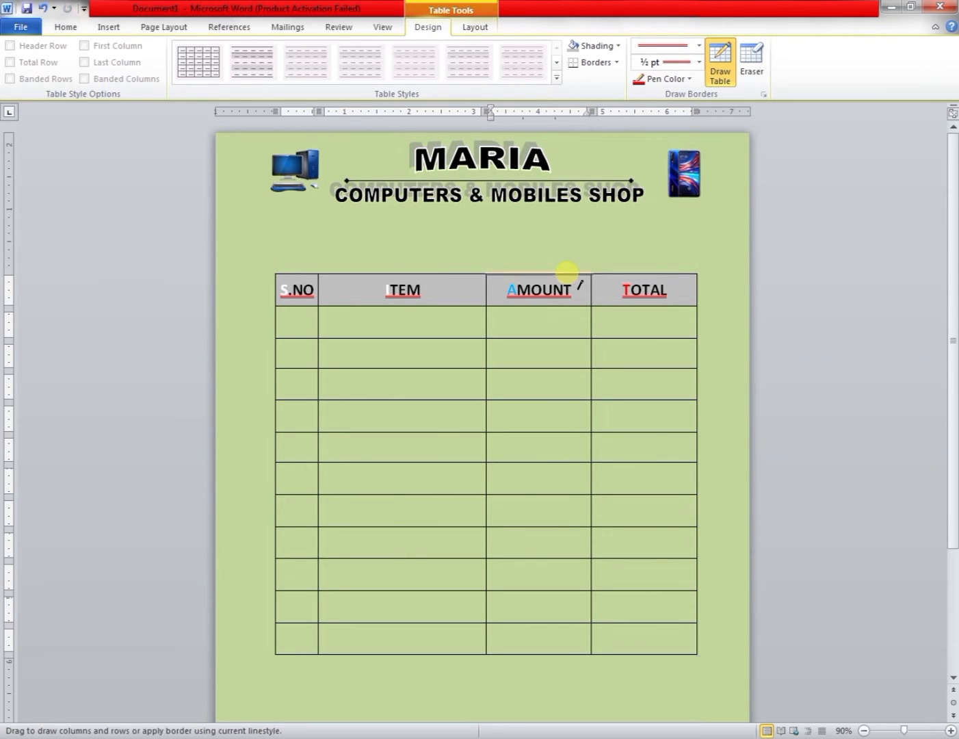
left_click(578, 274)
left_click(592, 291)
left_click(614, 274)
left_click(619, 305)
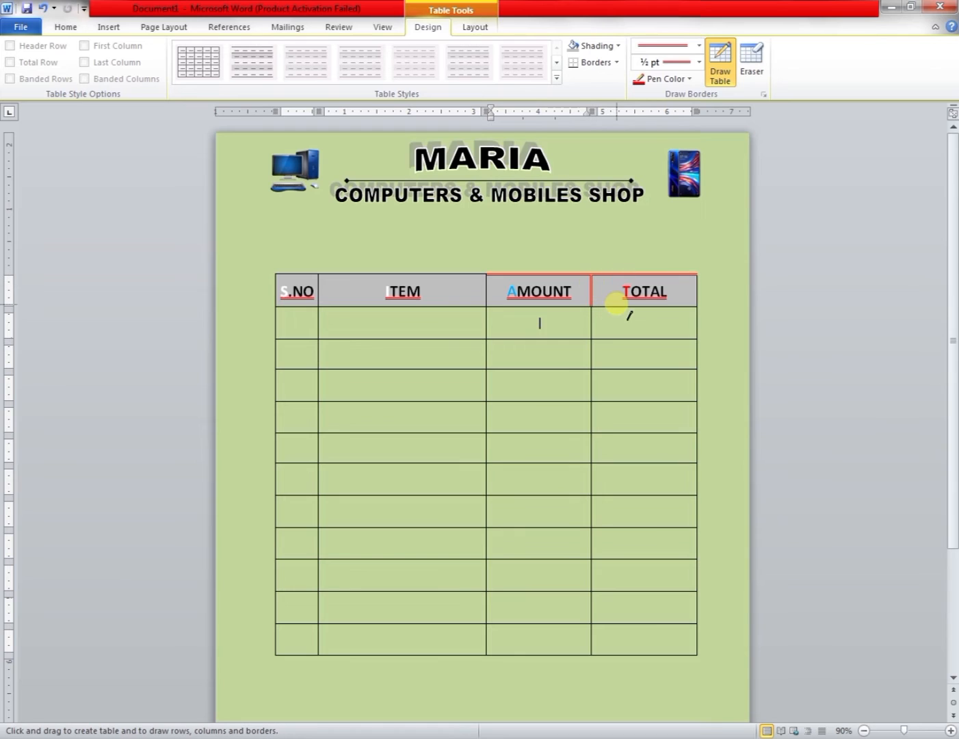
left_click(696, 293)
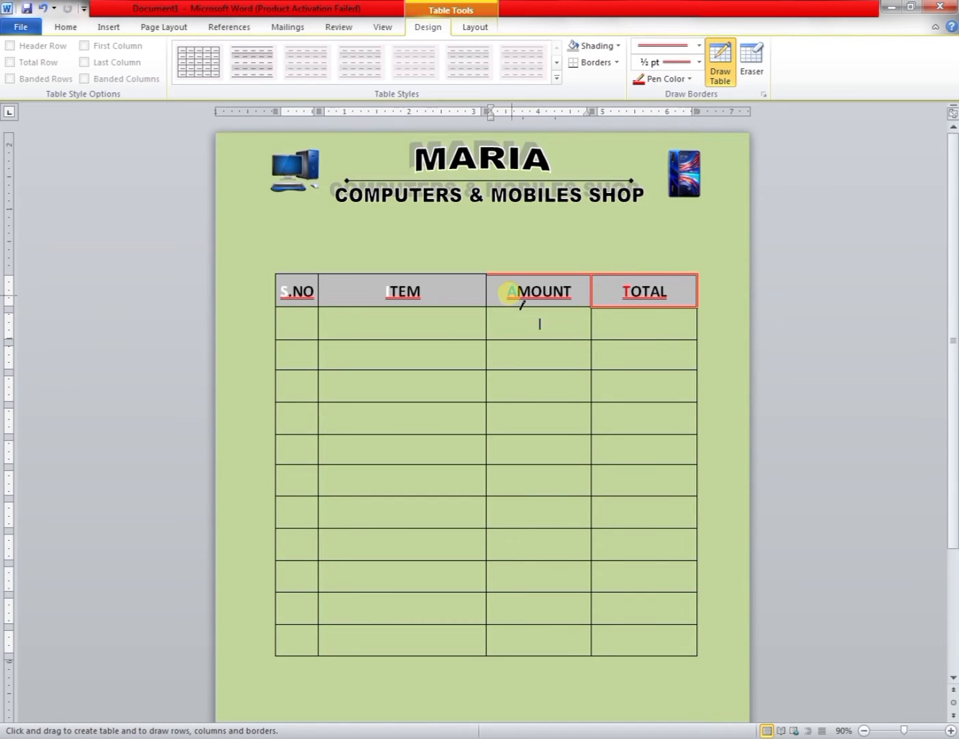
left_click(485, 293)
left_click(456, 274)
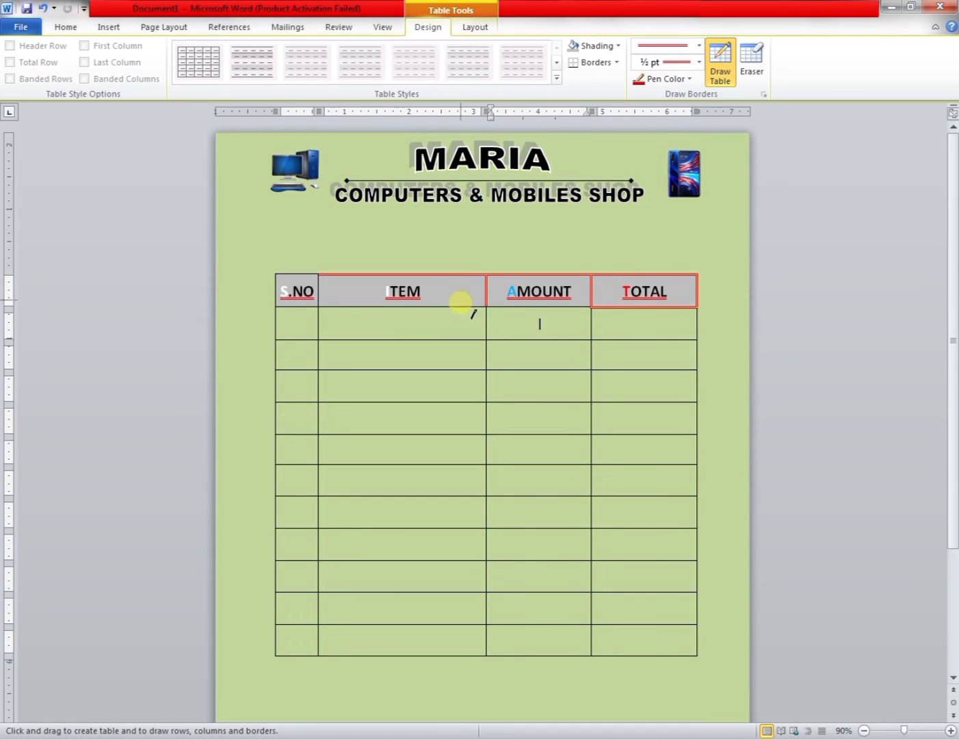
left_click(457, 308)
left_click_drag(507, 308, 545, 305)
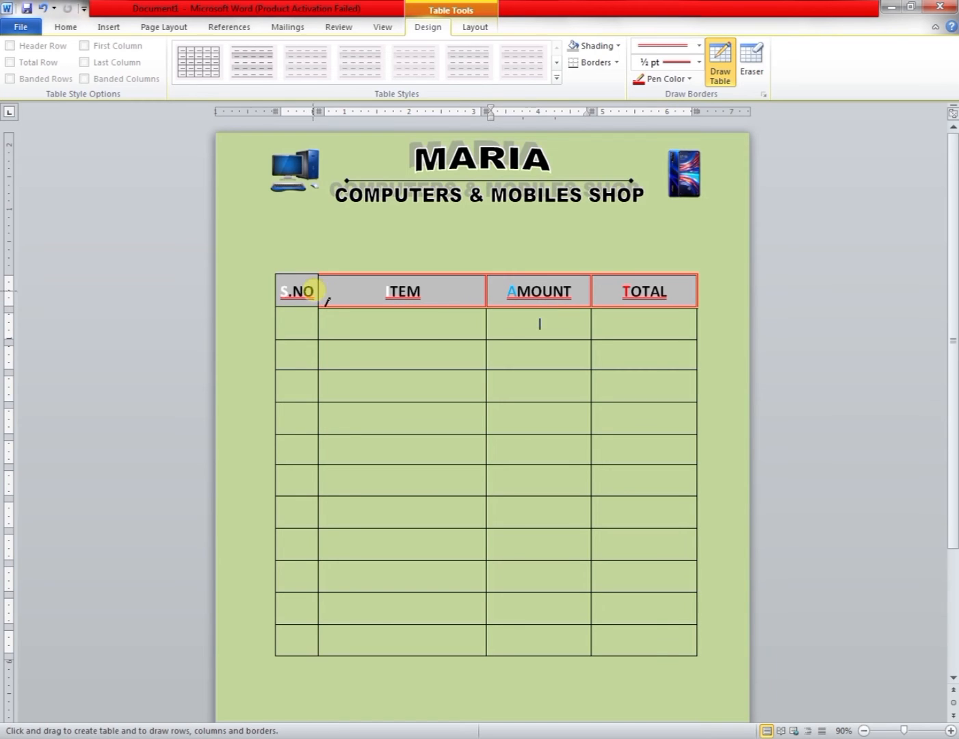
mouse_move(311, 276)
left_mouse_down()
mouse_move(279, 283)
mouse_move(549, 306)
left_mouse_up()
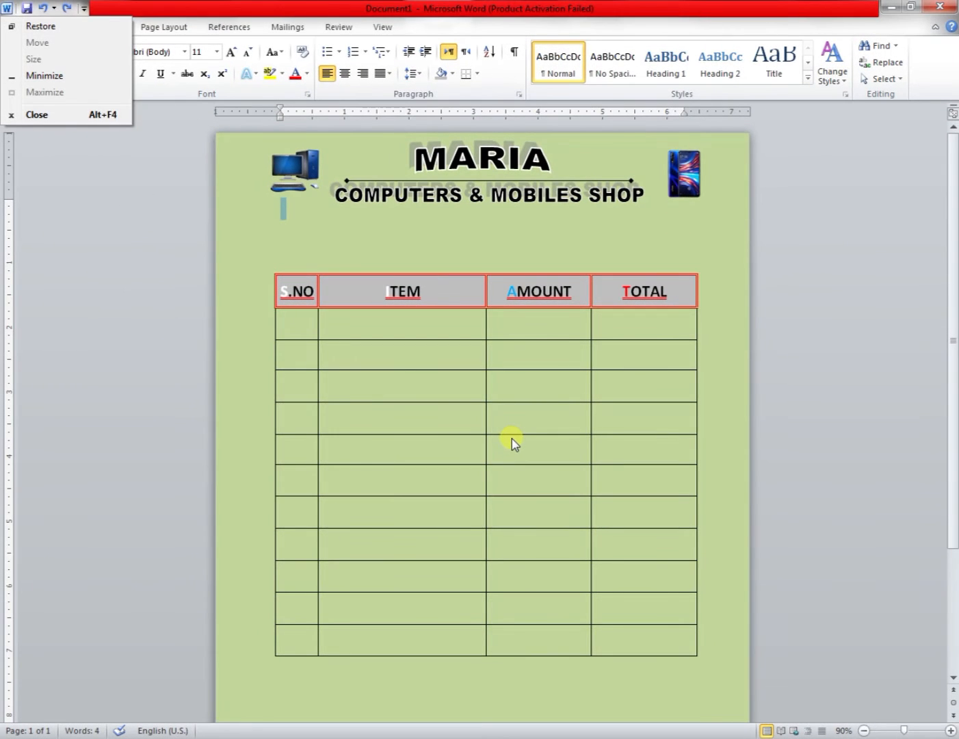
key("Escape")
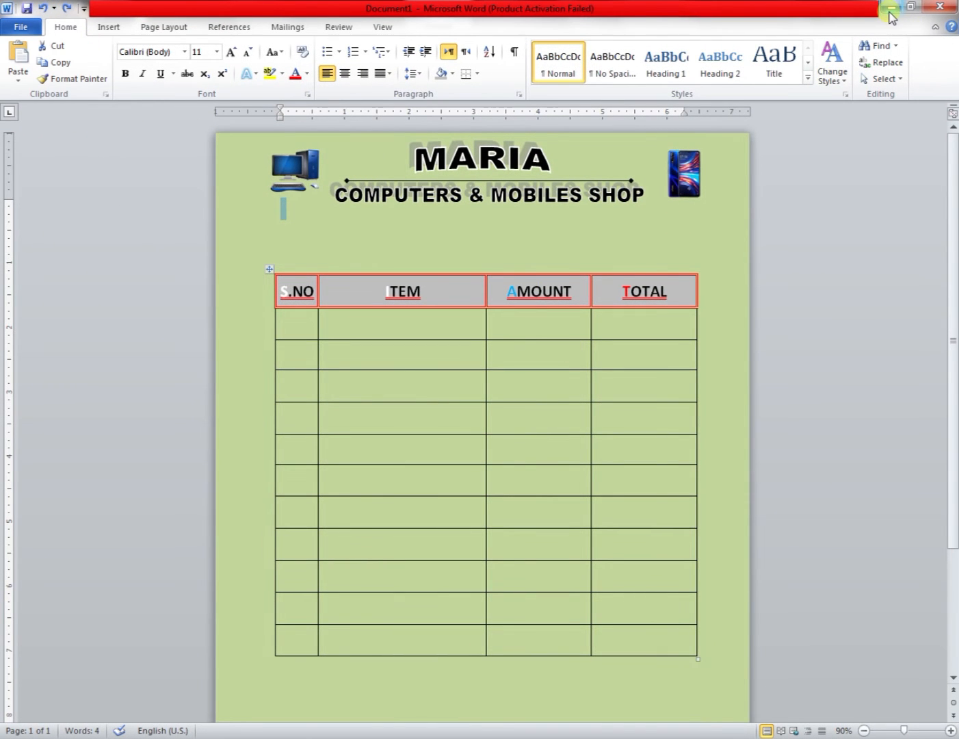
Insert a text box between the shop heading and the table, spanning nearly the table's width.
left_click(426, 330)
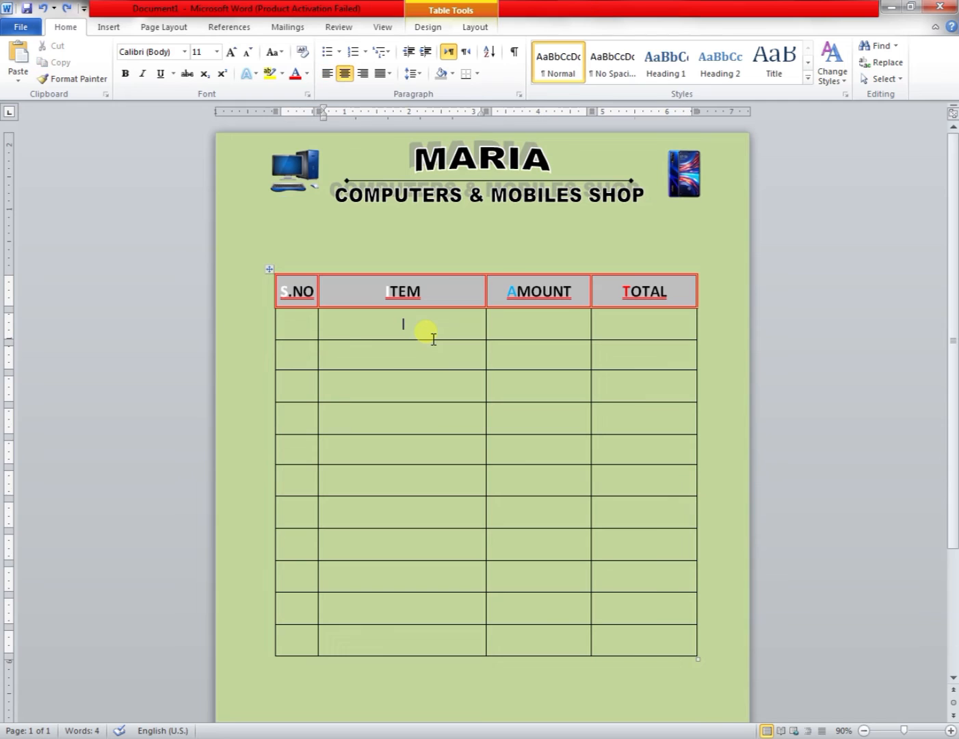
left_click(109, 27)
left_click(223, 74)
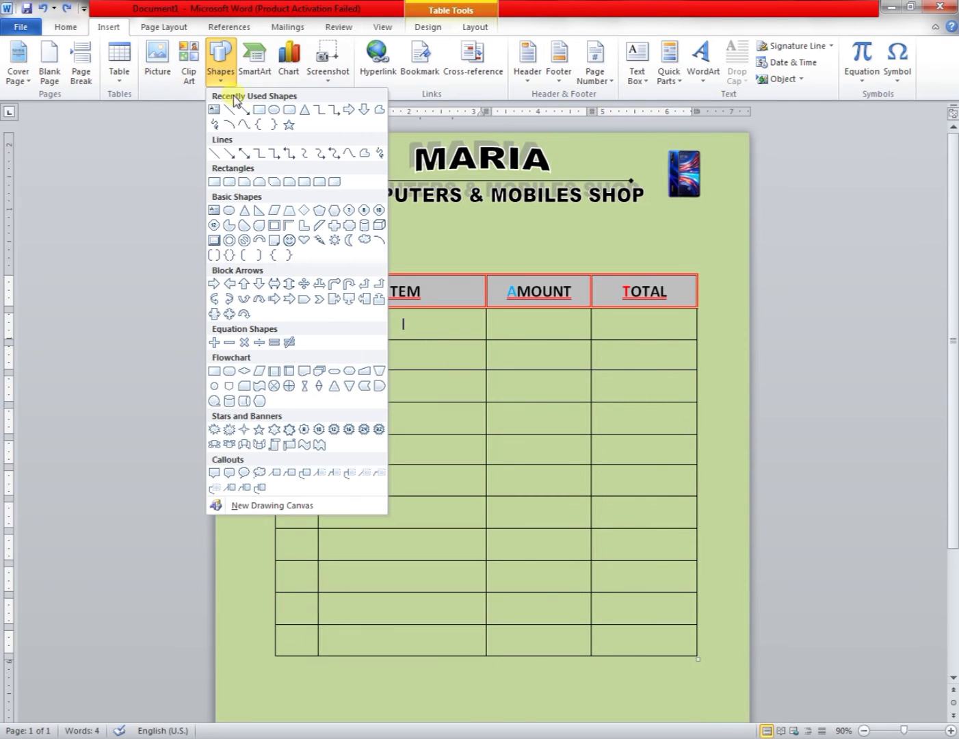
left_click(215, 110)
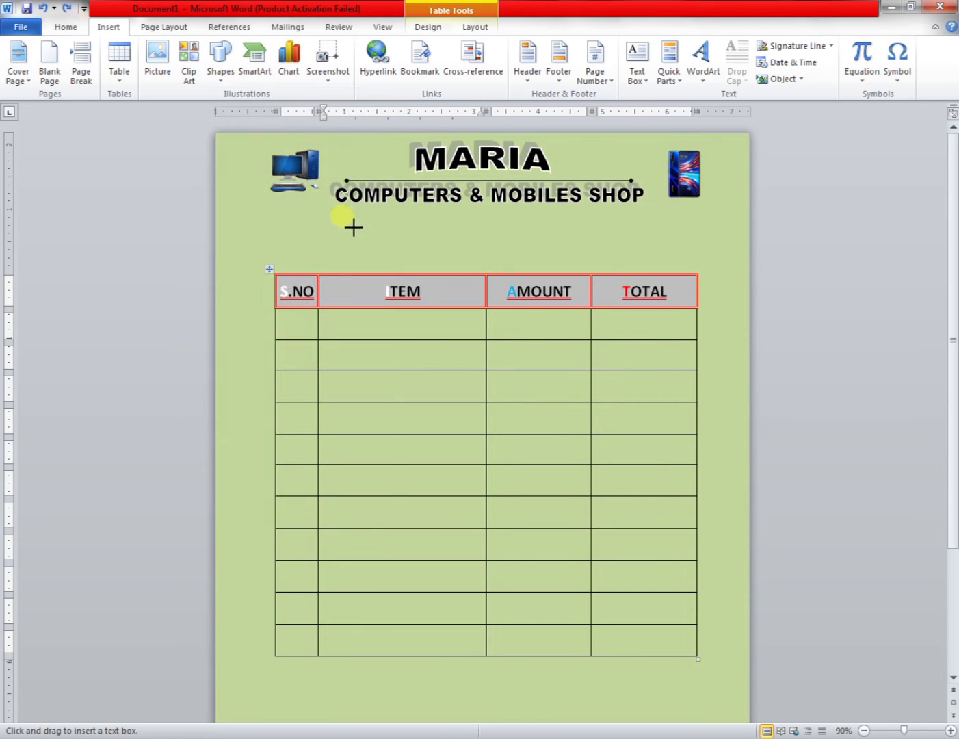
mouse_move(326, 215)
left_mouse_down()
mouse_move(497, 268)
mouse_move(665, 262)
left_mouse_up()
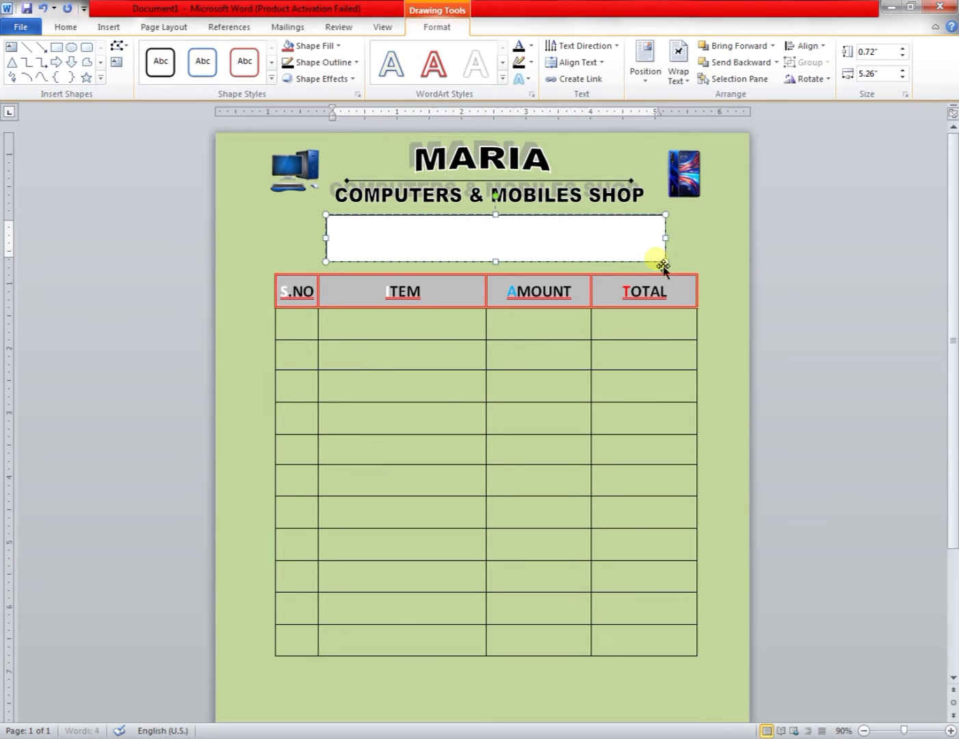
Set the text box to no fill and no outline.
left_click(337, 45)
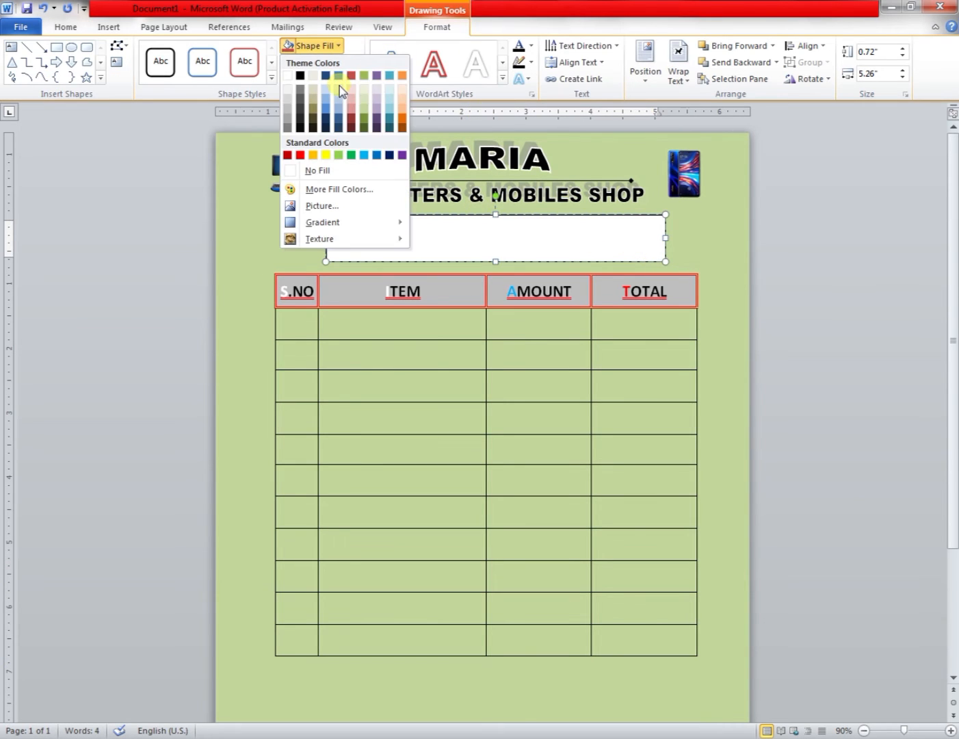
left_click(316, 171)
left_click(343, 82)
left_click(345, 65)
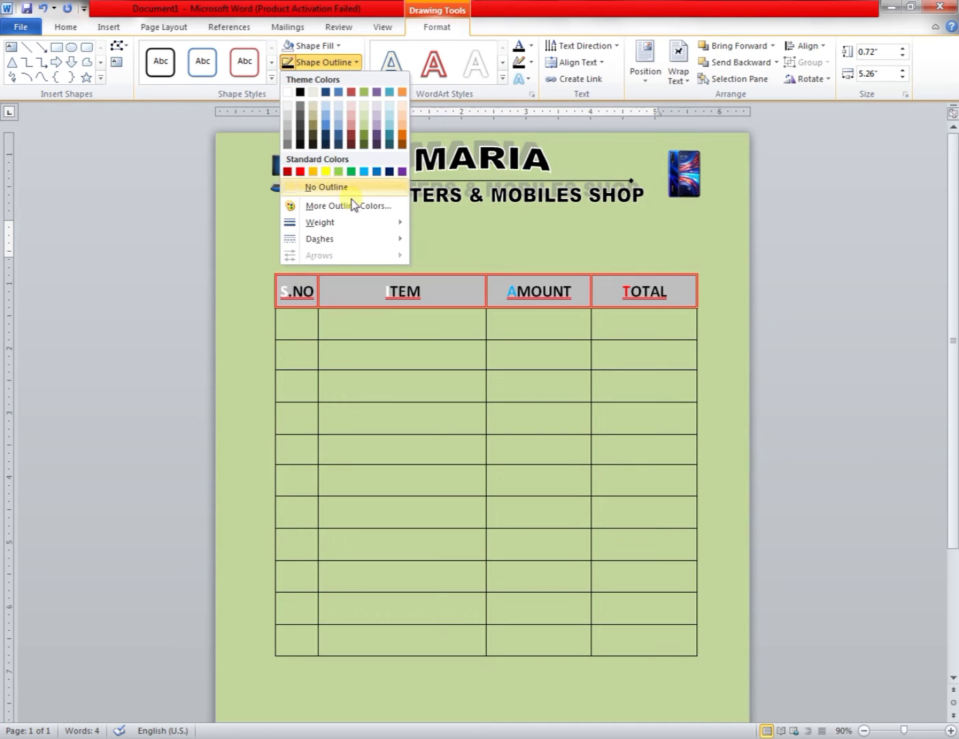
left_click(317, 187)
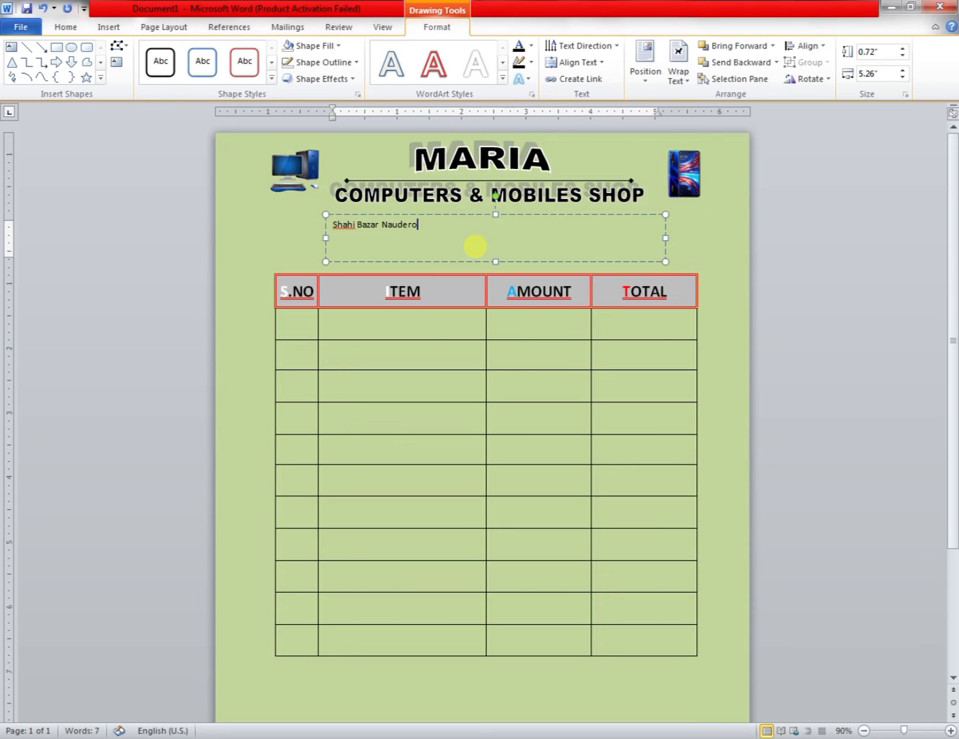
Enter the shop's address and phone number on two lines and format them bold, 14 pt, with single line spacing.
key("Return")
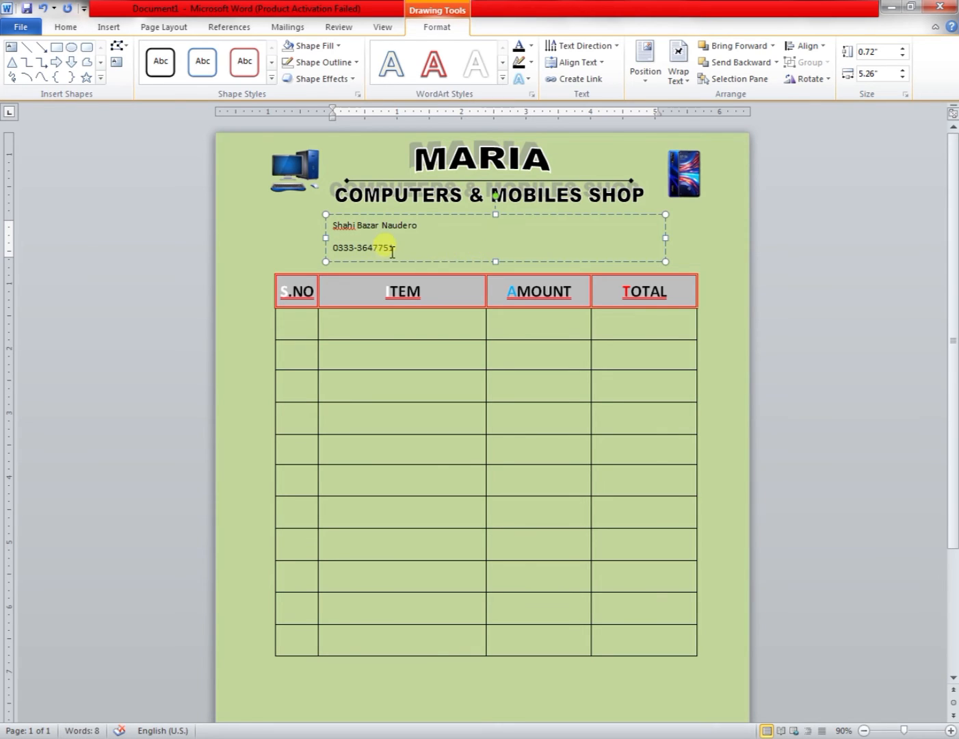
left_click_drag(390, 250, 332, 221)
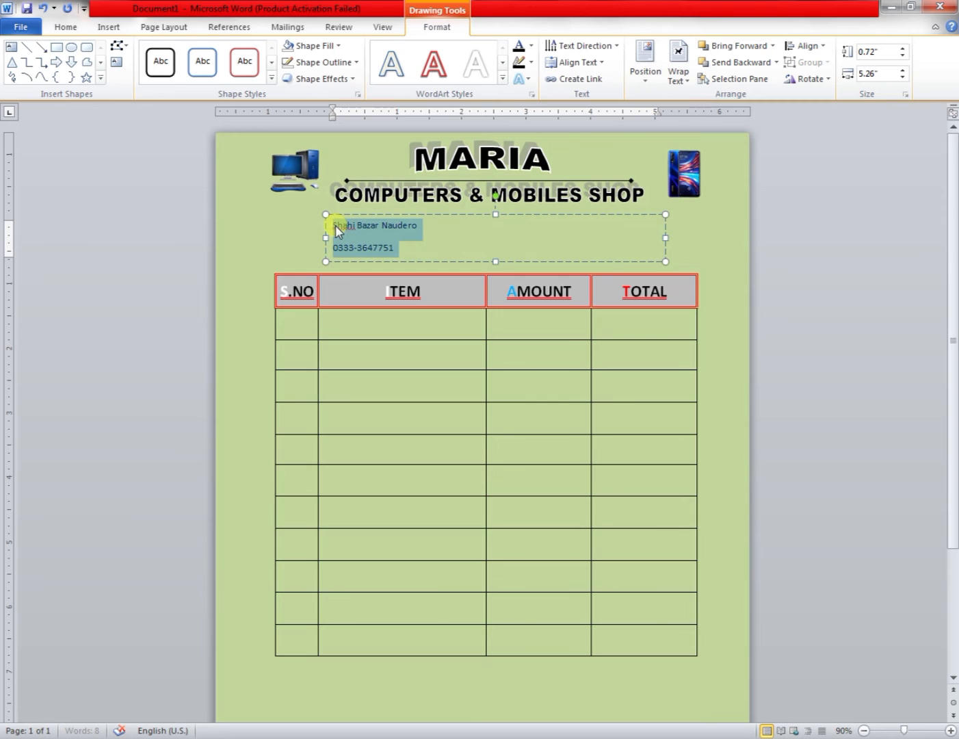
left_click(68, 28)
left_click(124, 74)
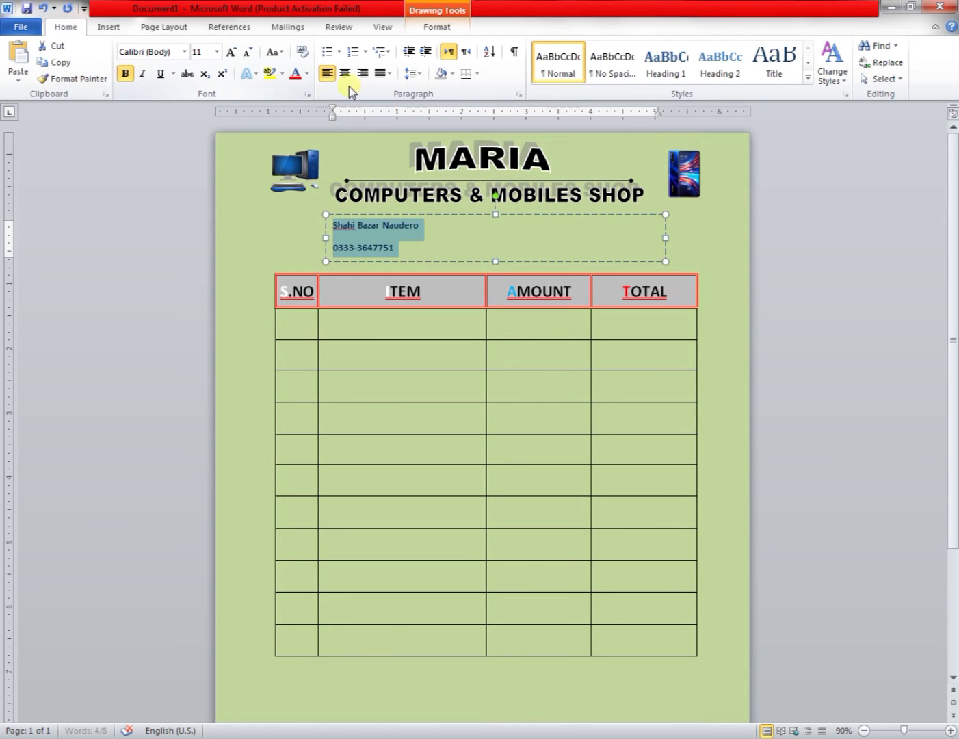
left_click(413, 73)
left_click(425, 233)
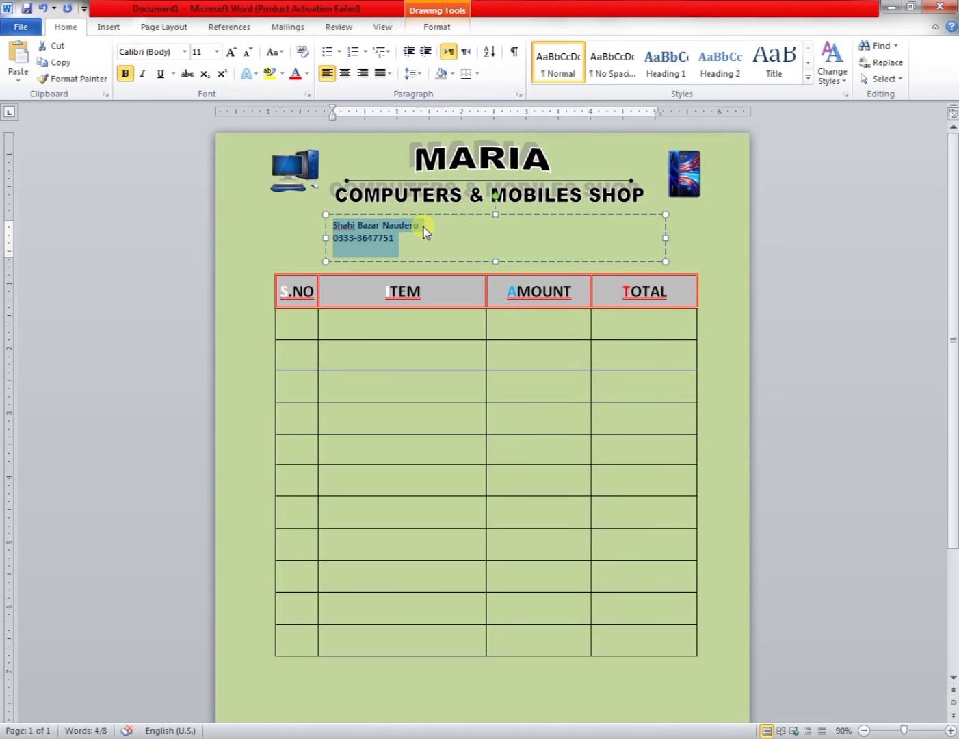
left_click(232, 53)
left_click(232, 53)
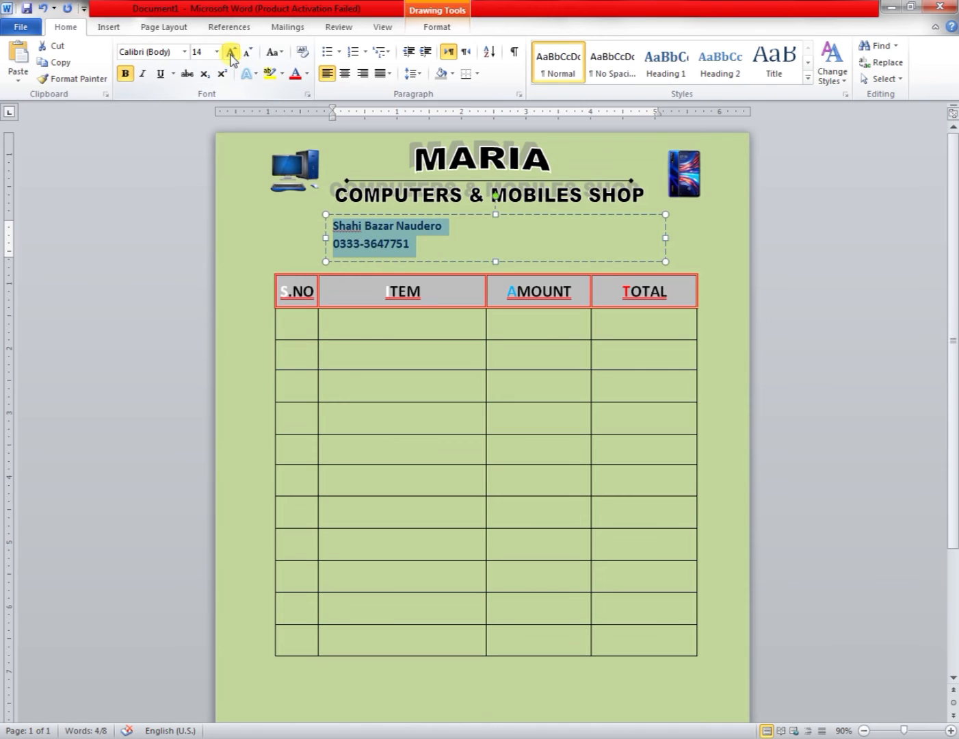
Narrow the text box, centre its text and move it centred under the COMPUTERS & MOBILES SHOP heading.
left_click_drag(665, 238, 352, 219)
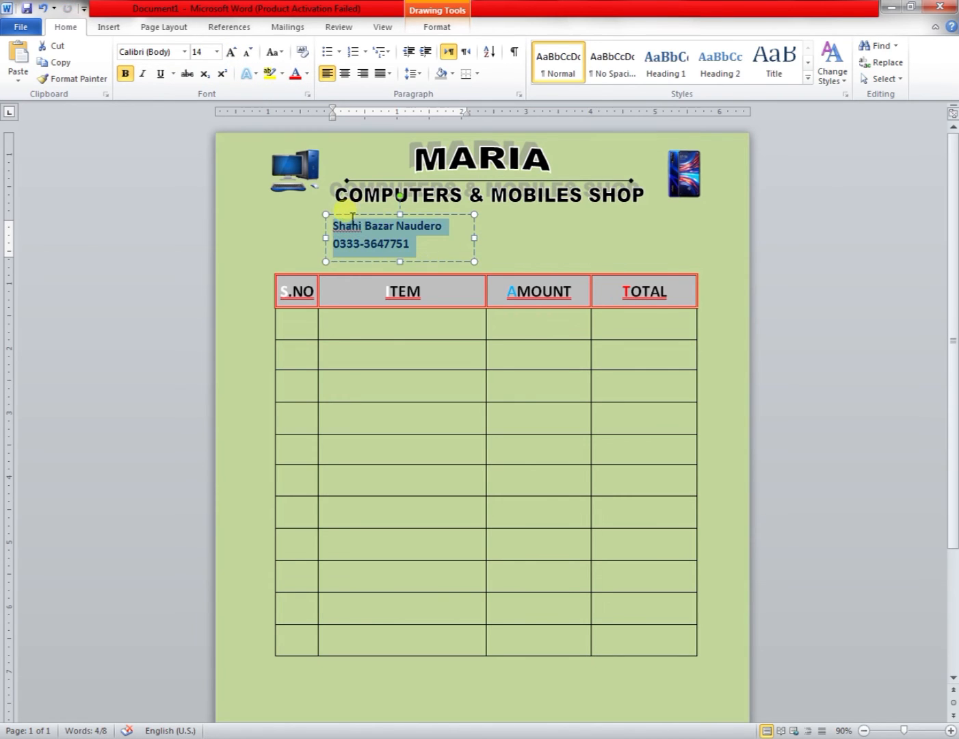
left_click(345, 73)
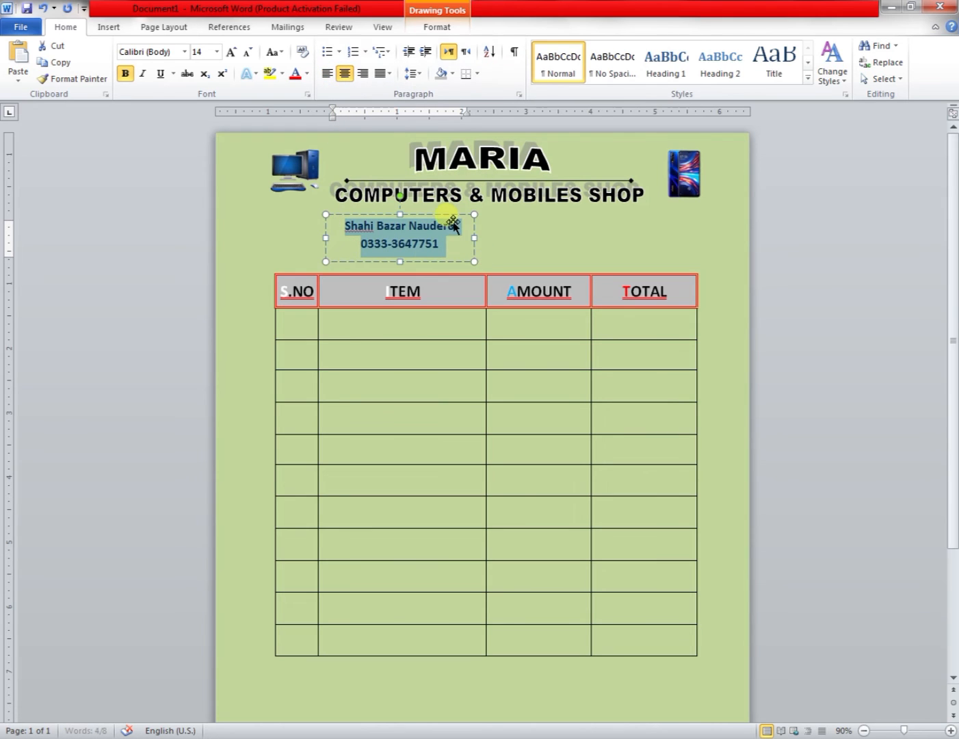
left_click_drag(452, 221, 531, 213)
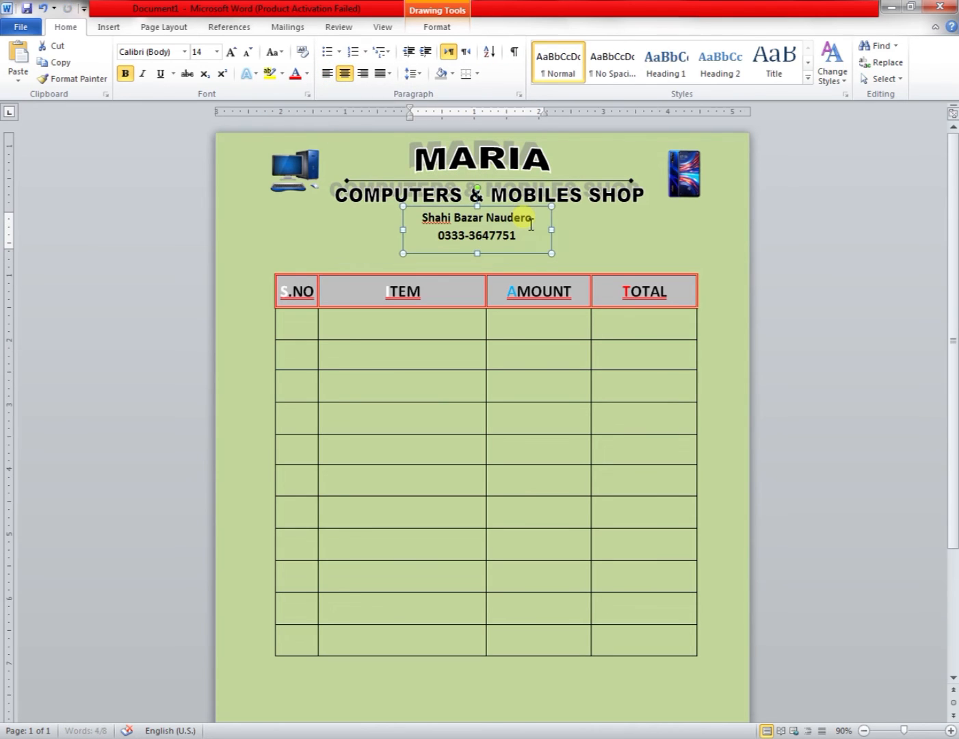
Change the text box's address text to uppercase.
left_click_drag(534, 235, 423, 221)
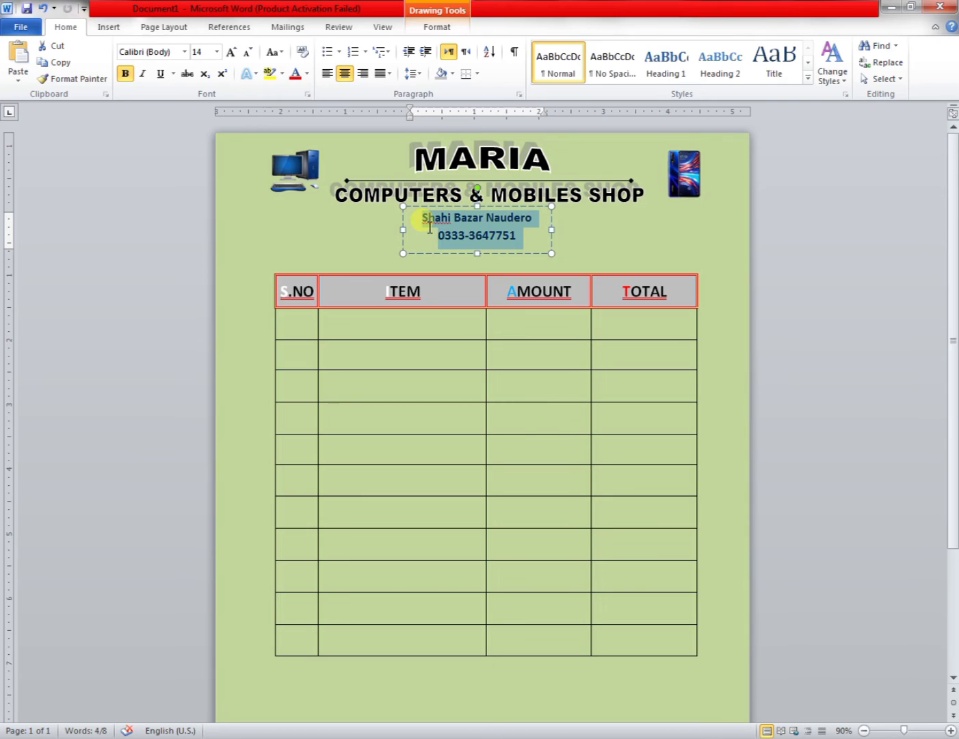
key("shift+F3")
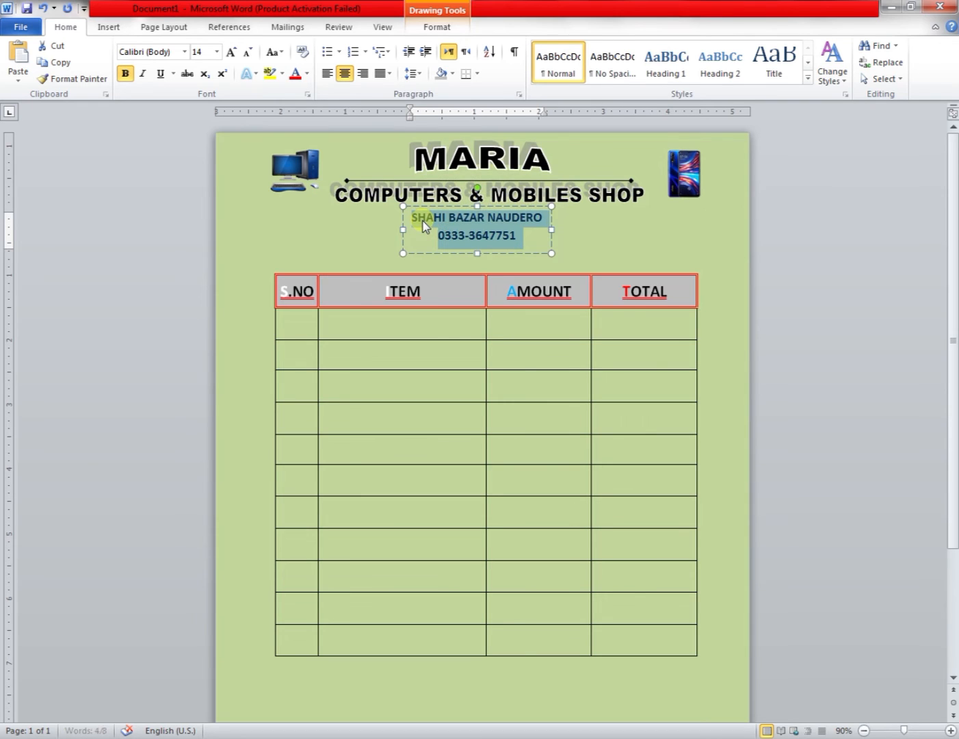
left_click(477, 235)
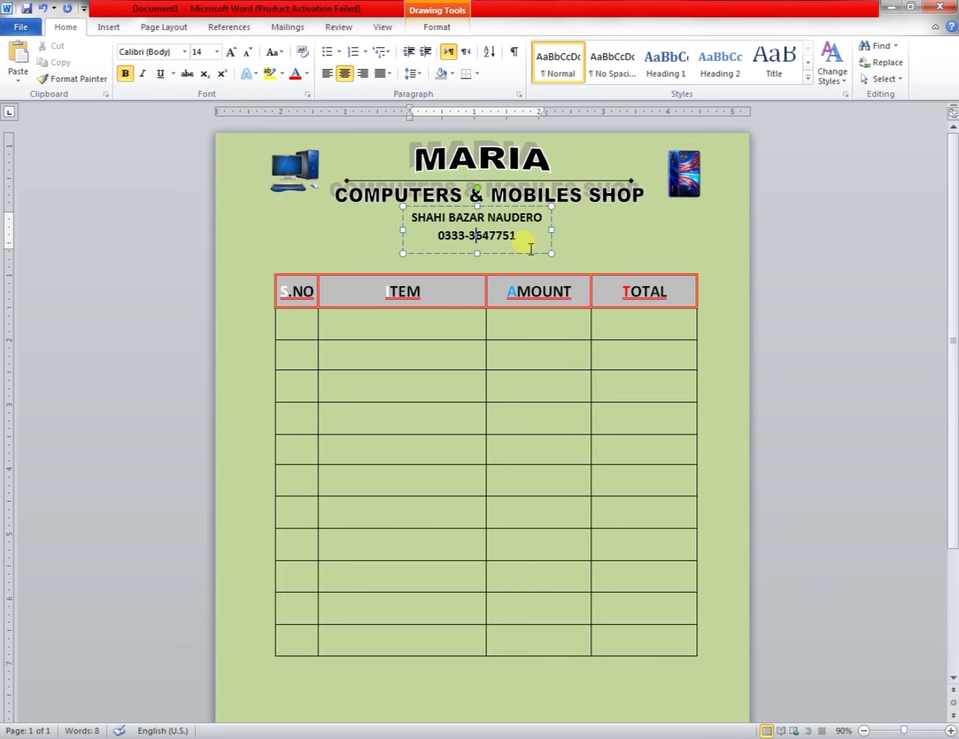
Insert a new row below the table's last row.
left_click(600, 241)
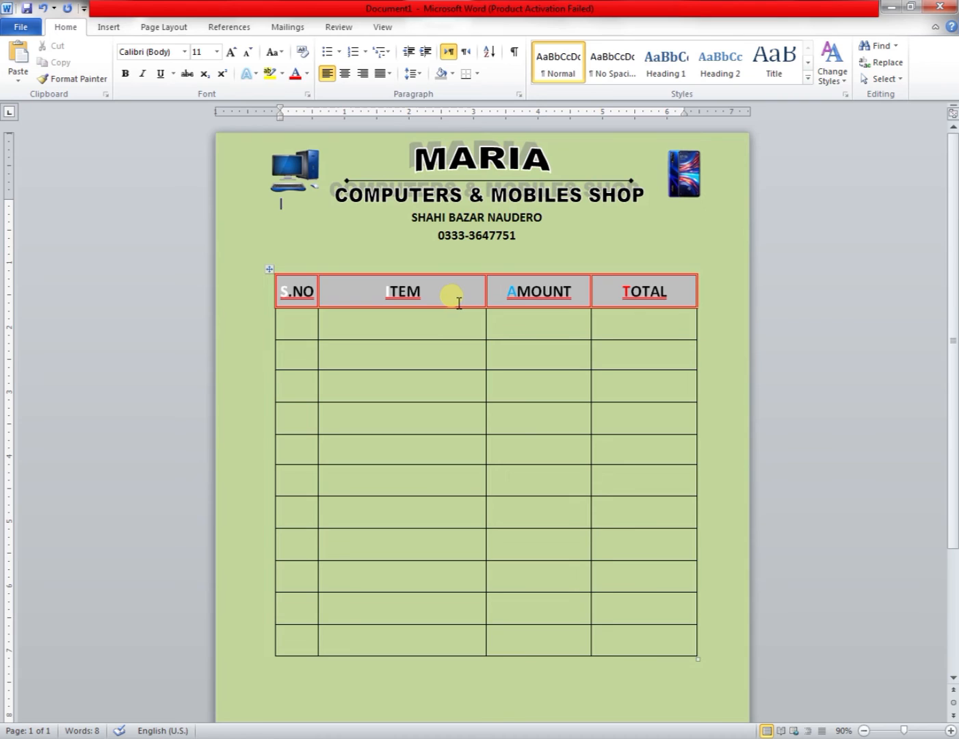
scroll(455, 301, "down", 4)
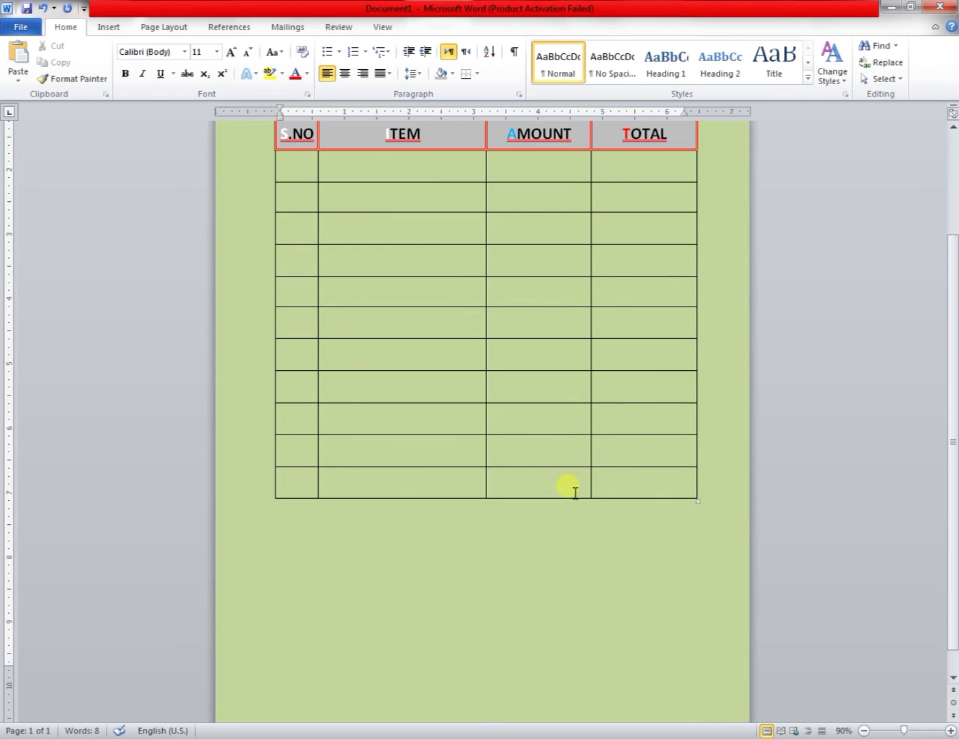
left_click_drag(655, 487, 573, 487)
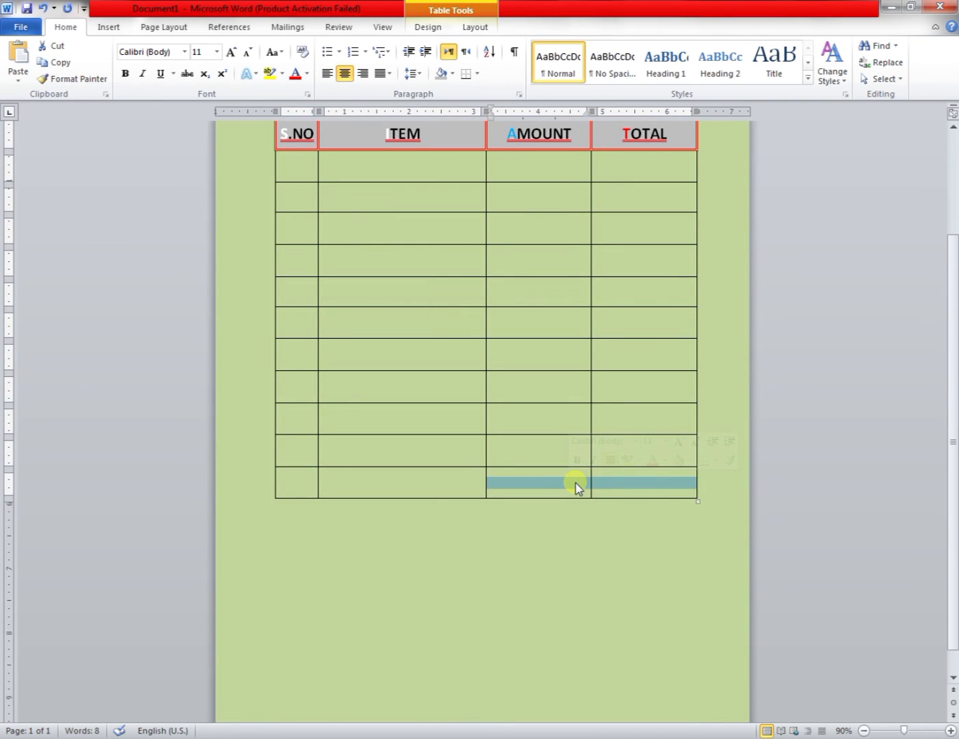
left_click_drag(636, 484, 310, 483)
right_click(311, 482)
mouse_move(409, 564)
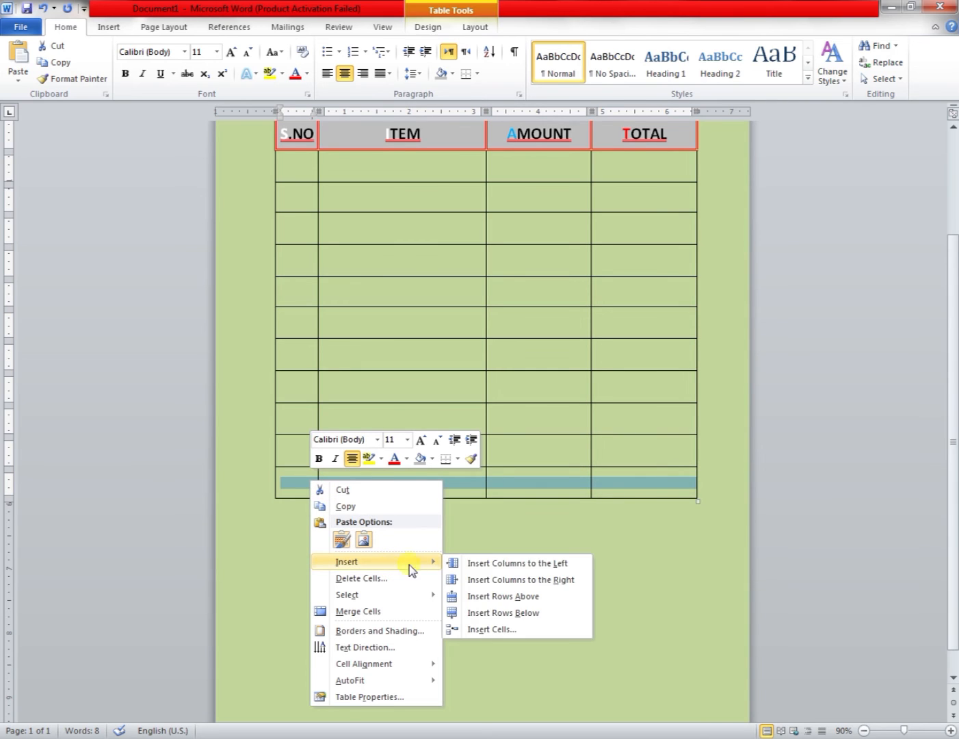
left_click(527, 612)
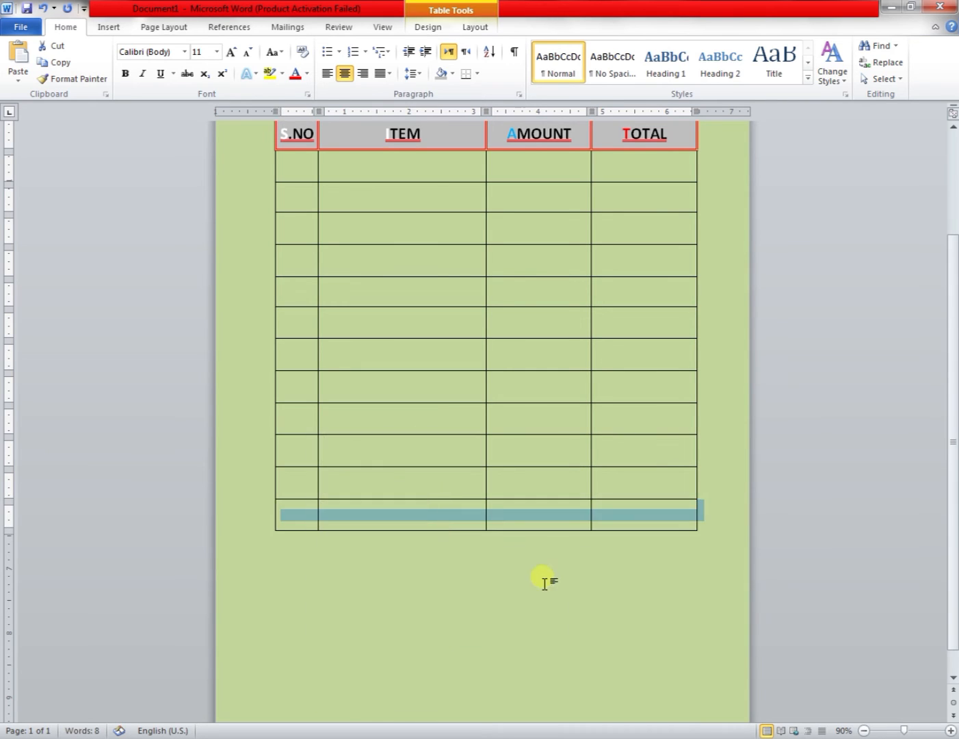
Merge the new bottom row's last two cells together and its first two cells together.
left_click_drag(635, 510, 537, 518)
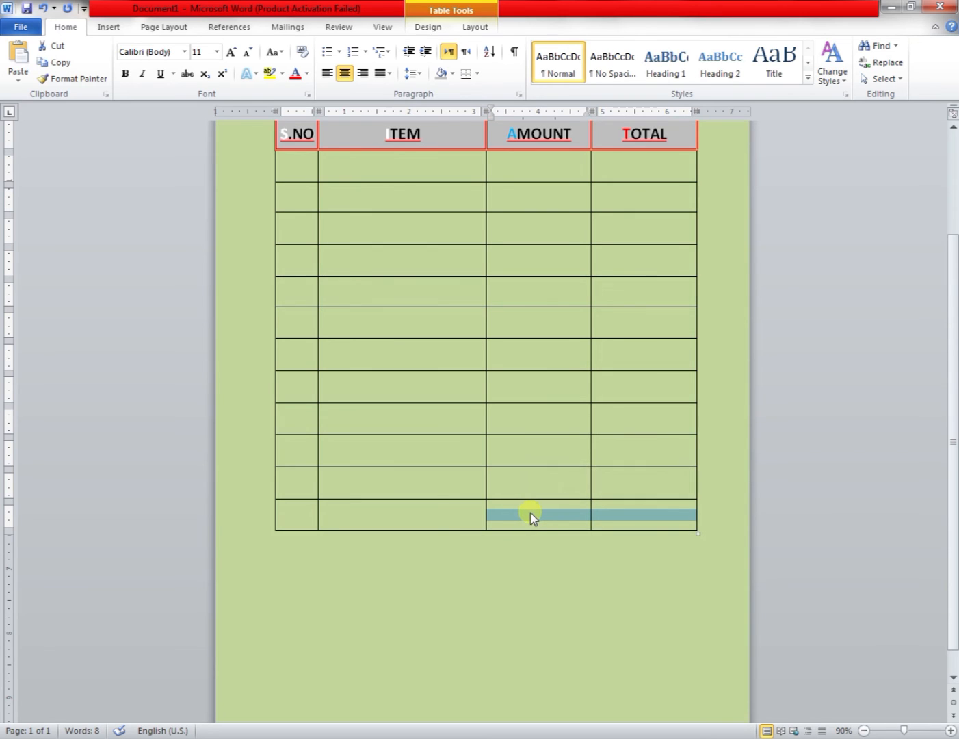
right_click(533, 518)
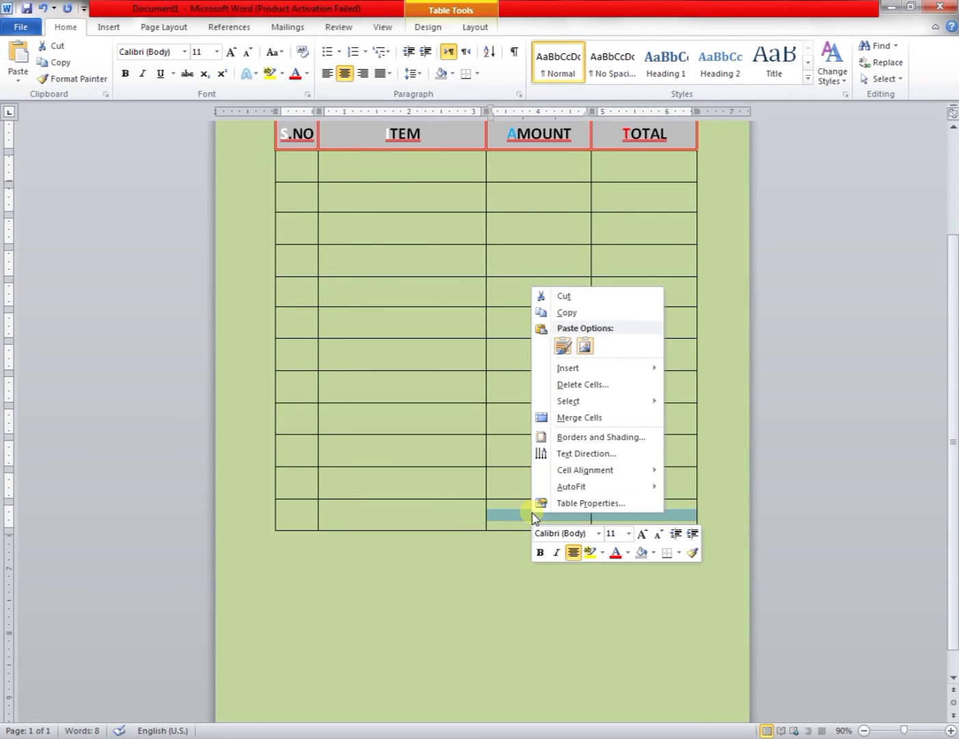
left_click(586, 418)
left_click_drag(363, 517, 289, 514)
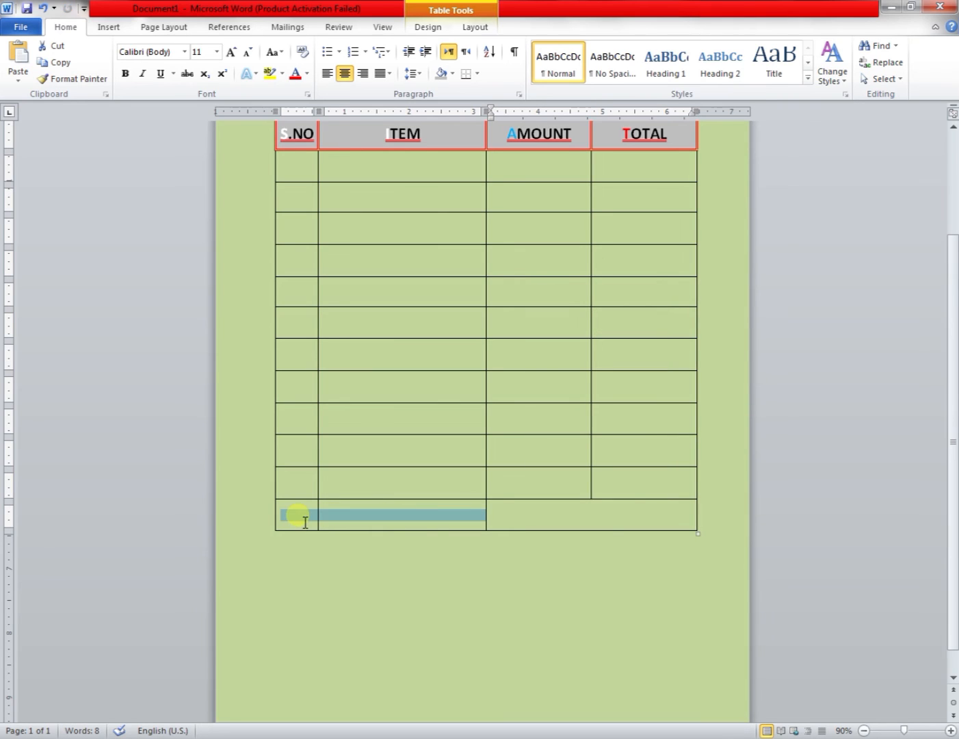
right_click(298, 519)
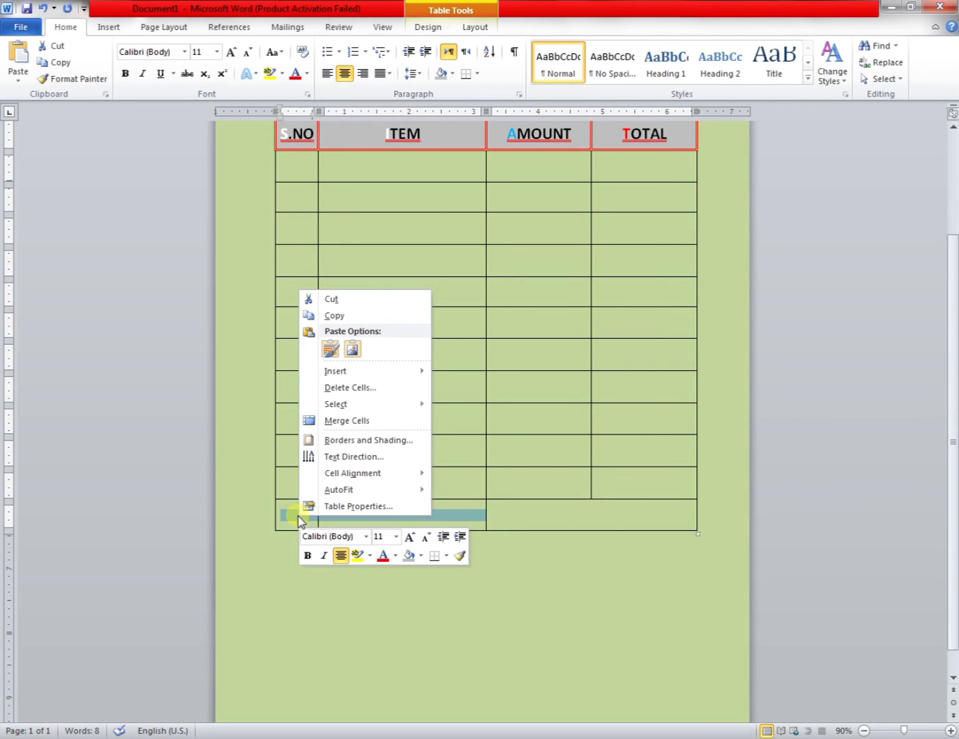
left_click(373, 421)
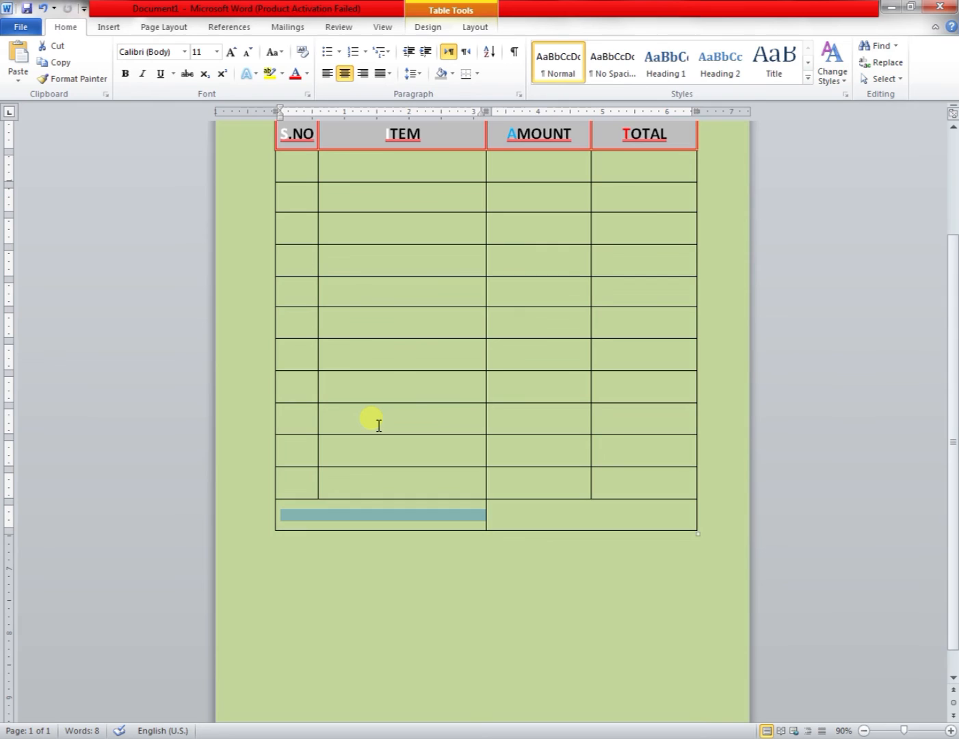
Enter Total in the bottom row's left merged cell.
left_click(358, 513)
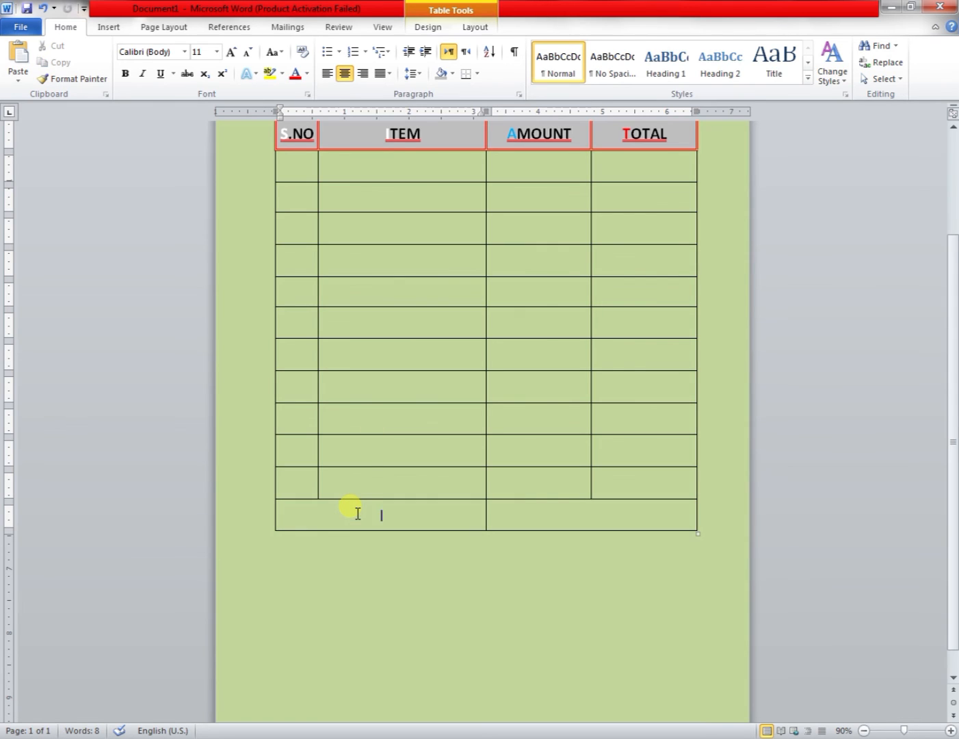
type("Total")
Format the Total label bold, 20 pt and uppercase.
double_click(359, 516)
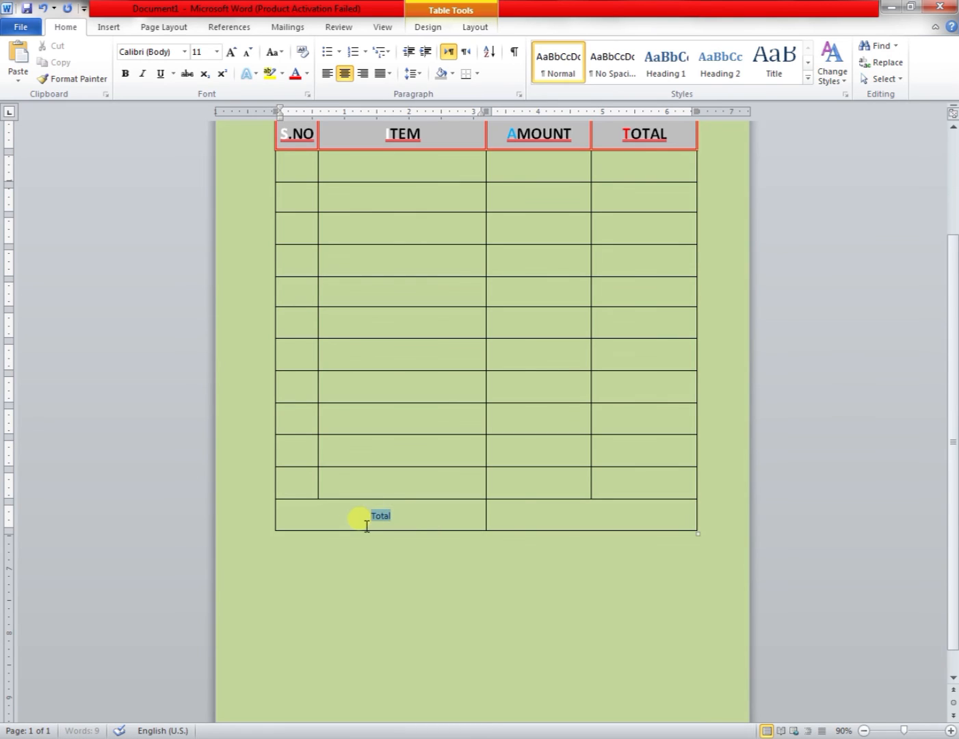
left_click(125, 74)
left_click(231, 55)
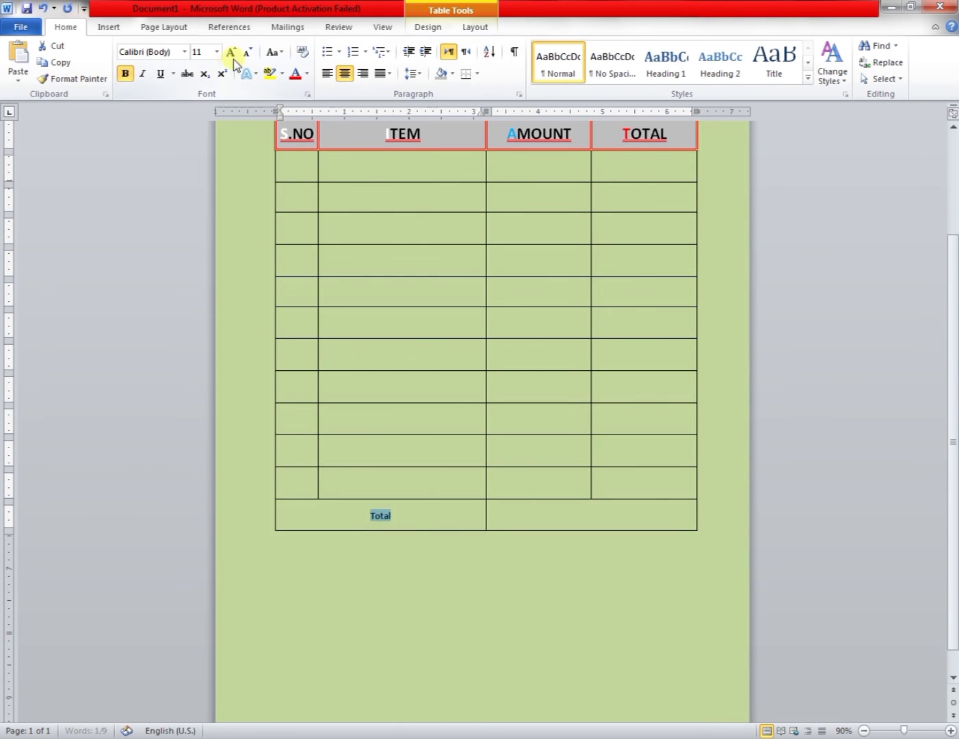
left_click(232, 55)
left_click(232, 55)
left_click(230, 55)
left_click(230, 55)
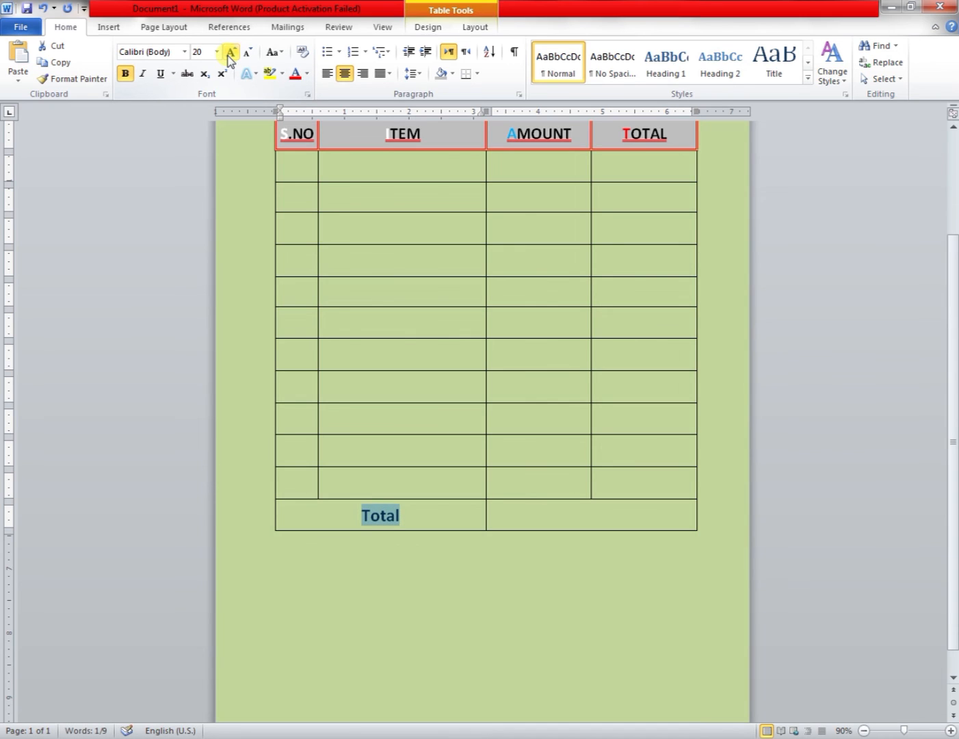
key("shift+F3")
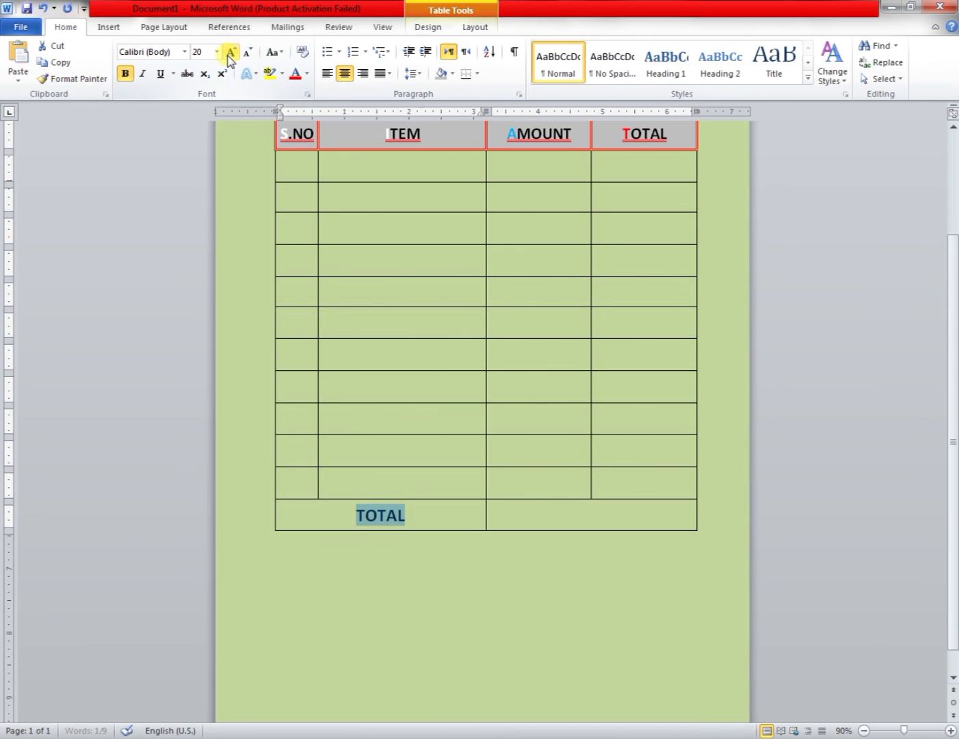
Copy the address text box, paste a duplicate and move it below the table.
left_click(600, 523)
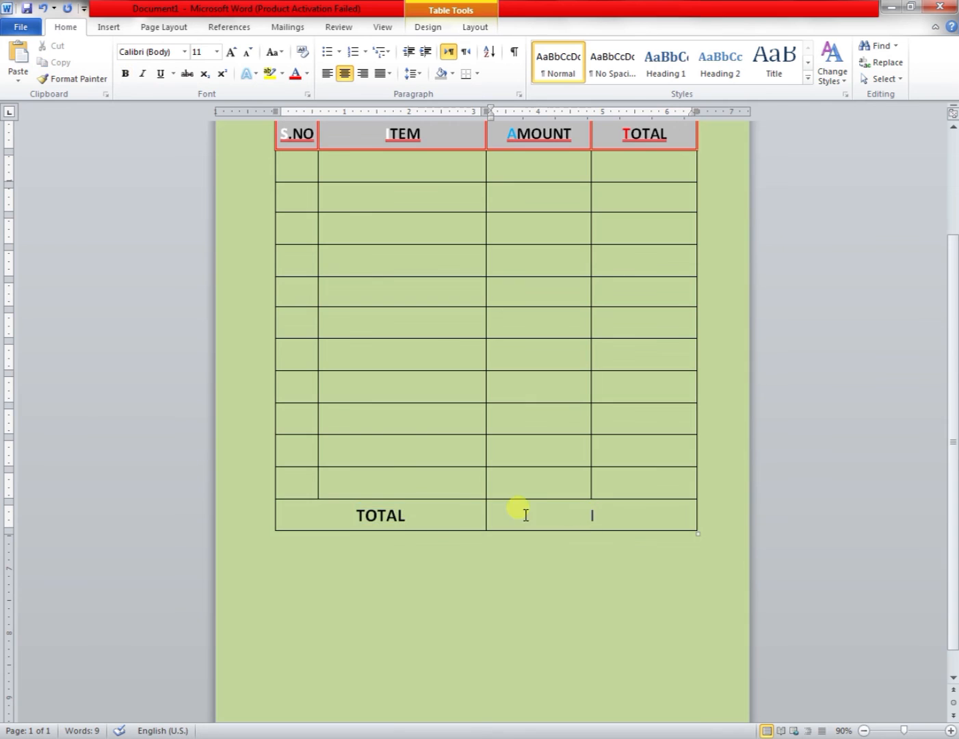
scroll(513, 506, "up", 4)
left_click(480, 243)
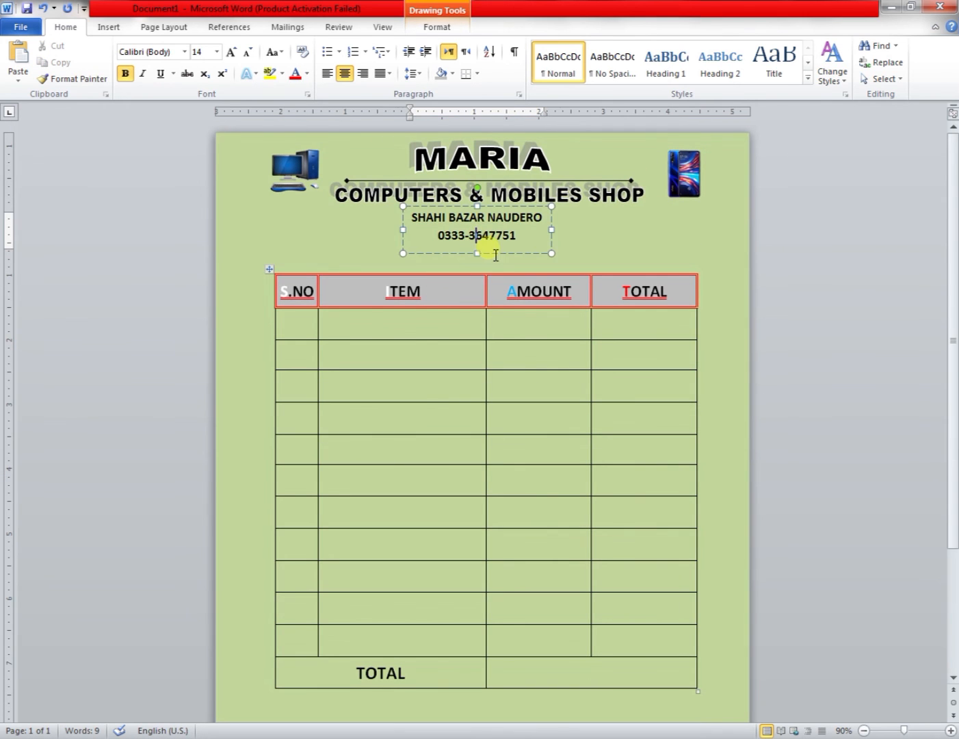
right_click(507, 257)
left_click(523, 280)
scroll(494, 316, "down", 4)
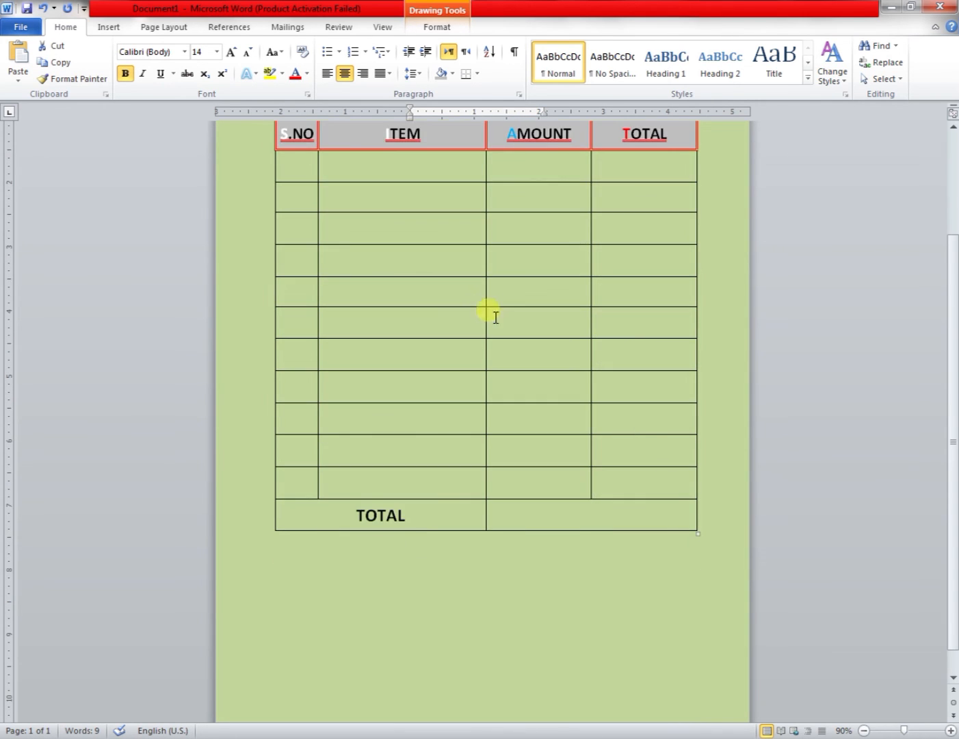
left_click(424, 585)
scroll(420, 580, "down", 4)
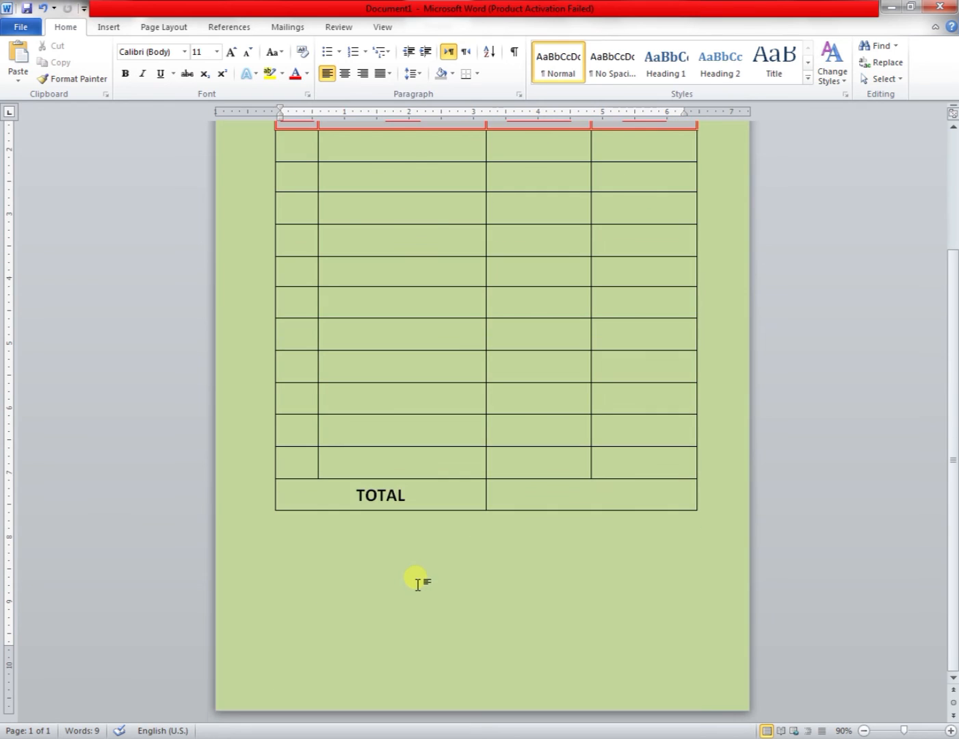
key("ctrl+v")
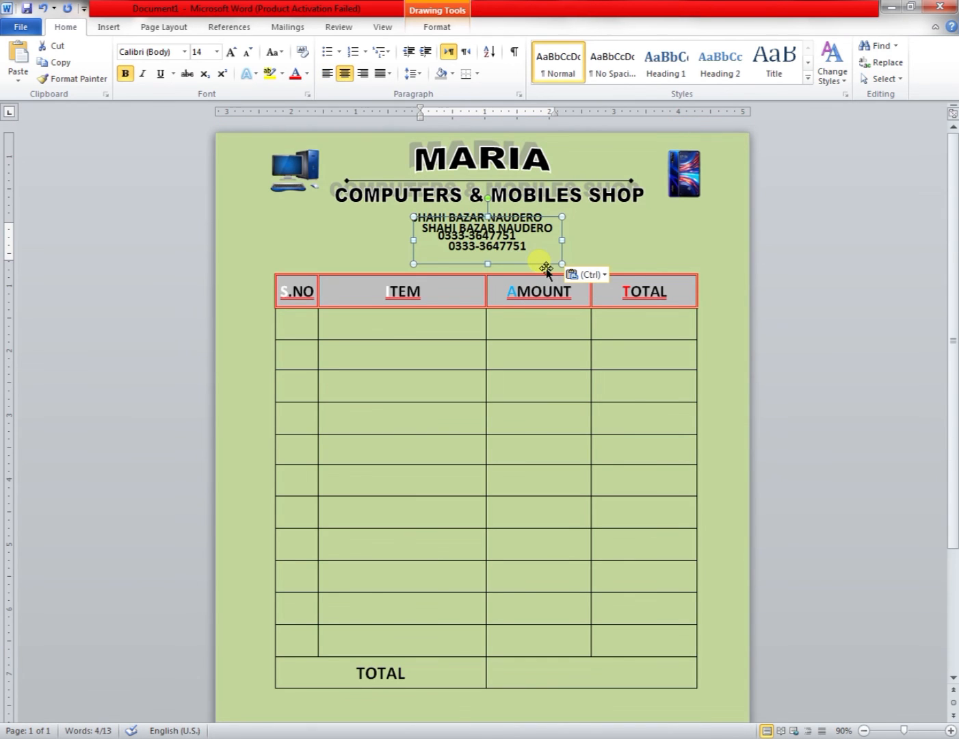
left_click_drag(546, 267, 580, 638)
scroll(553, 468, "down", 3)
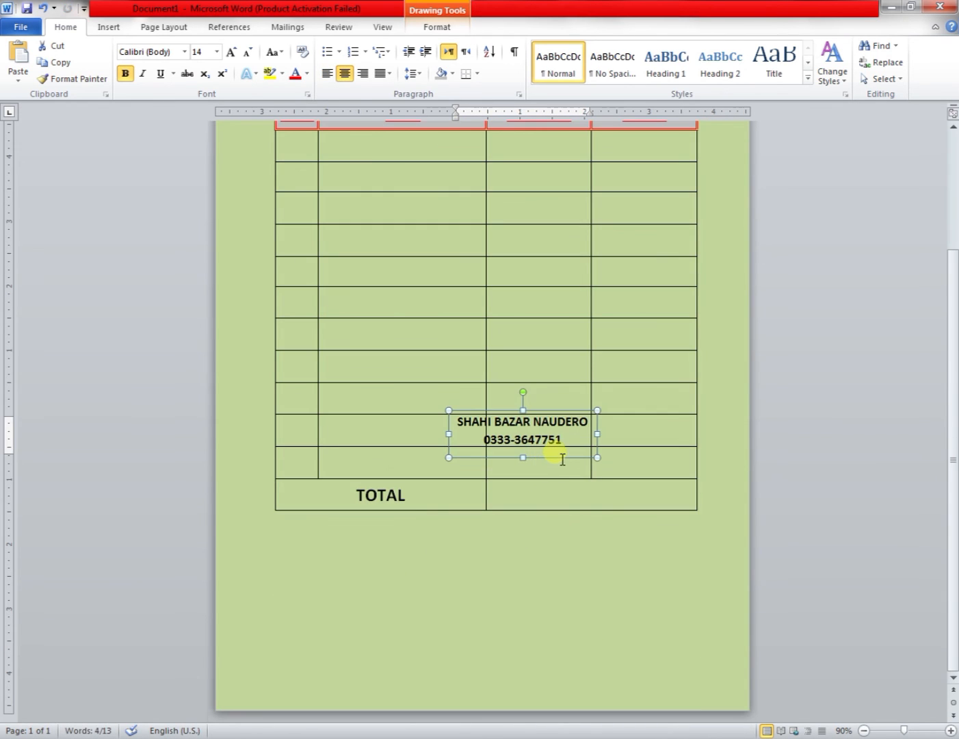
left_click_drag(564, 467, 531, 598)
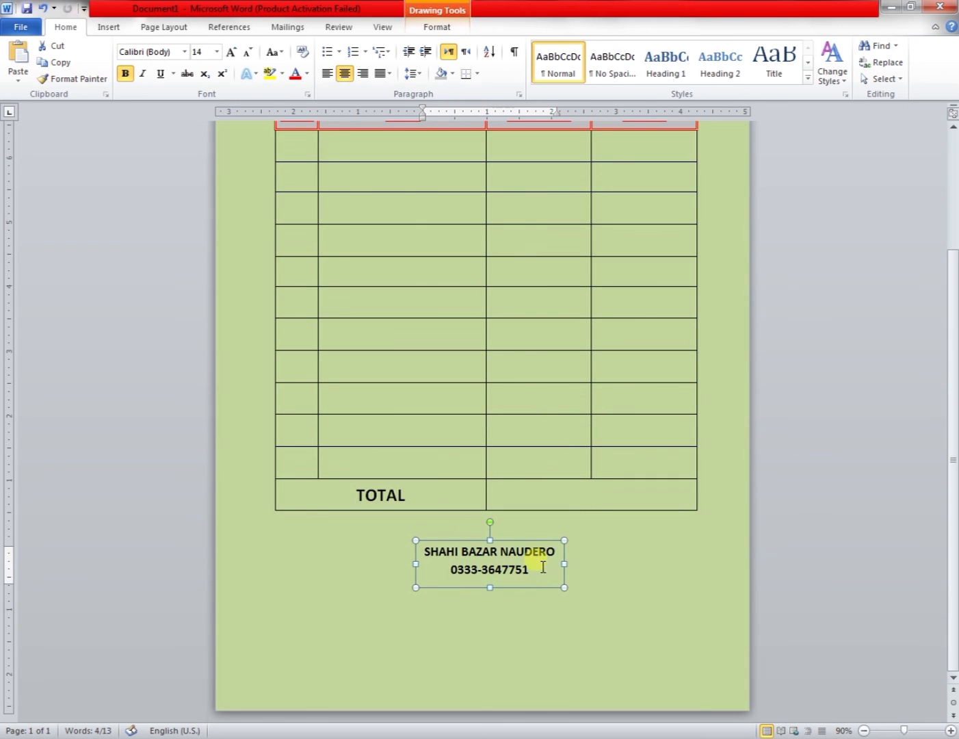
Replace the duplicate's first line with SHOPKEEPER SIGN.
left_click_drag(557, 551, 400, 557)
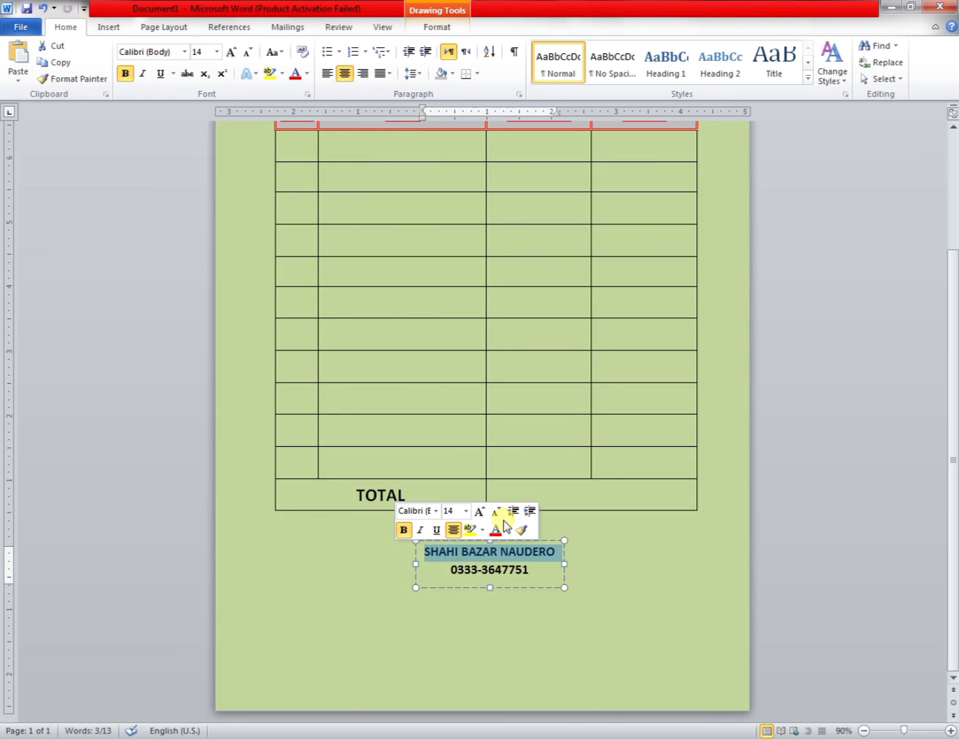
type("shop")
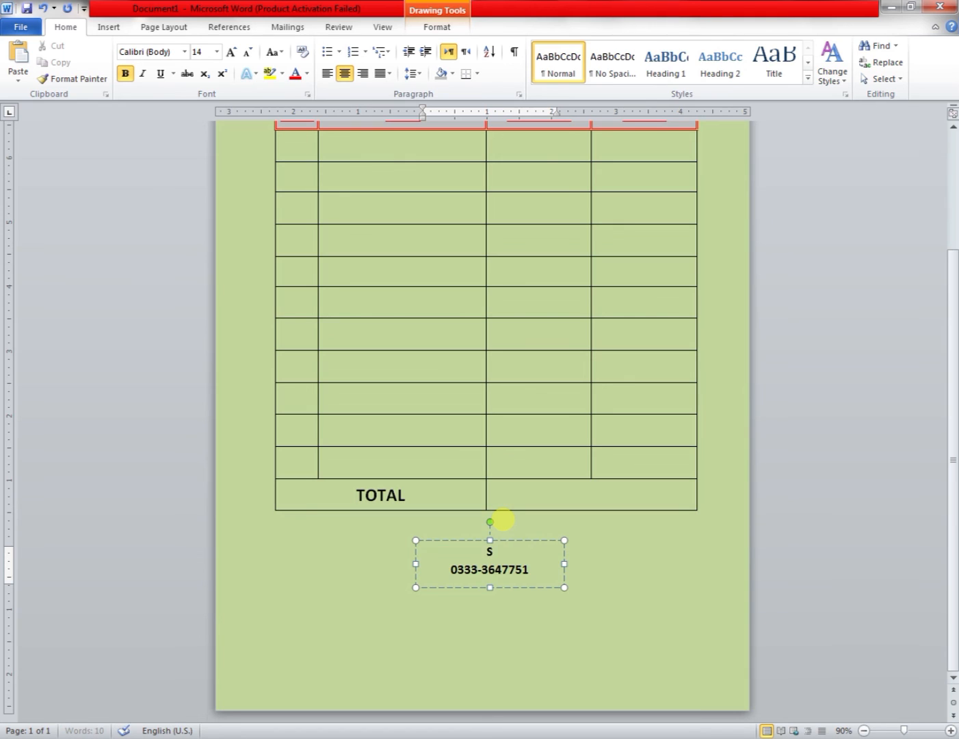
type("HOP")
type("KEEPER NAM")
type("E")
key("BackSpace")
key("BackSpace")
key("BackSpace")
key("BackSpace")
key("BackSpace")
type("SIGN")
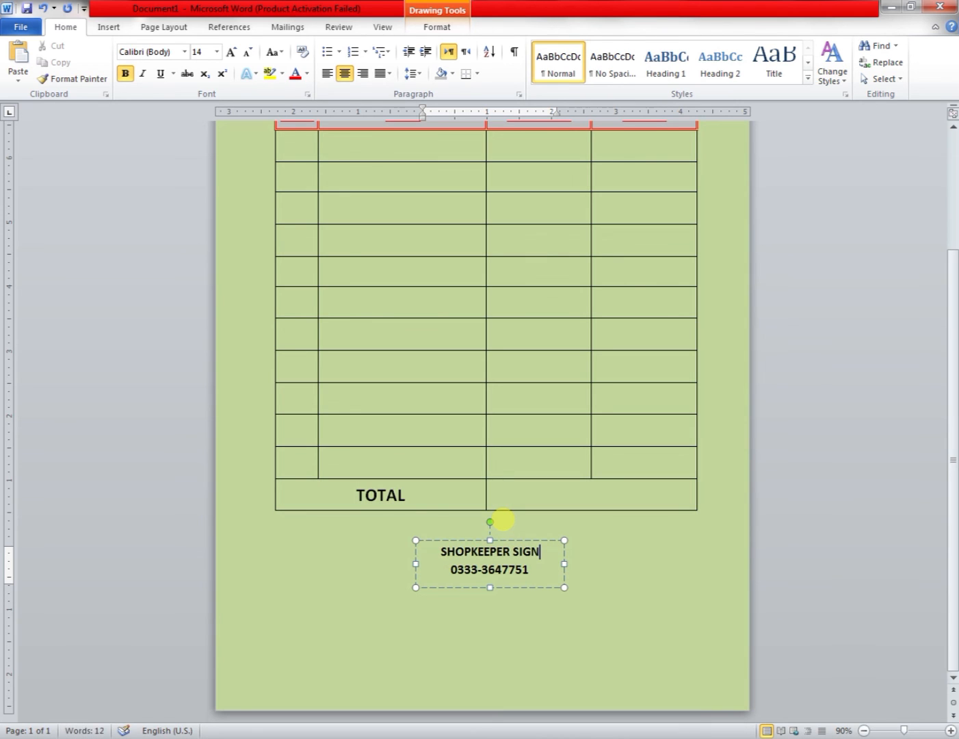
Replace the duplicate's second line with a signature line of underscores.
key("Down")
key("shift+Left")
key("shift+Left")
key("shift+Left")
key("shift+Left")
key("shift+Left")
key("shift+Left")
key("shift+Left")
key("shift+Left")
key("shift+Left")
key("shift+Left")
key("shift+Left")
key("shift+Left")
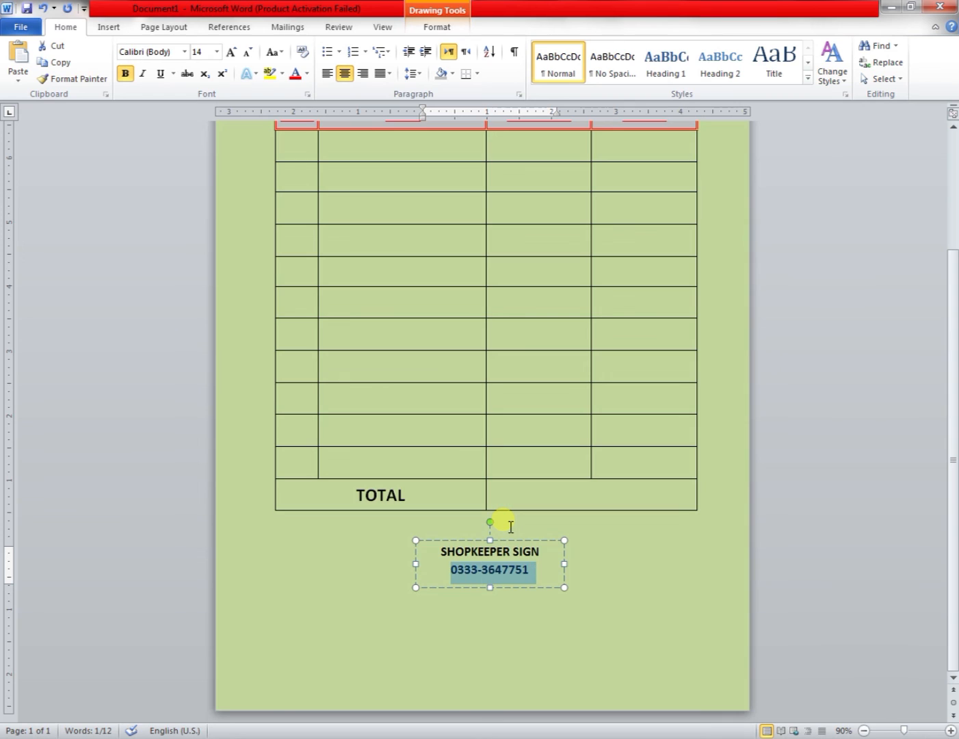
key("BackSpace")
type("__________")
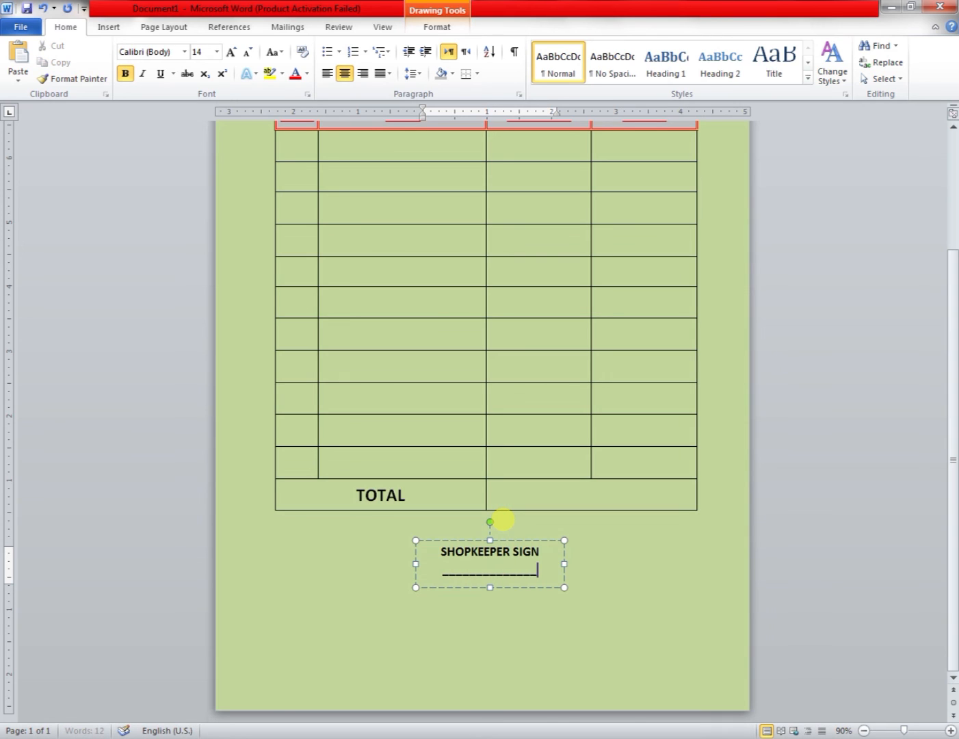
type("______")
Widen the signature text box and move it lower toward the page's right side.
left_click_drag(564, 564, 693, 566)
left_click_drag(633, 548, 645, 614)
key("ctrl+Home")
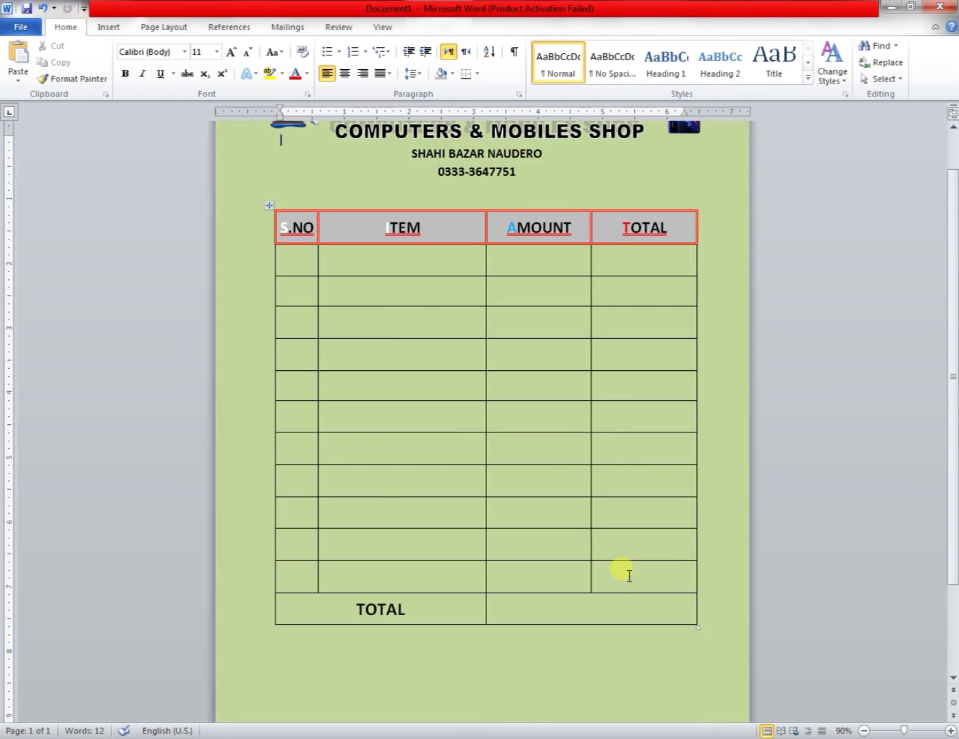
Apply a shadowed picture style to the phone picture beside the heading.
scroll(630, 576, "down", 3)
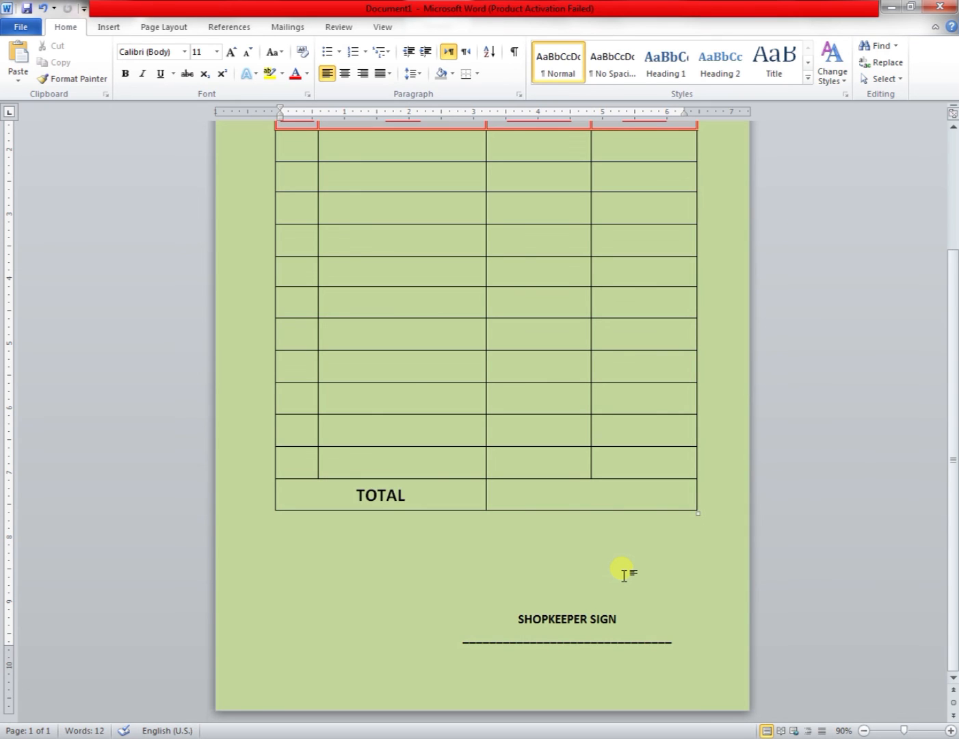
scroll(624, 575, "up", 5)
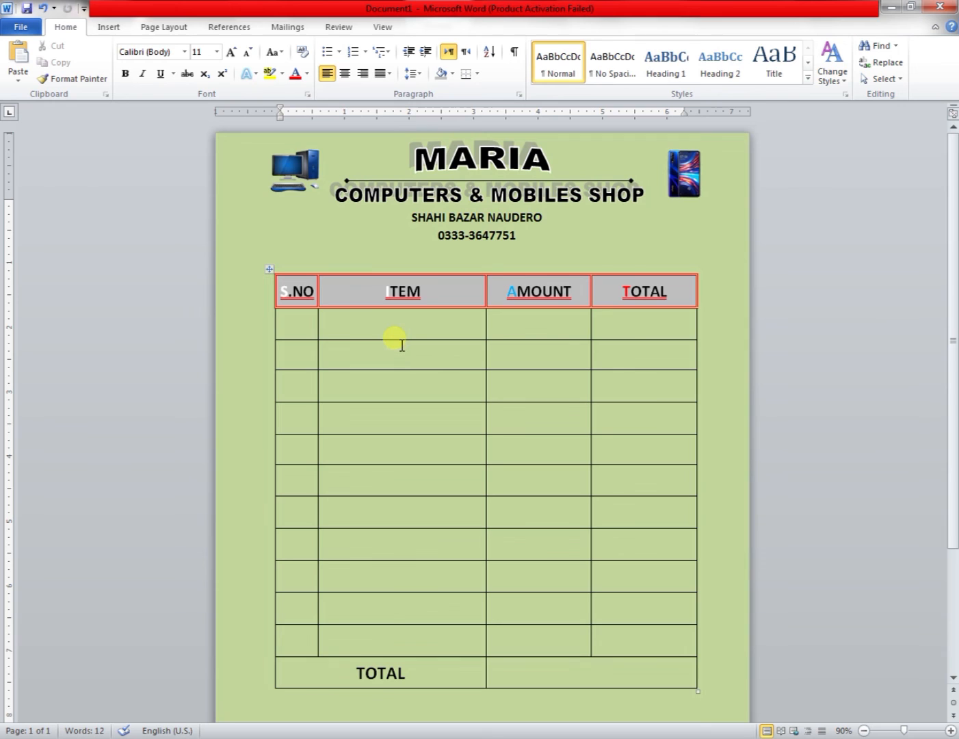
left_click(293, 186)
left_click(434, 27)
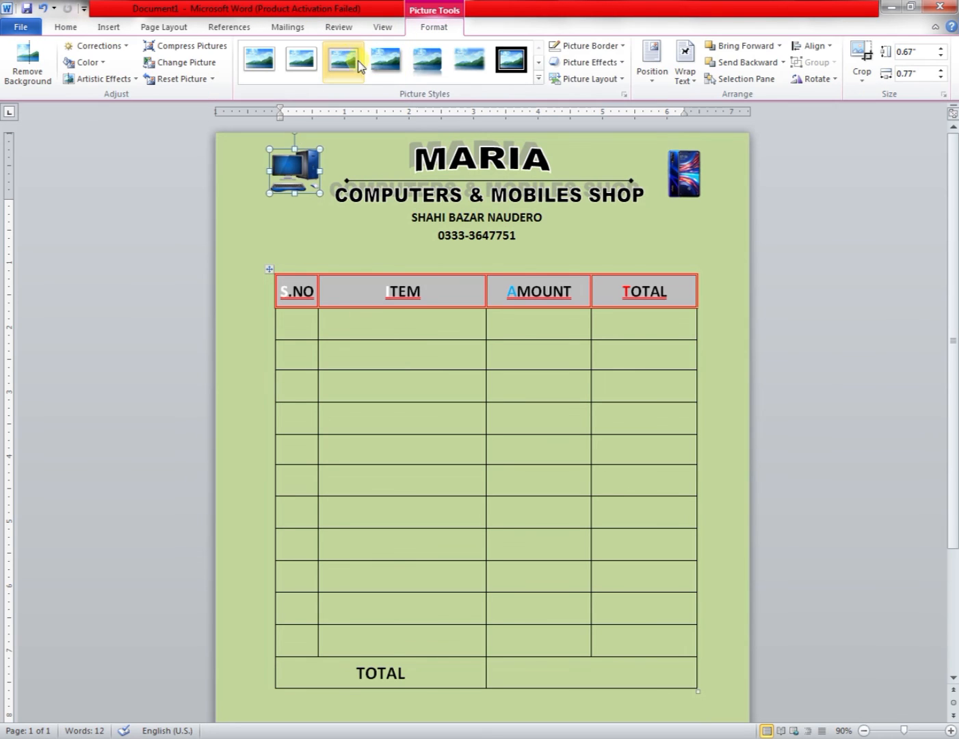
key("ctrl+z")
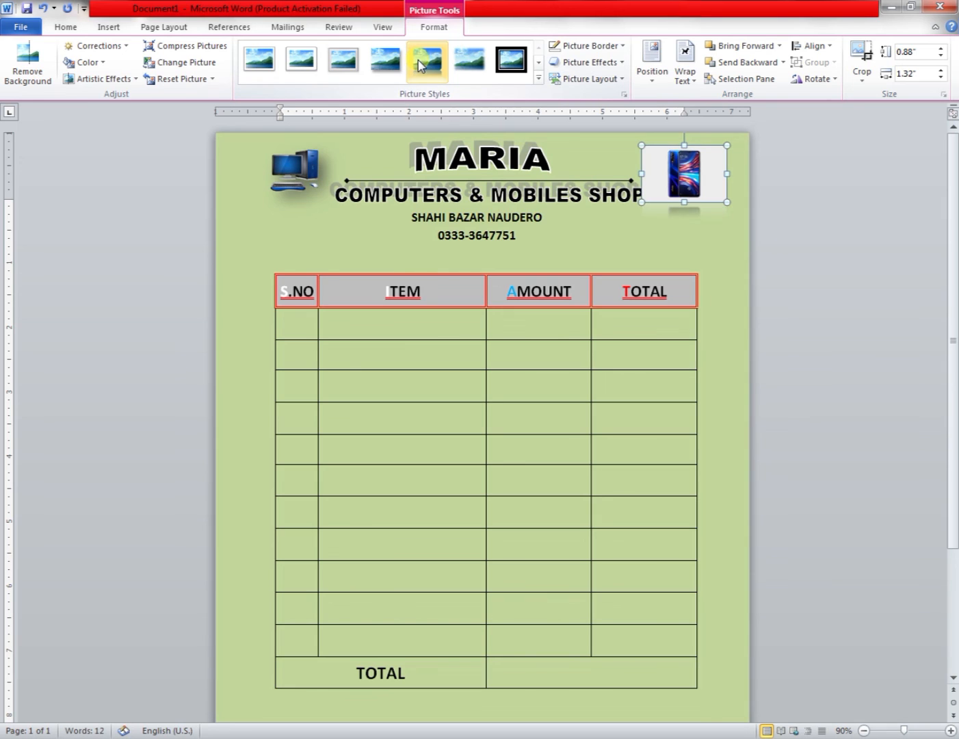
left_click(389, 67)
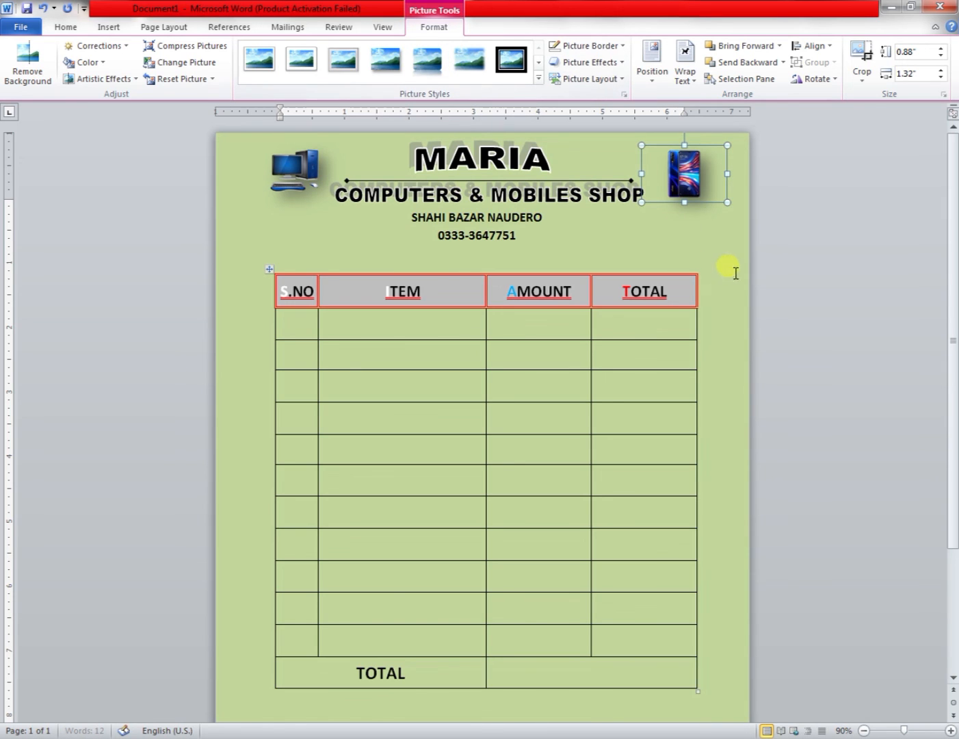
Nudge the address text box slightly down under the heading.
left_click(507, 219)
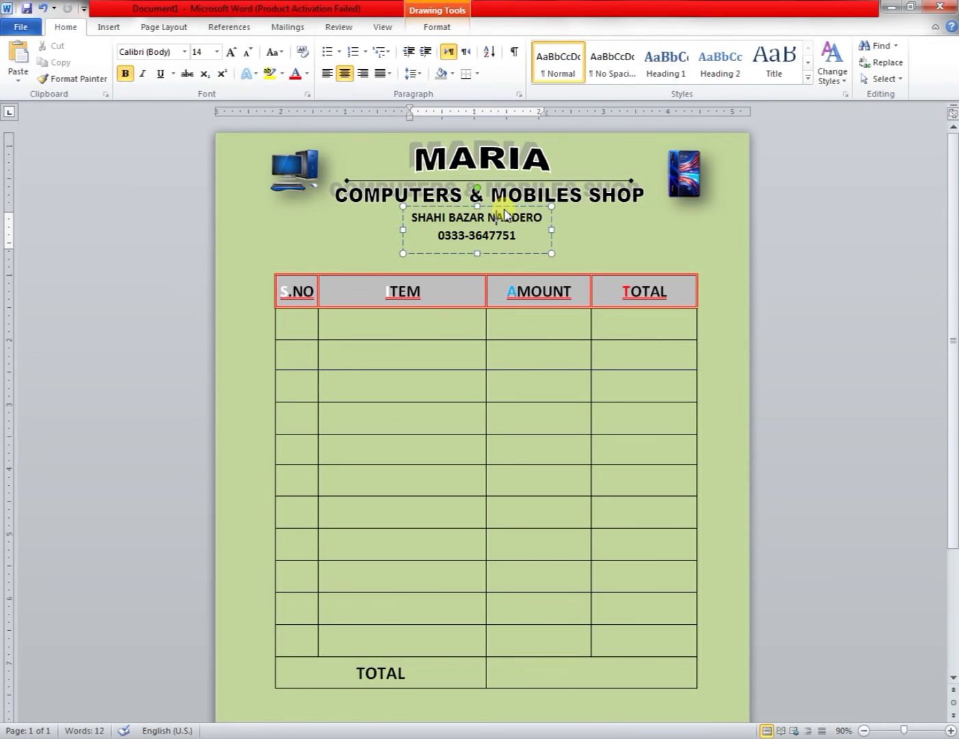
left_click(552, 225)
key("Down")
key("Down")
key("Down")
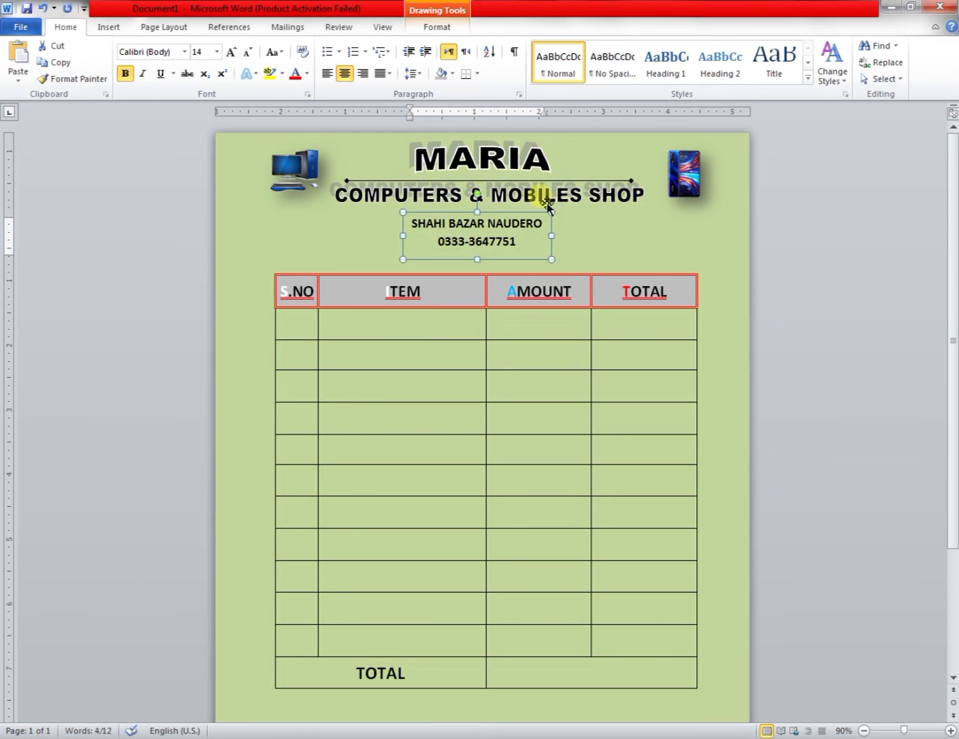
Nudge the COMPUTERS & MOBILES SHOP WordArt slightly down.
left_click(546, 200)
key("Down")
key("Down")
key("Down")
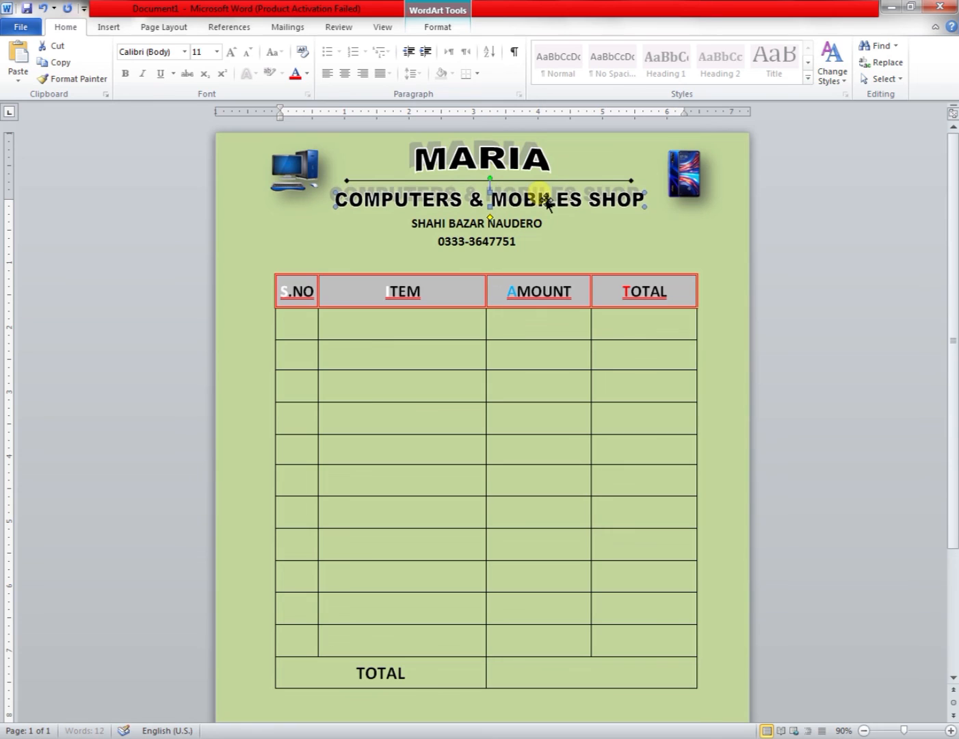
Nudge the decorative line between the two heading lines slightly down.
left_click(544, 183)
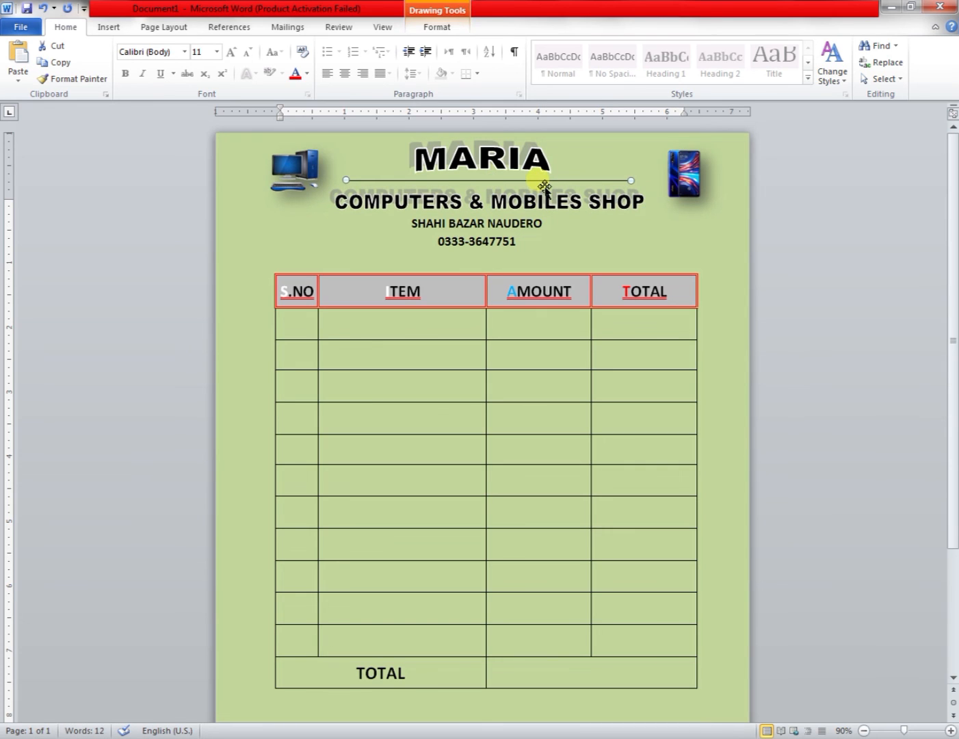
key("Down")
key("Down")
key("Down")
key("Down")
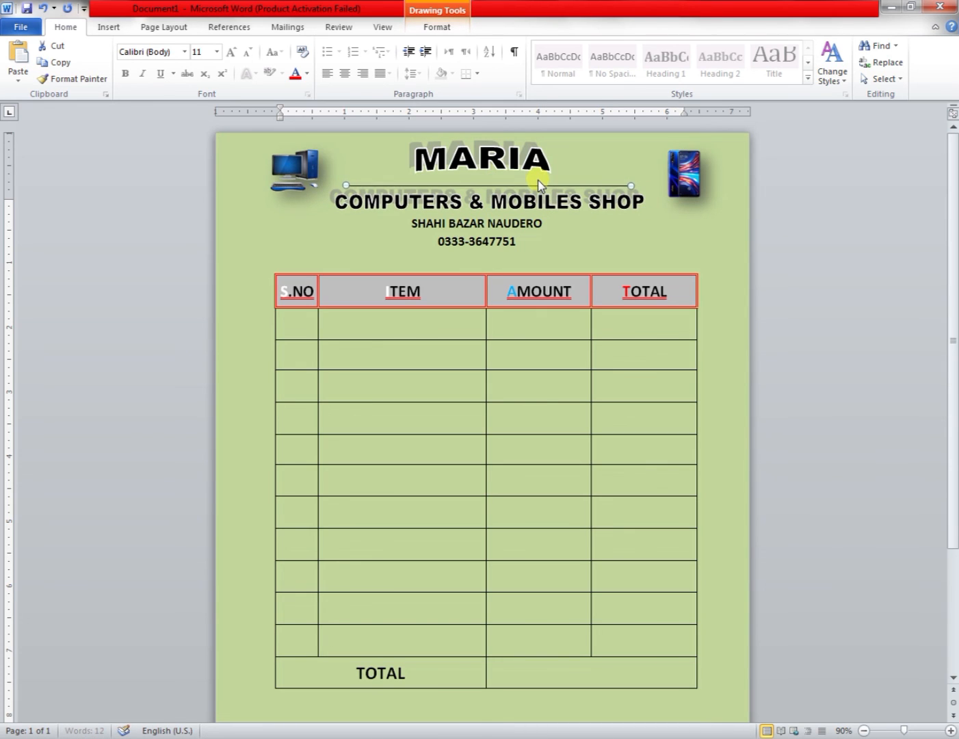
Nudge the MARIA WordArt slightly down toward the line.
left_click(514, 160)
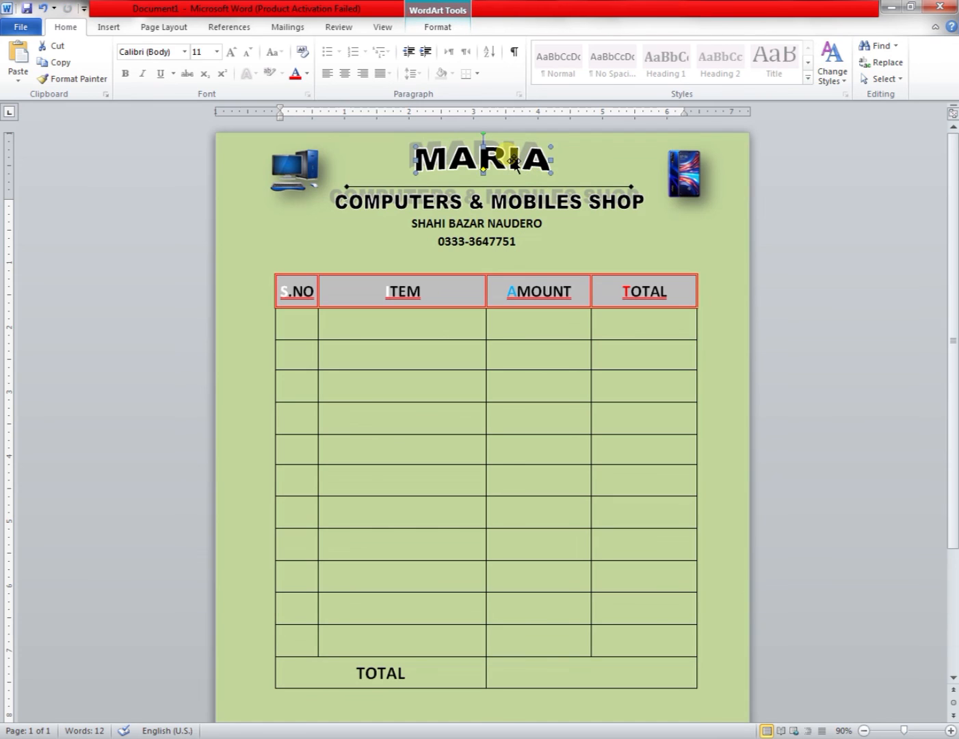
key("Down")
key("Down")
key("Down")
key("Down")
key("Down")
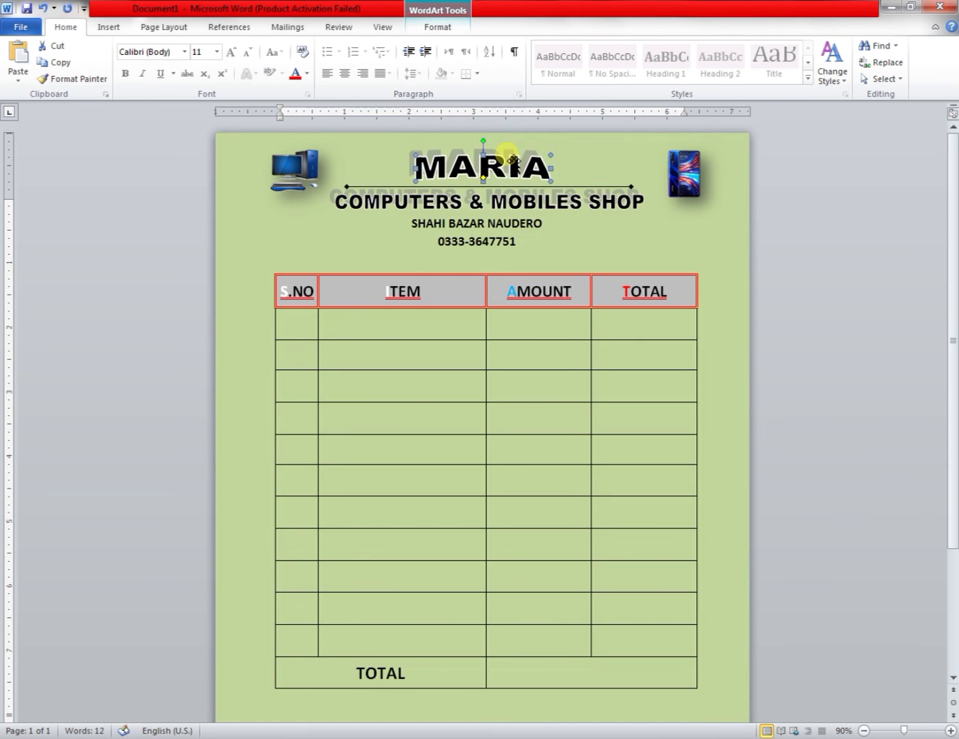
Stretch the MARIA WordArt wider on both sides so it spans nearly the full line.
left_click_drag(558, 173, 593, 175)
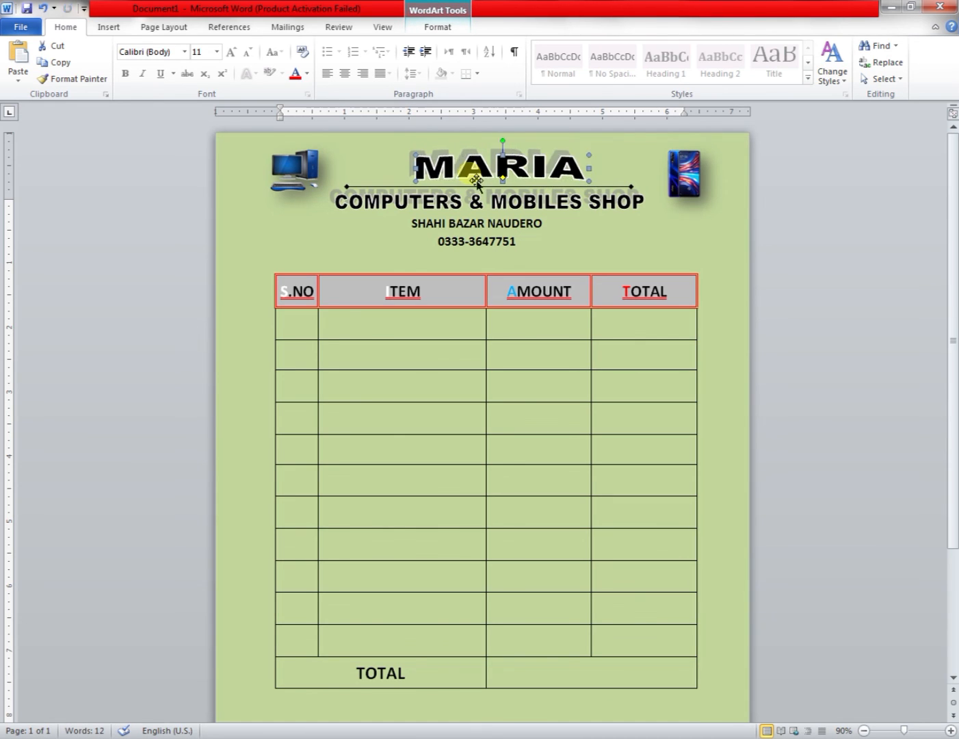
left_click_drag(423, 180, 363, 171)
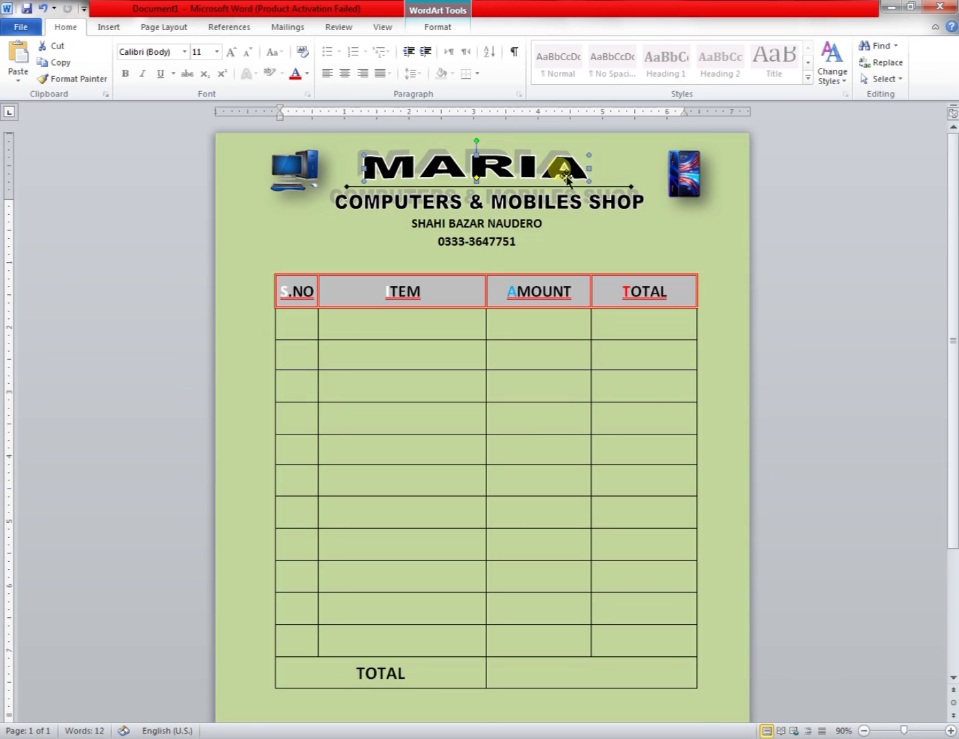
left_click_drag(592, 176, 613, 171)
left_click(521, 243)
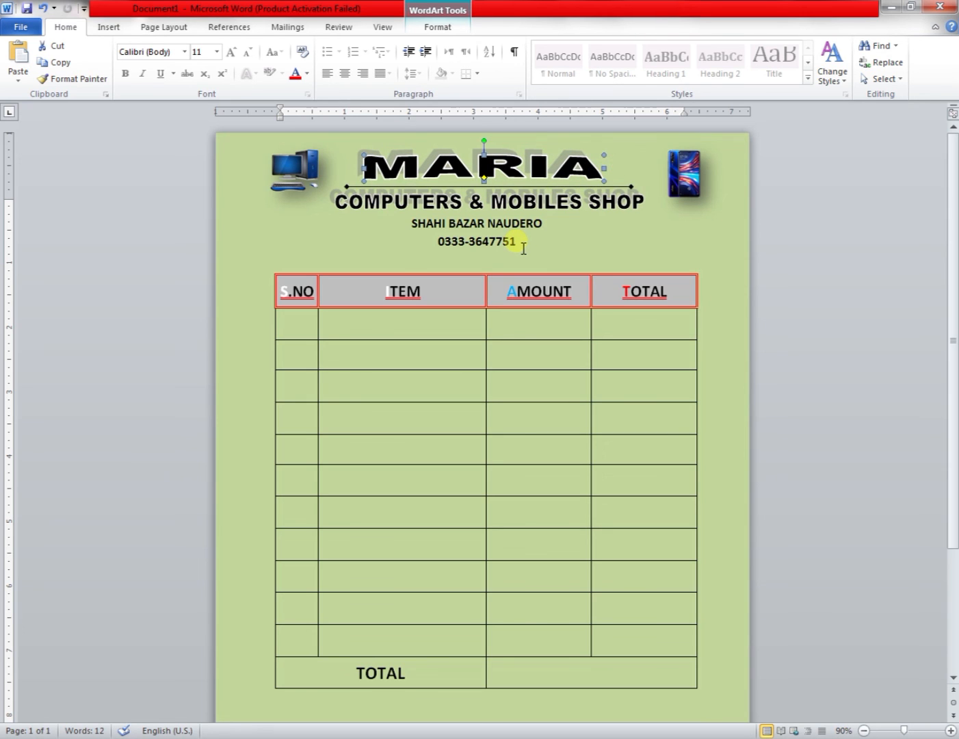
scroll(524, 247, "down", 3)
scroll(553, 289, "up", 3)
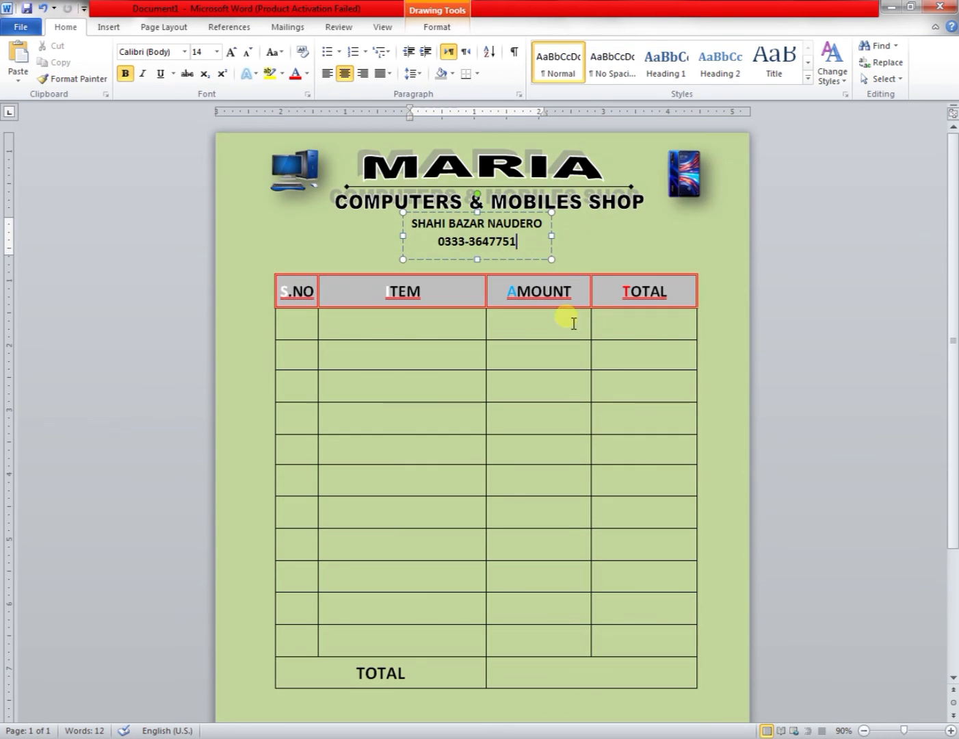
left_click(527, 351)
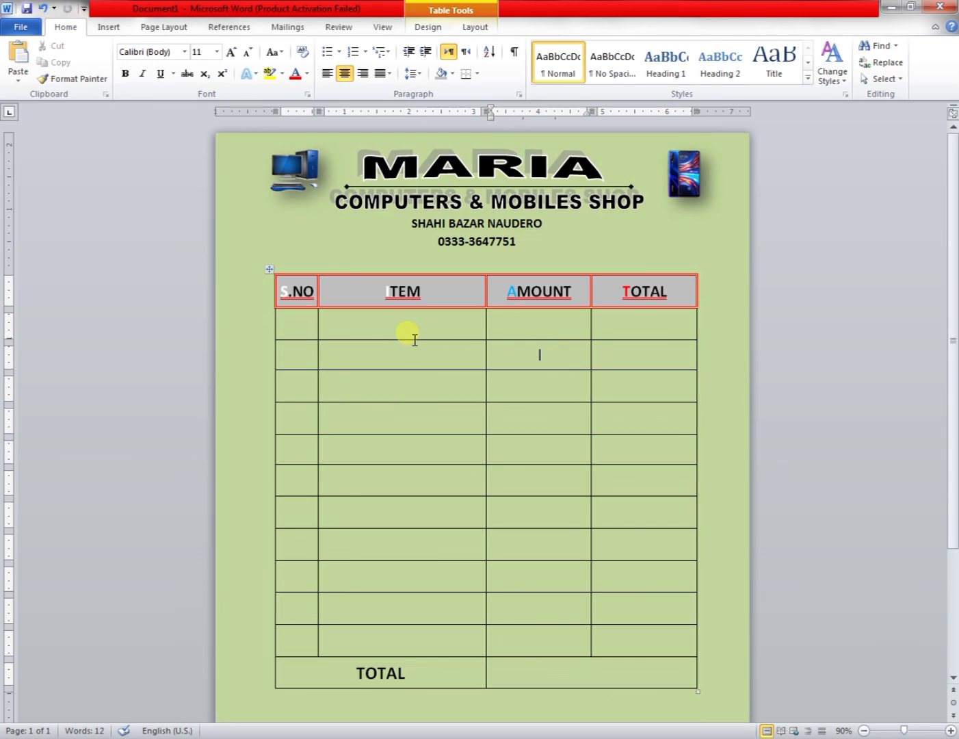